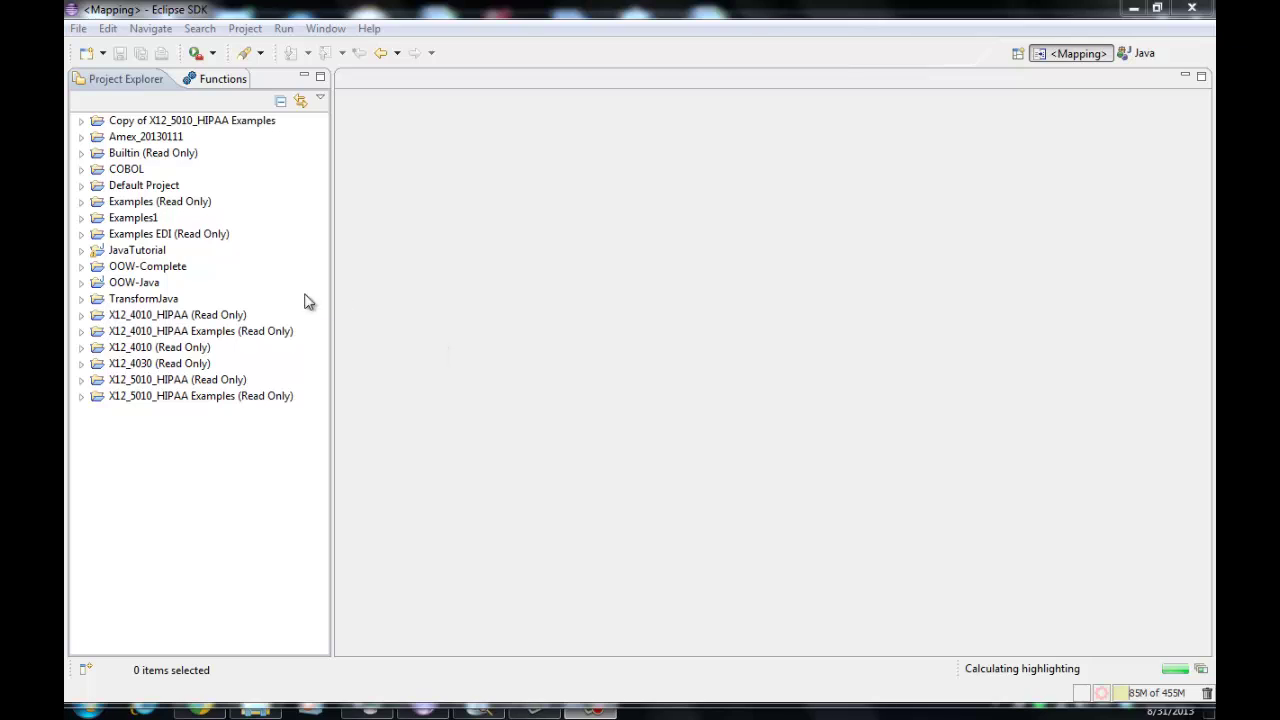
Start a new database HR1 in Examples1 with instance Id XE and schema HR.
right_click(121, 229)
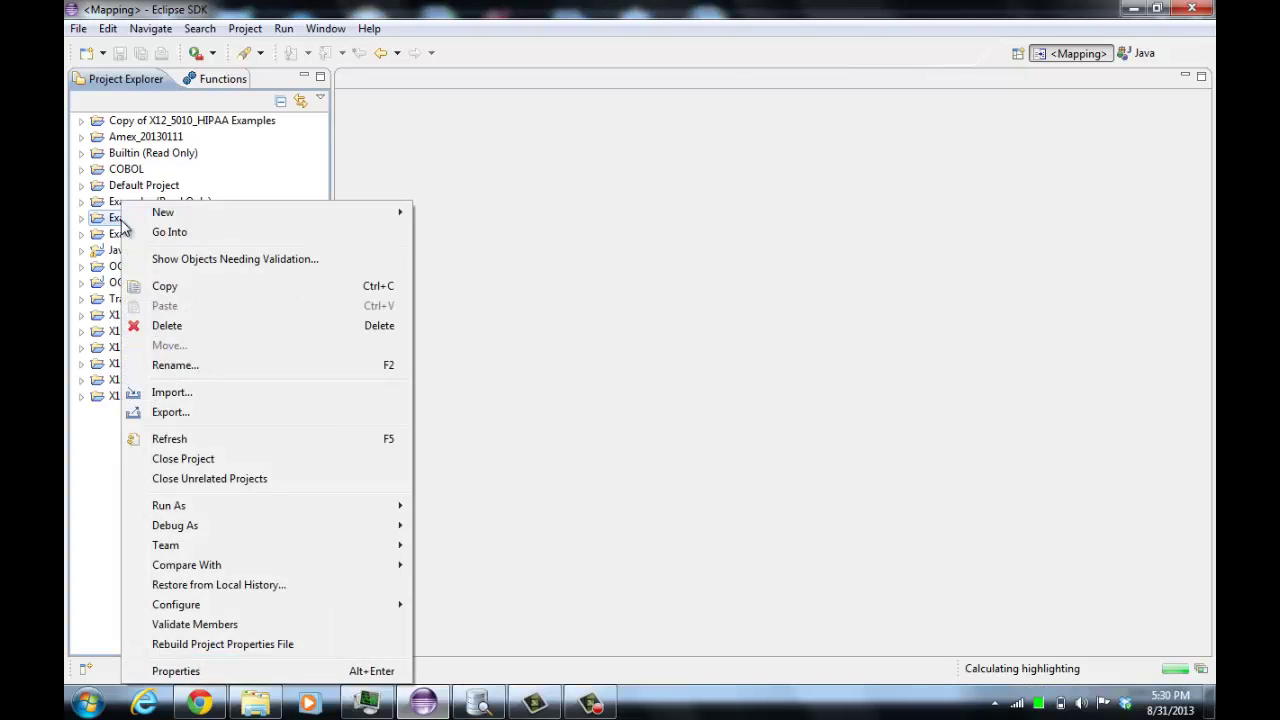
mouse_move(237, 214)
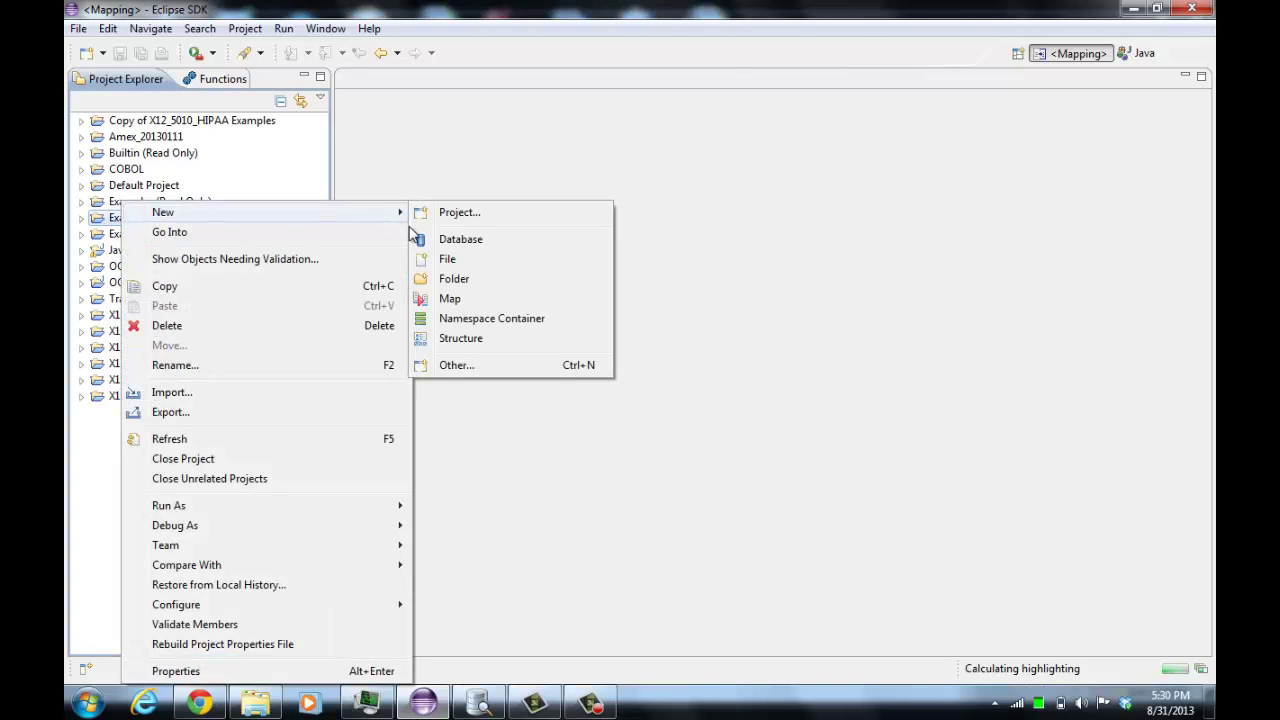
click(441, 240)
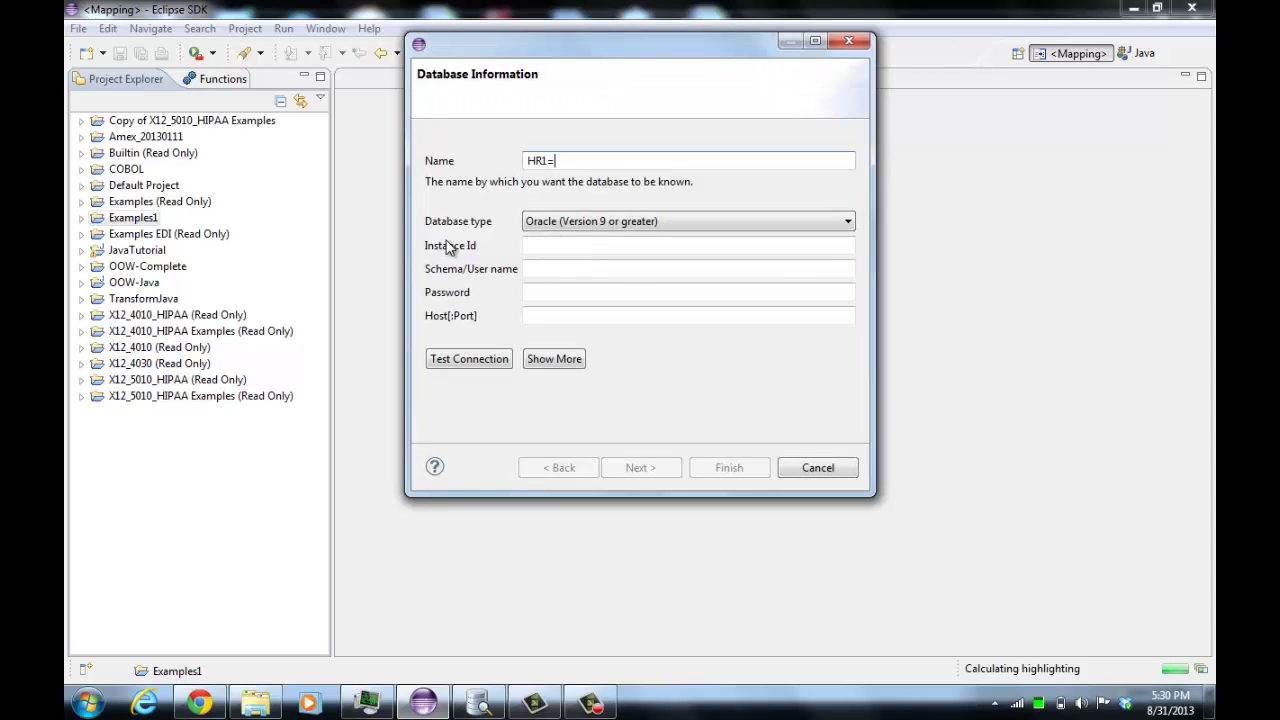
click(568, 244)
text(XE)
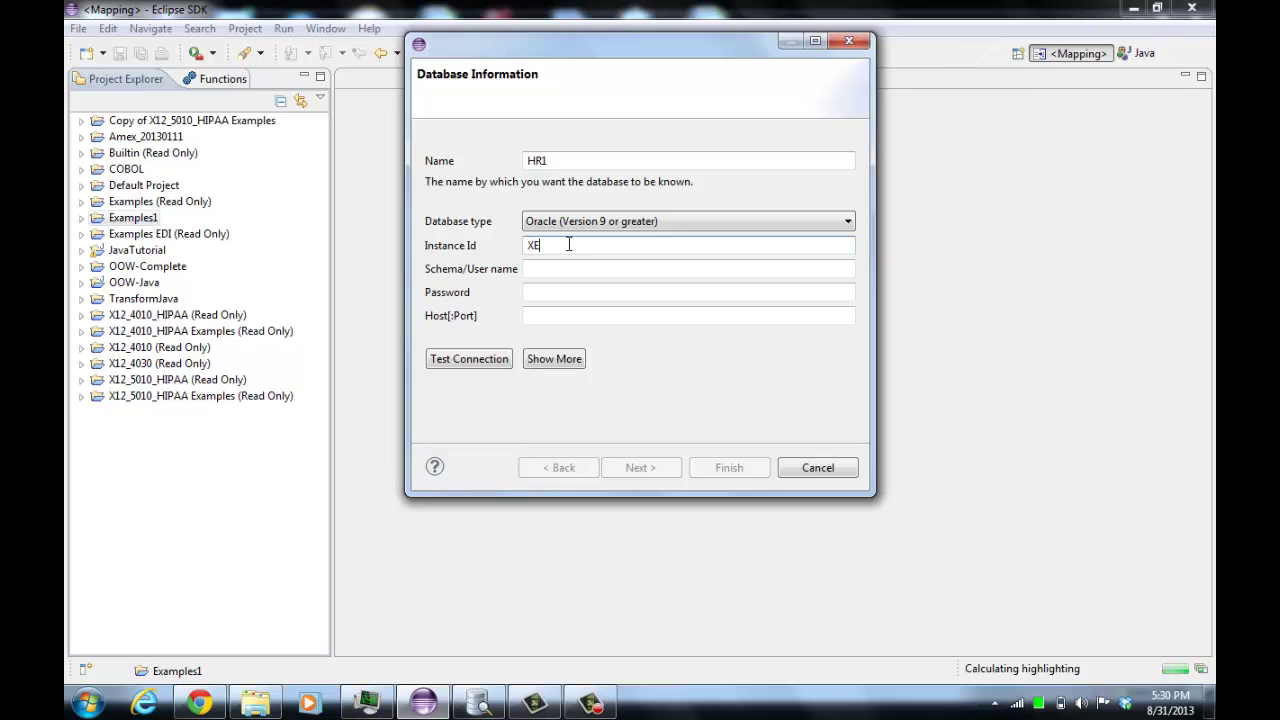
key(Tab)
text(HE)
key(Tab)
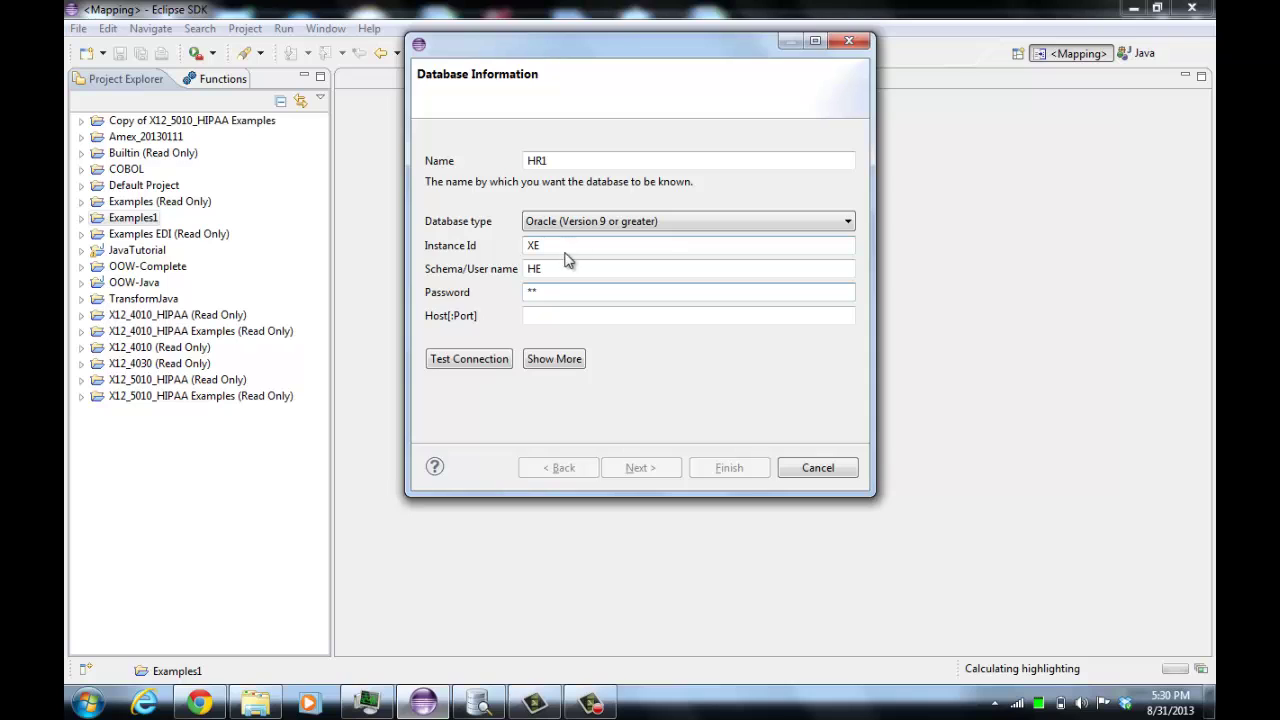
click(556, 268)
key(BackSpace)
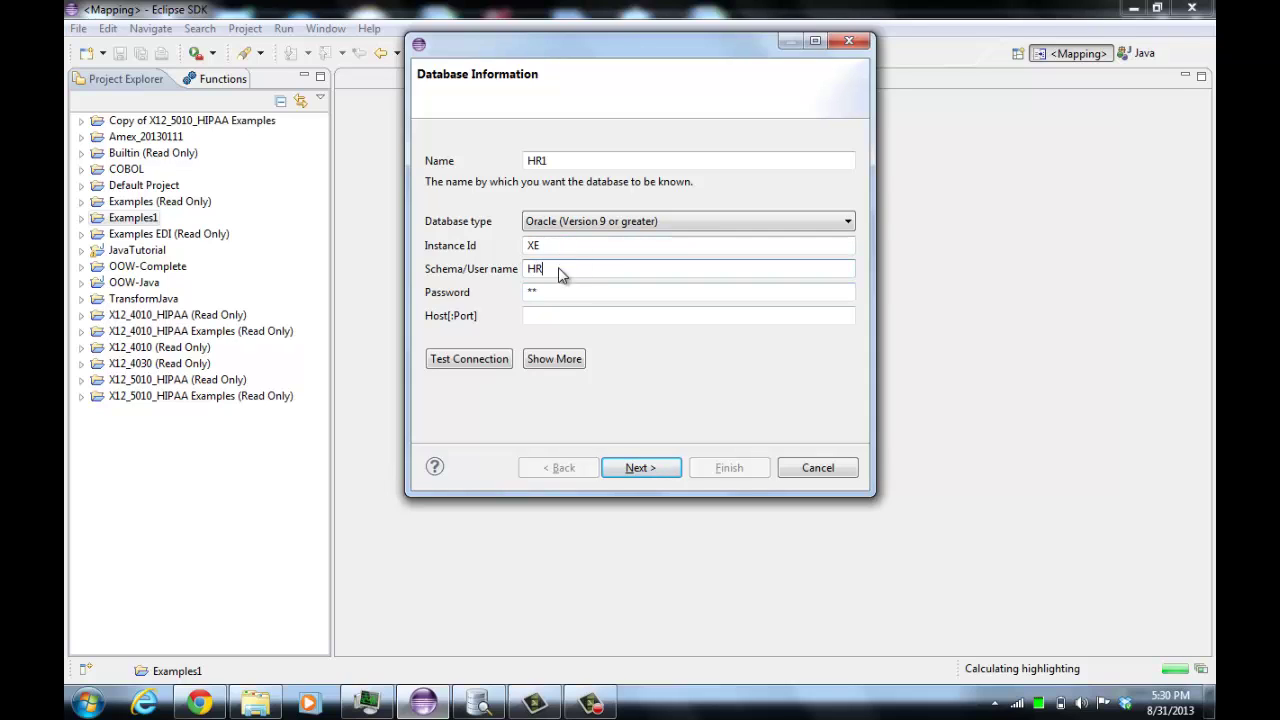
Keep the Oracle (Version 9 or greater) type, verify the connection succeeds, and continue to table selection.
click(588, 221)
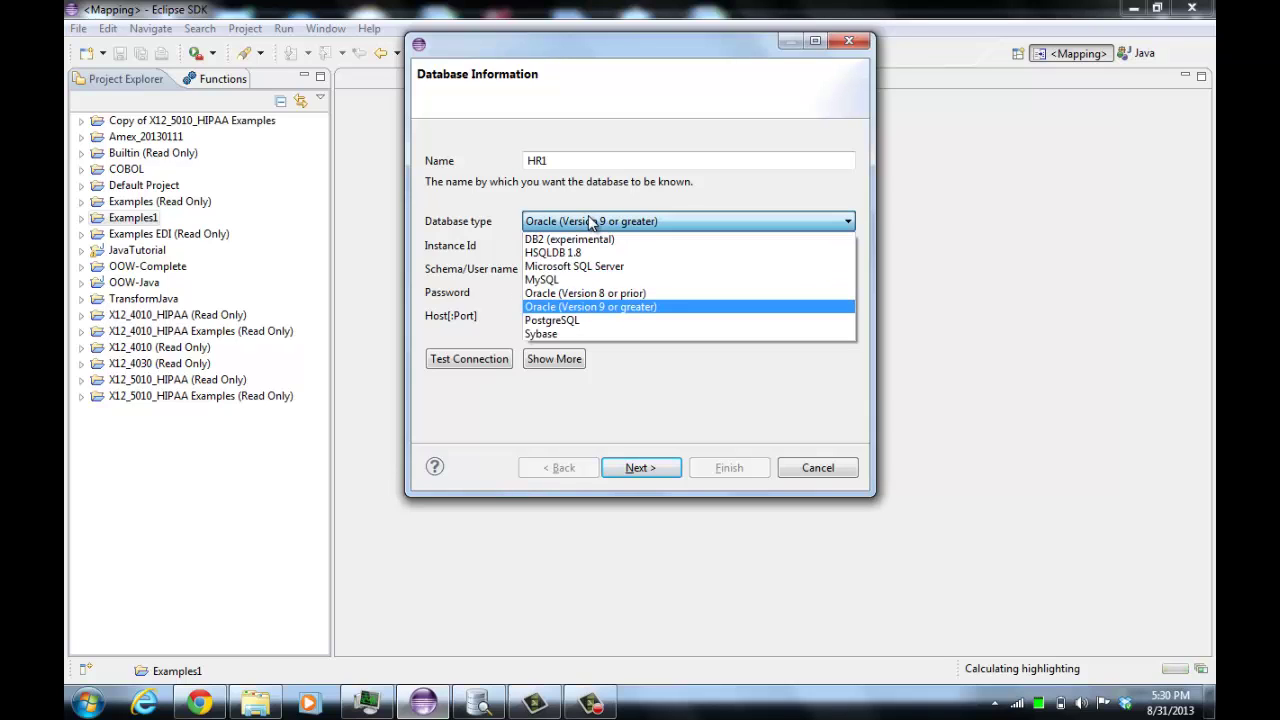
click(607, 306)
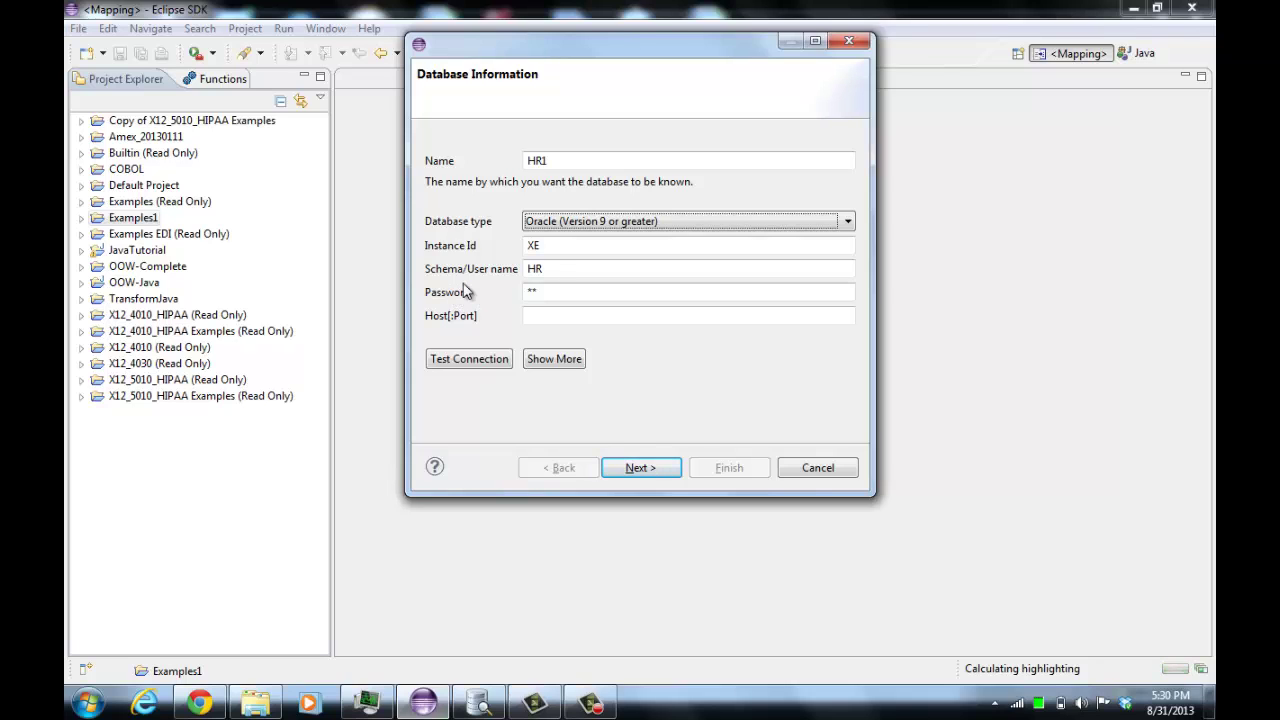
click(487, 358)
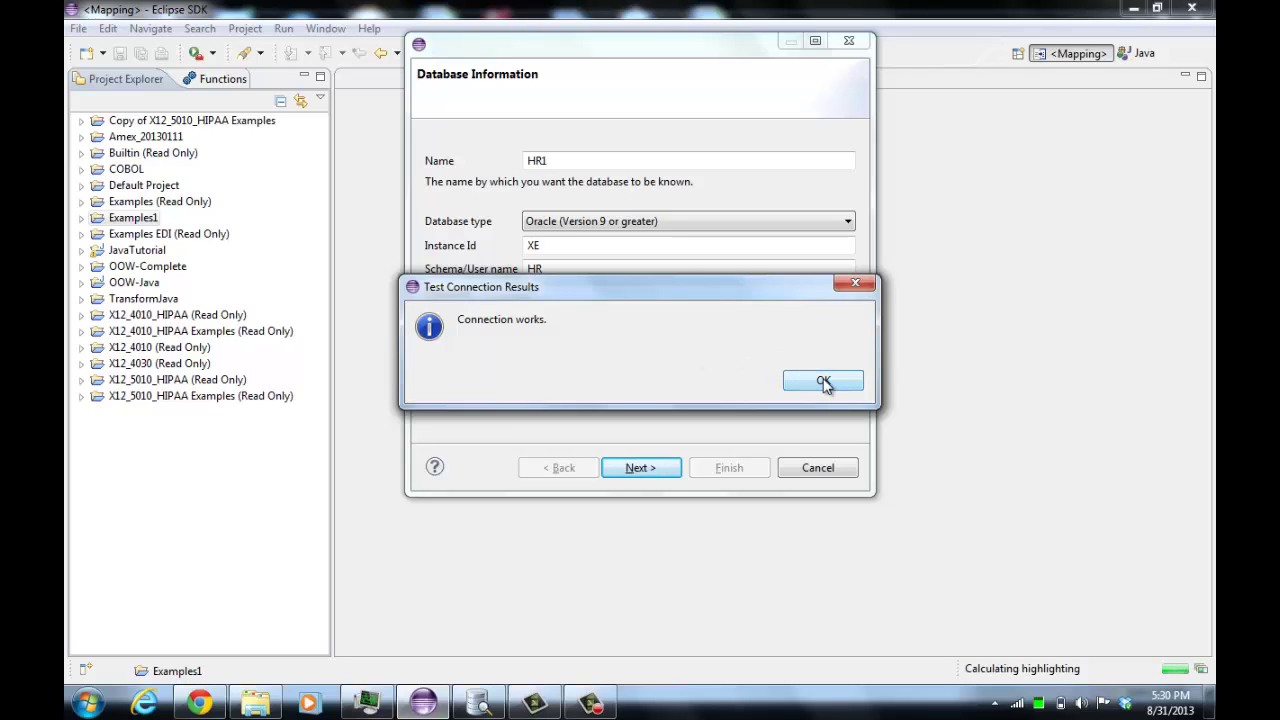
click(823, 382)
click(641, 468)
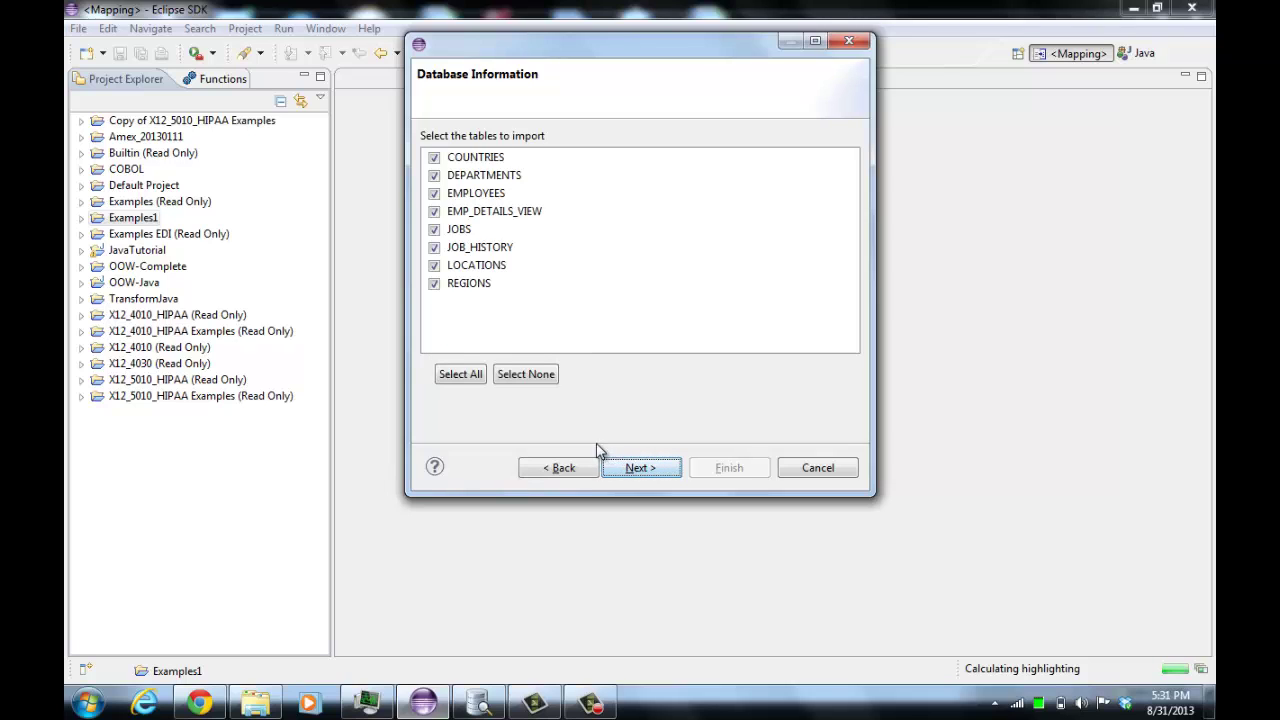
Import all eight HR tables into Structures/HR1, accepting the EMP_DETAILS_VIEW no-primary-key warning.
click(664, 469)
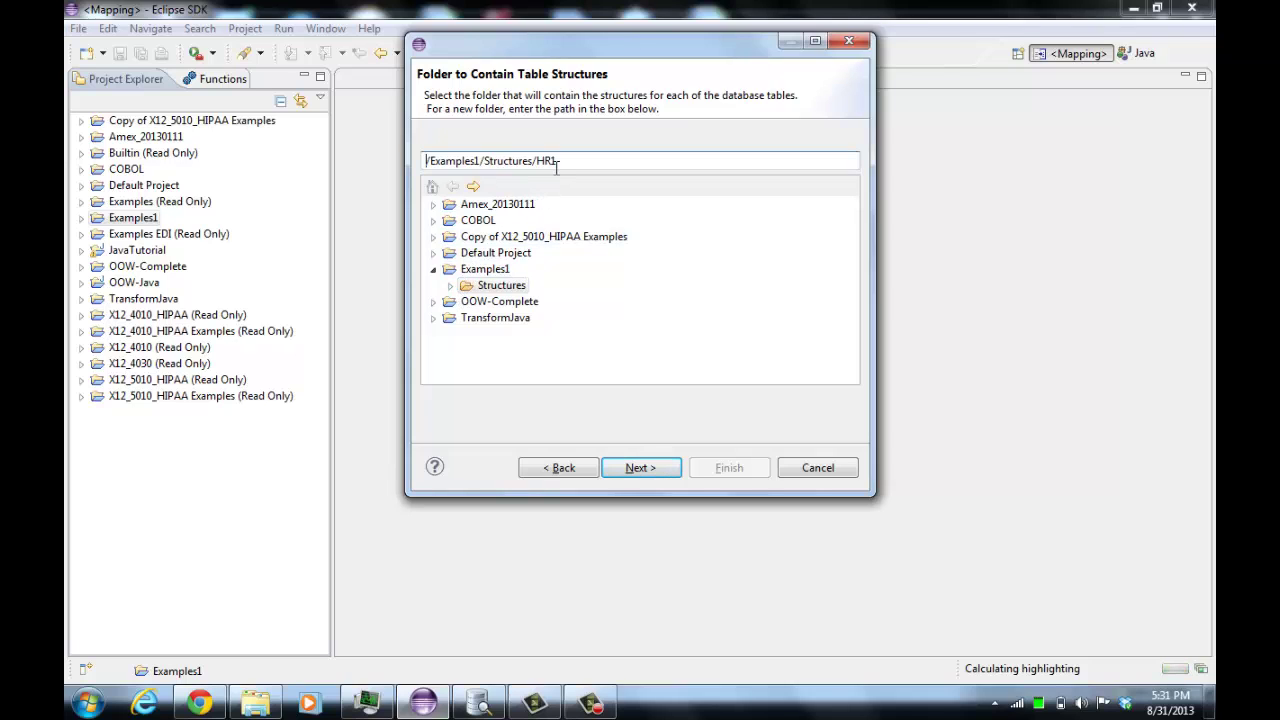
click(640, 468)
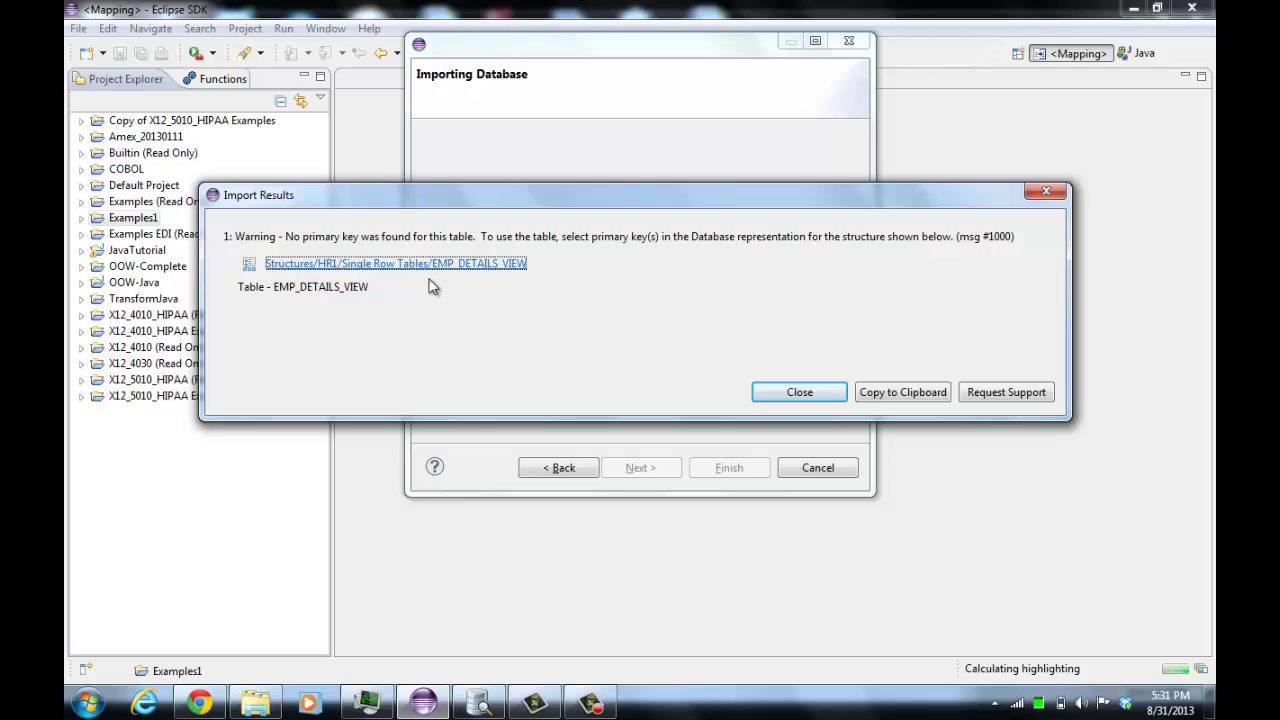
click(800, 391)
click(743, 472)
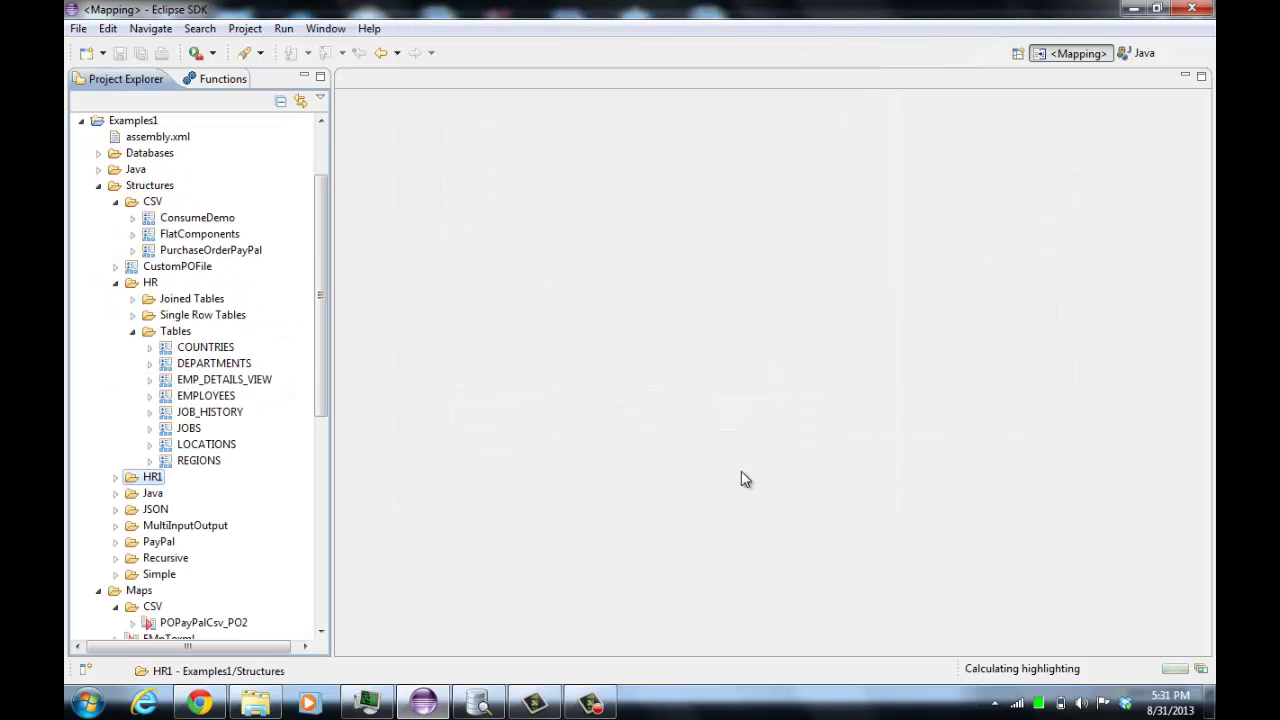
Collapse HR, expand HR1 > Tables, and open the EMPLOYEES structure.
click(115, 283)
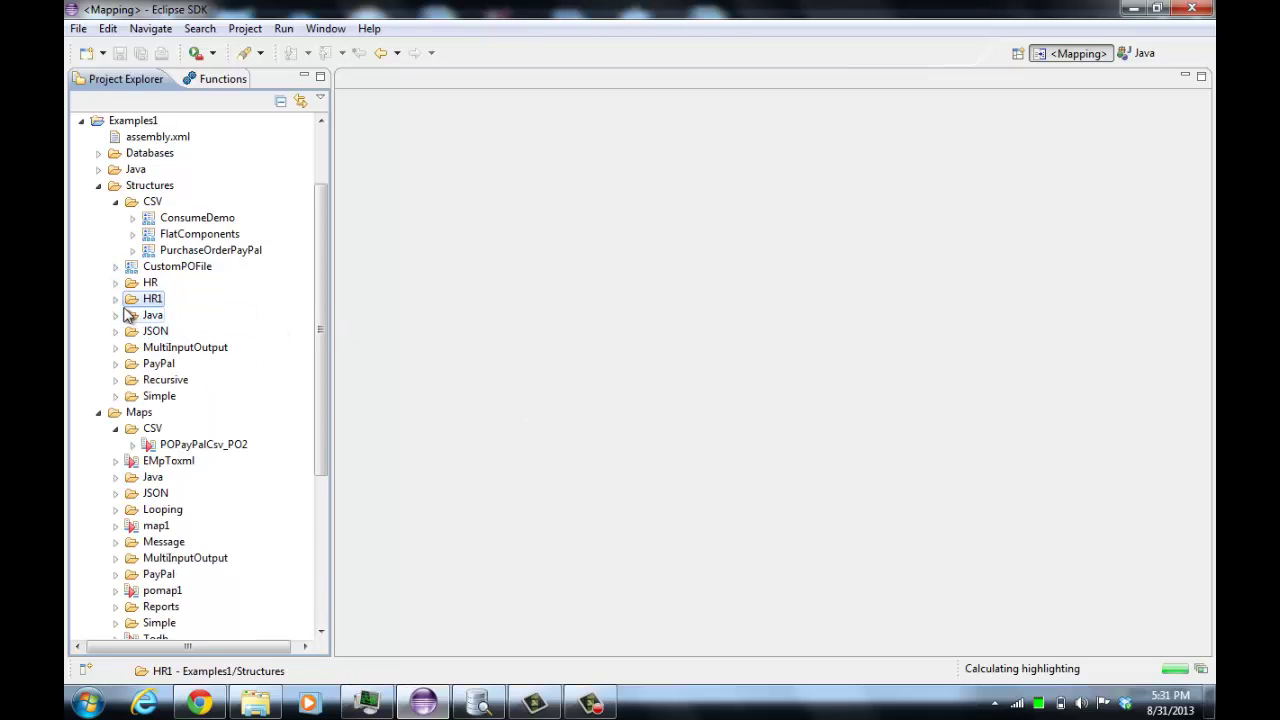
click(116, 300)
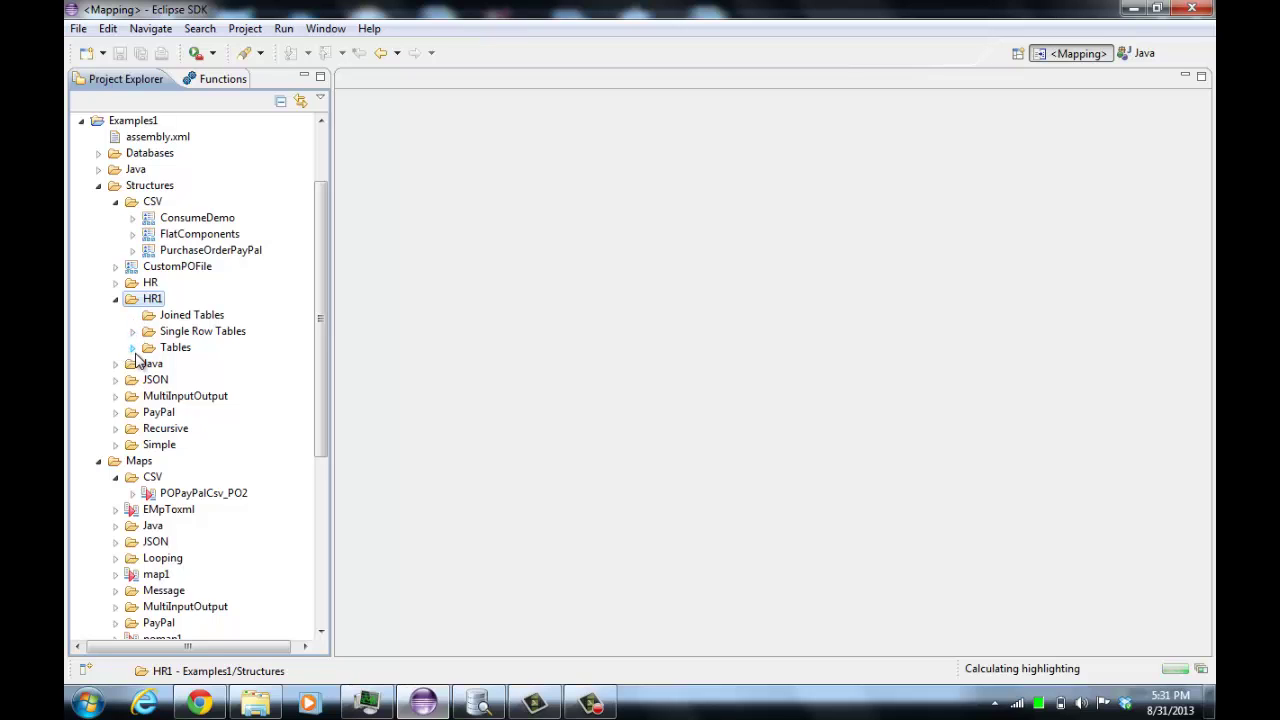
click(133, 348)
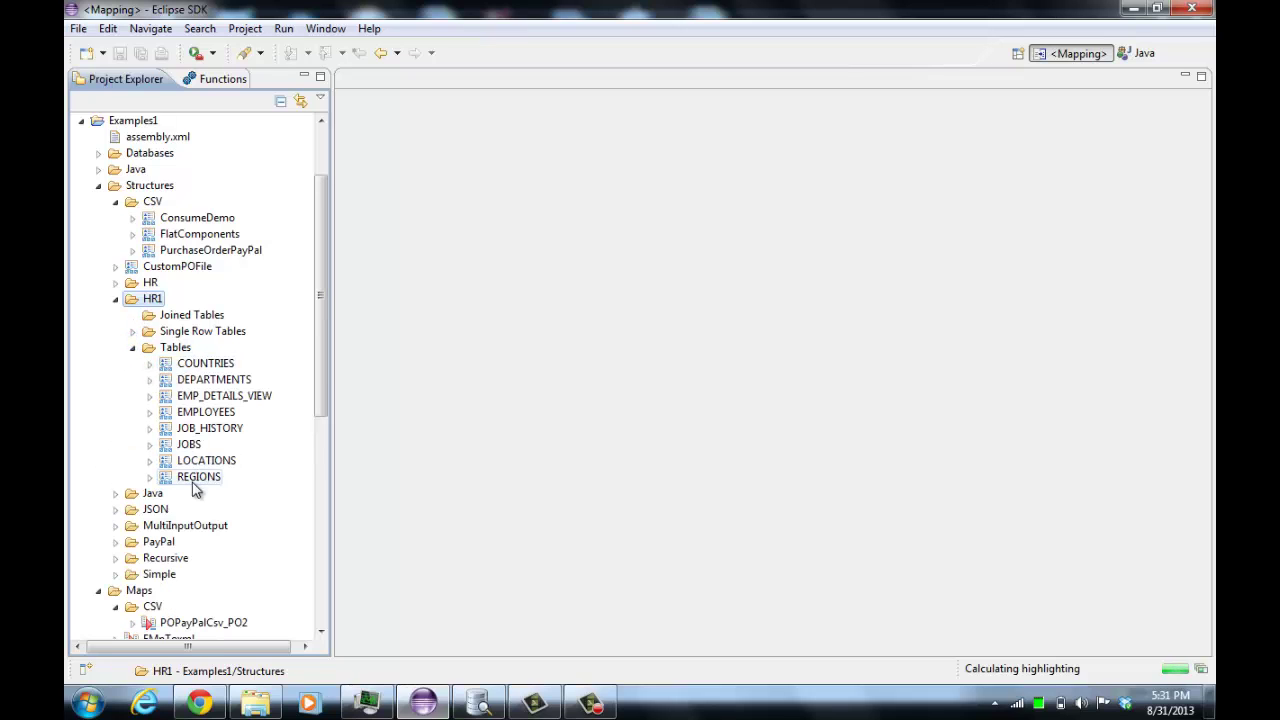
click(205, 412)
double_click(205, 412)
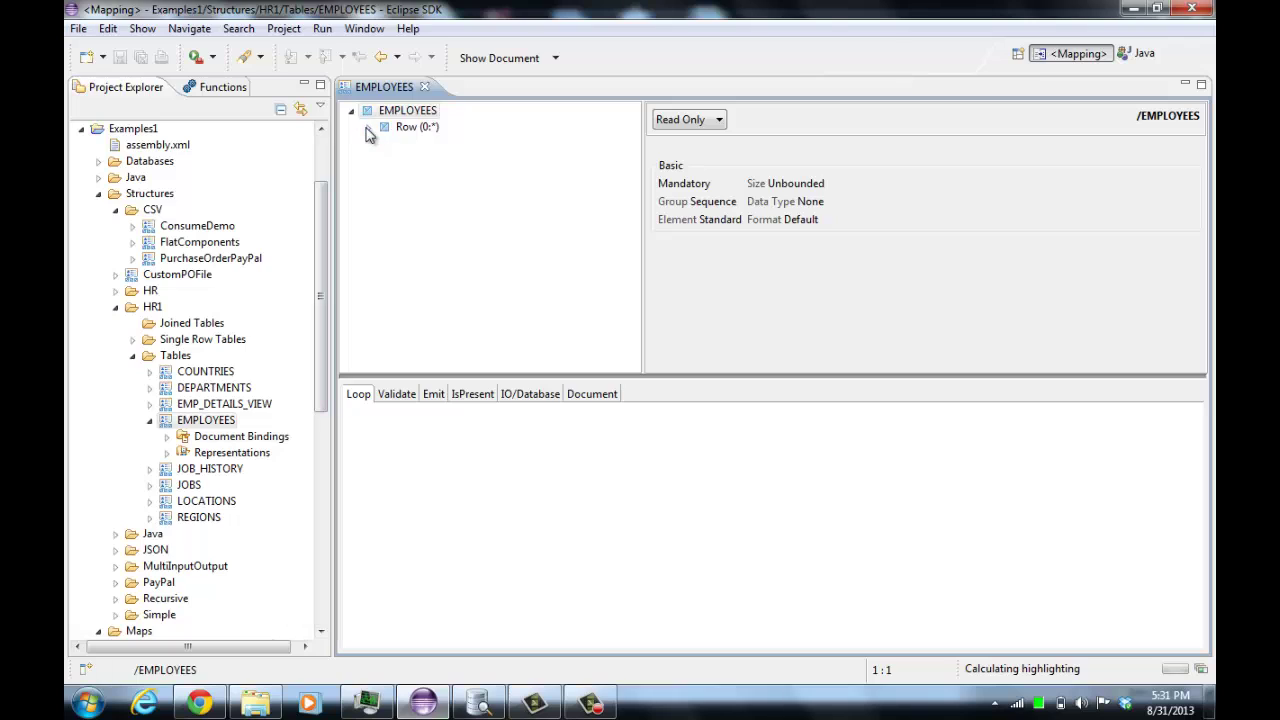
Expand the EMPLOYEES Row (0:*), open its inherited Single Row Tables EMPLOYEES structure, then return to the first tab.
click(368, 127)
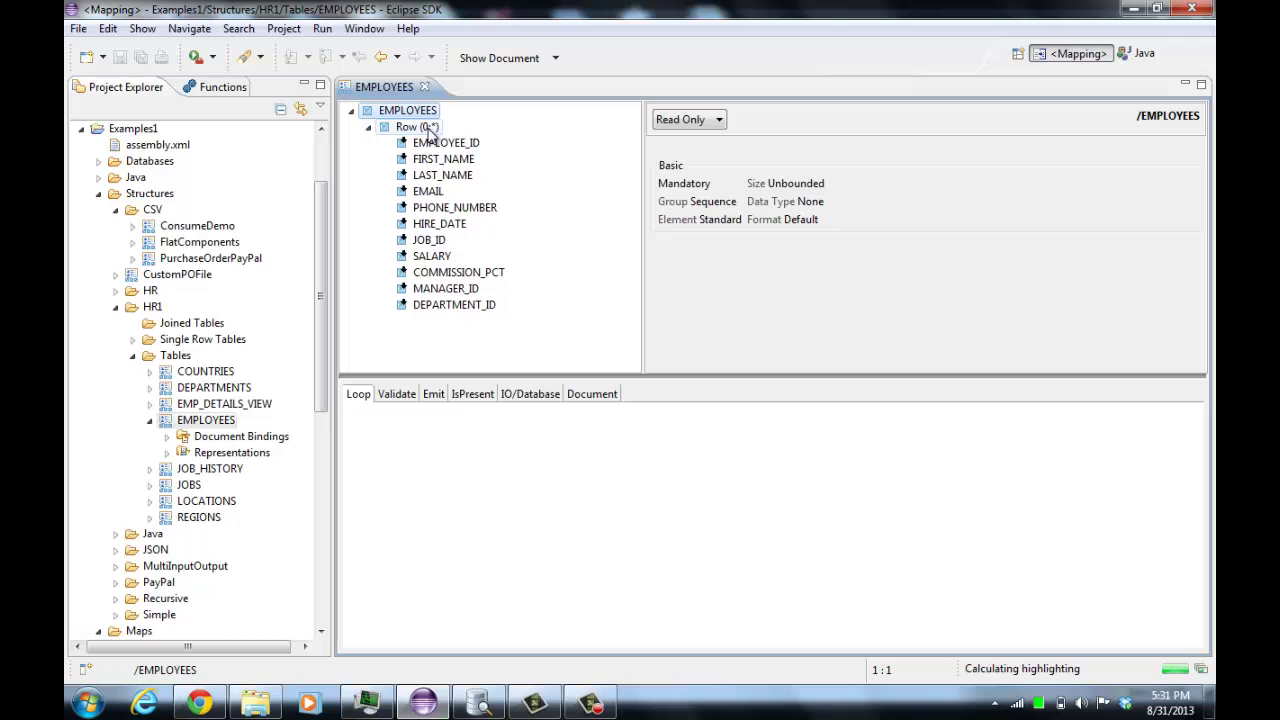
click(428, 130)
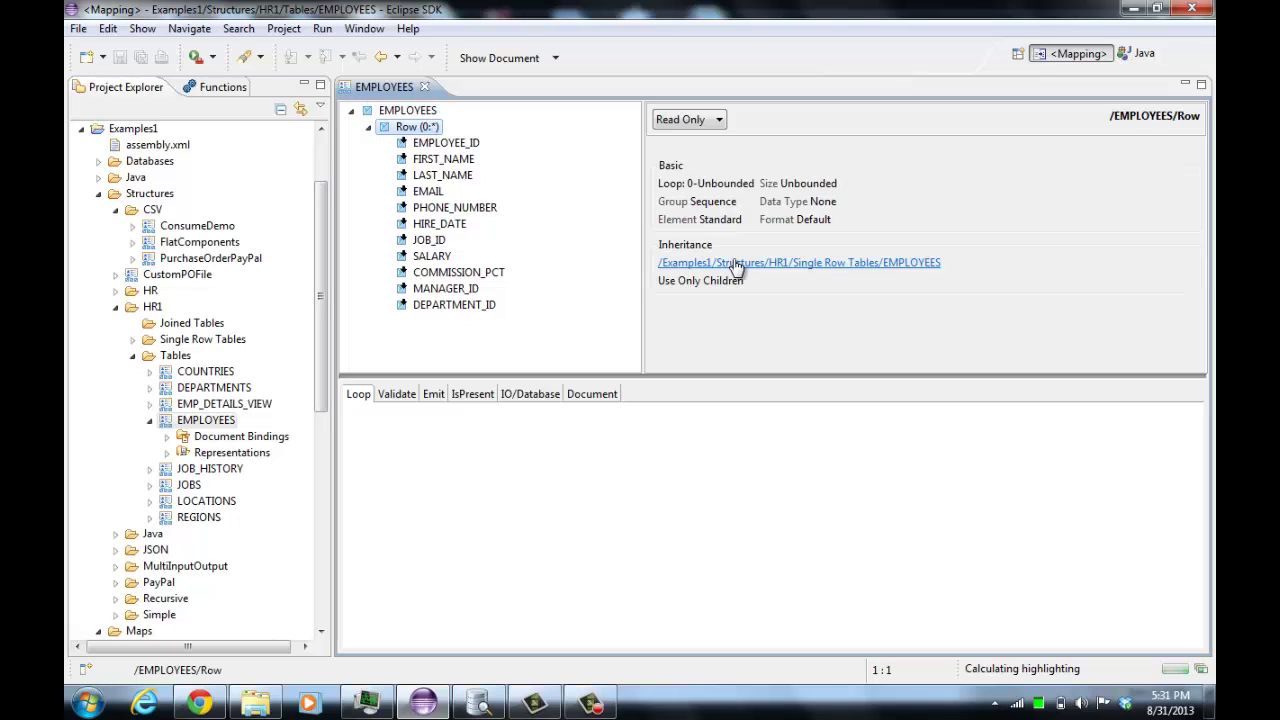
click(897, 264)
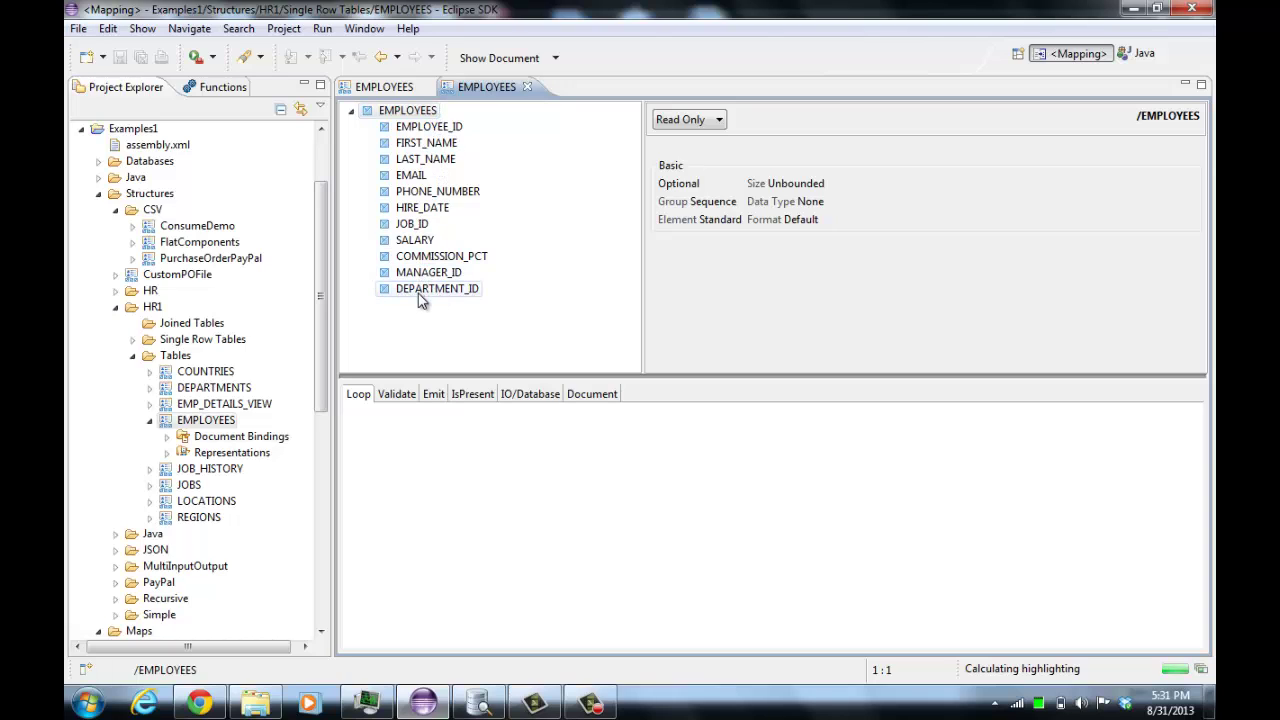
click(395, 88)
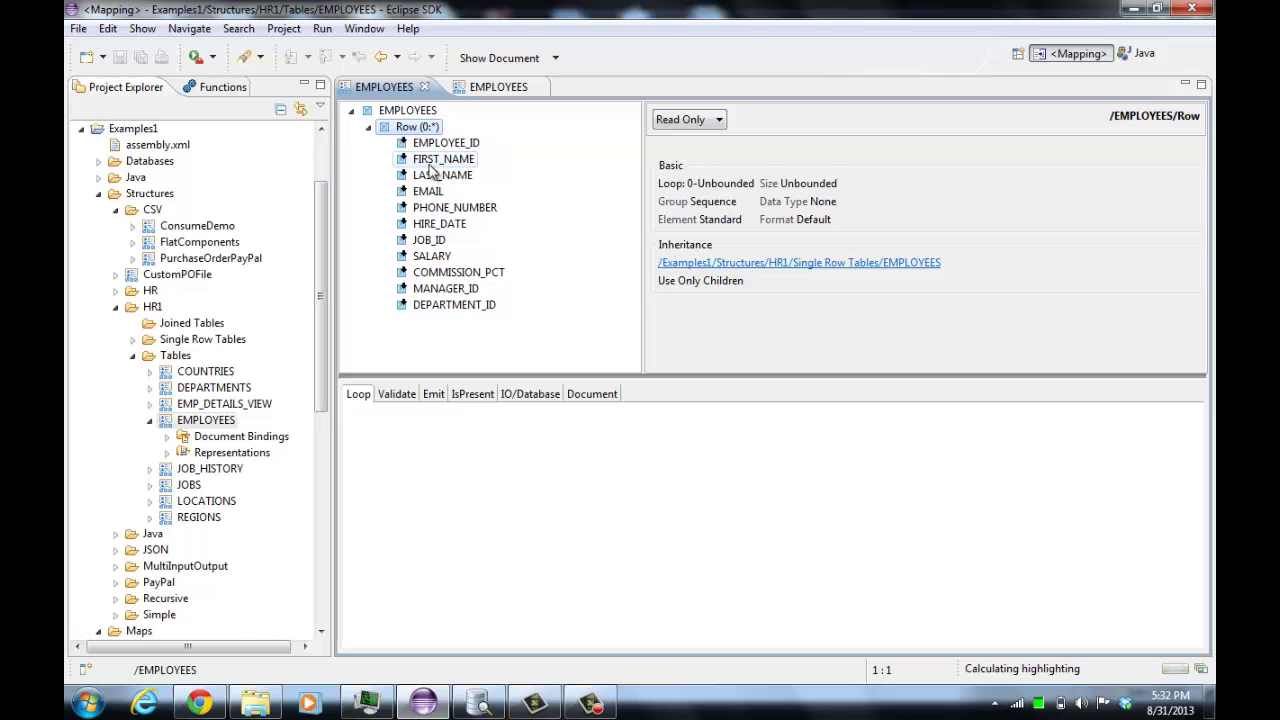
click(507, 60)
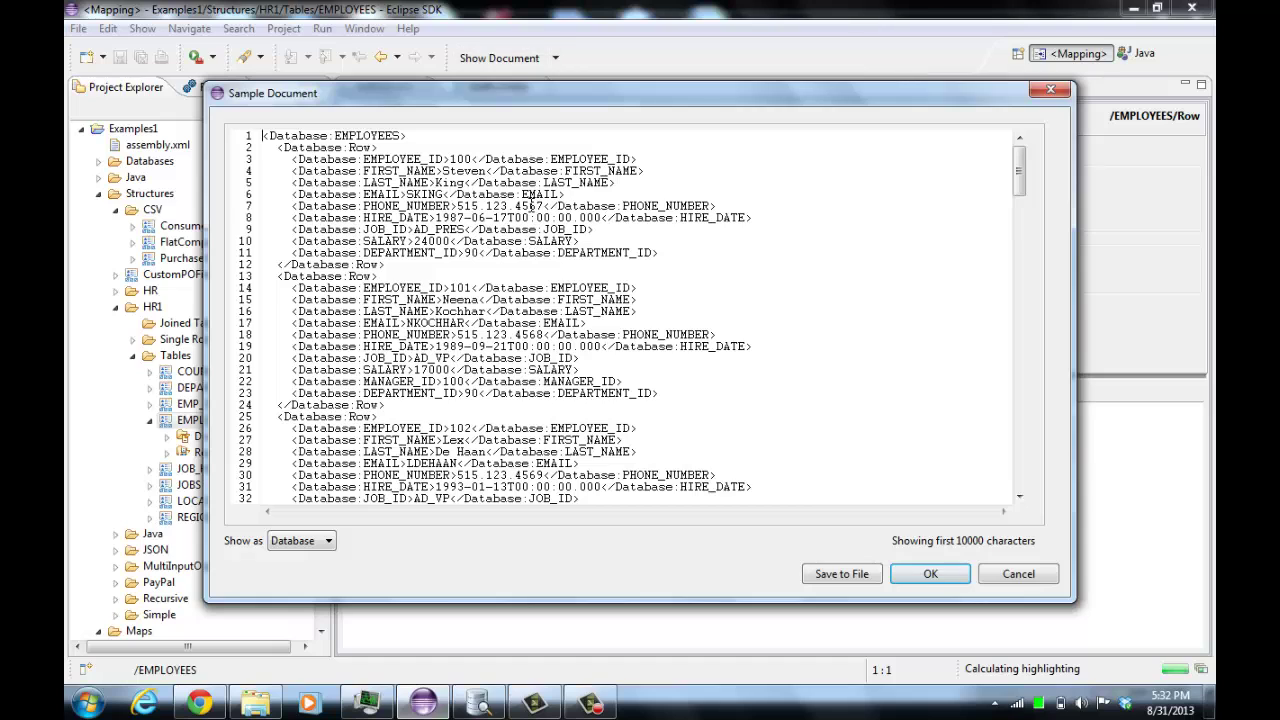
mouse_move(1018, 172)
mouse_down()
mouse_move(1018, 220)
mouse_move(1003, 168)
mouse_up()
click(930, 574)
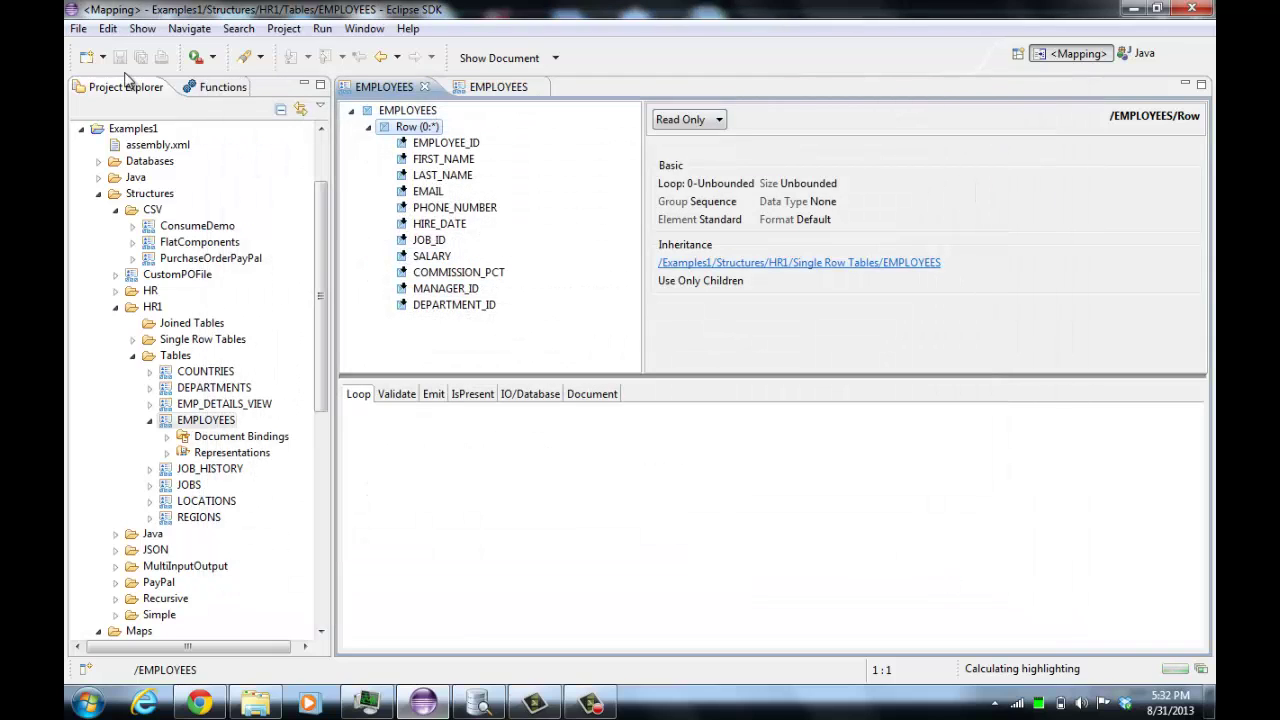
click(364, 28)
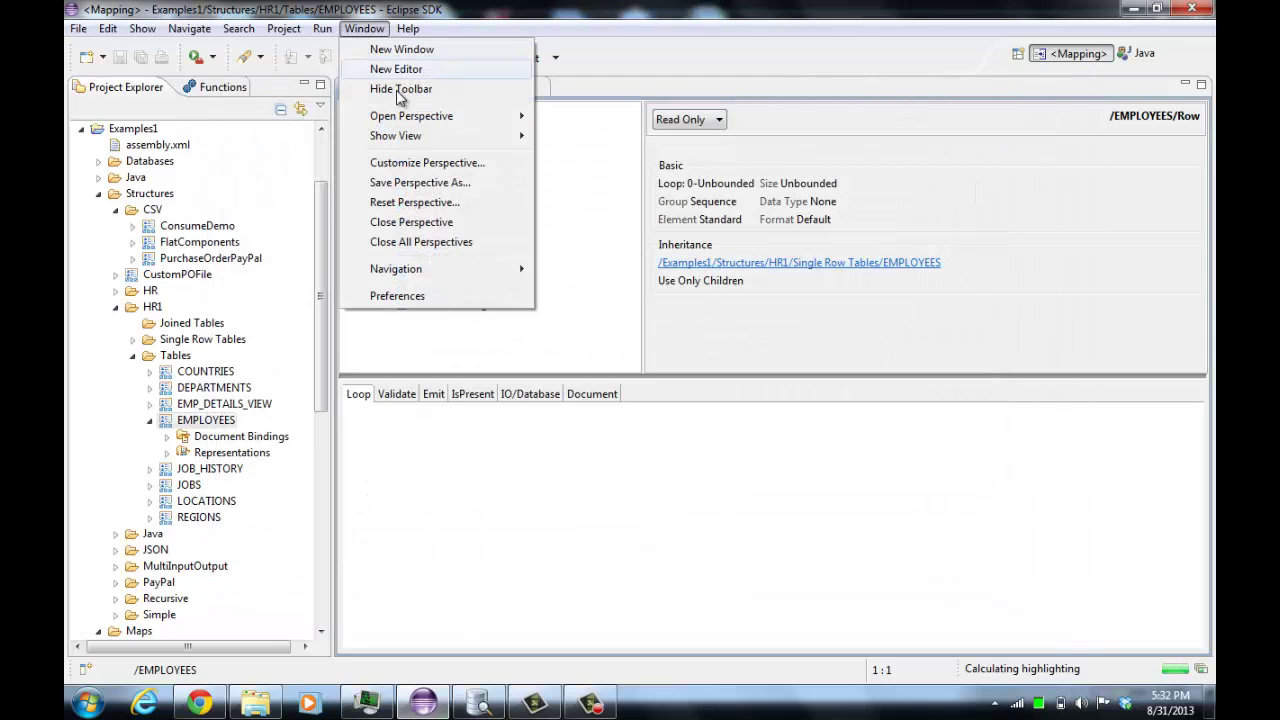
click(440, 297)
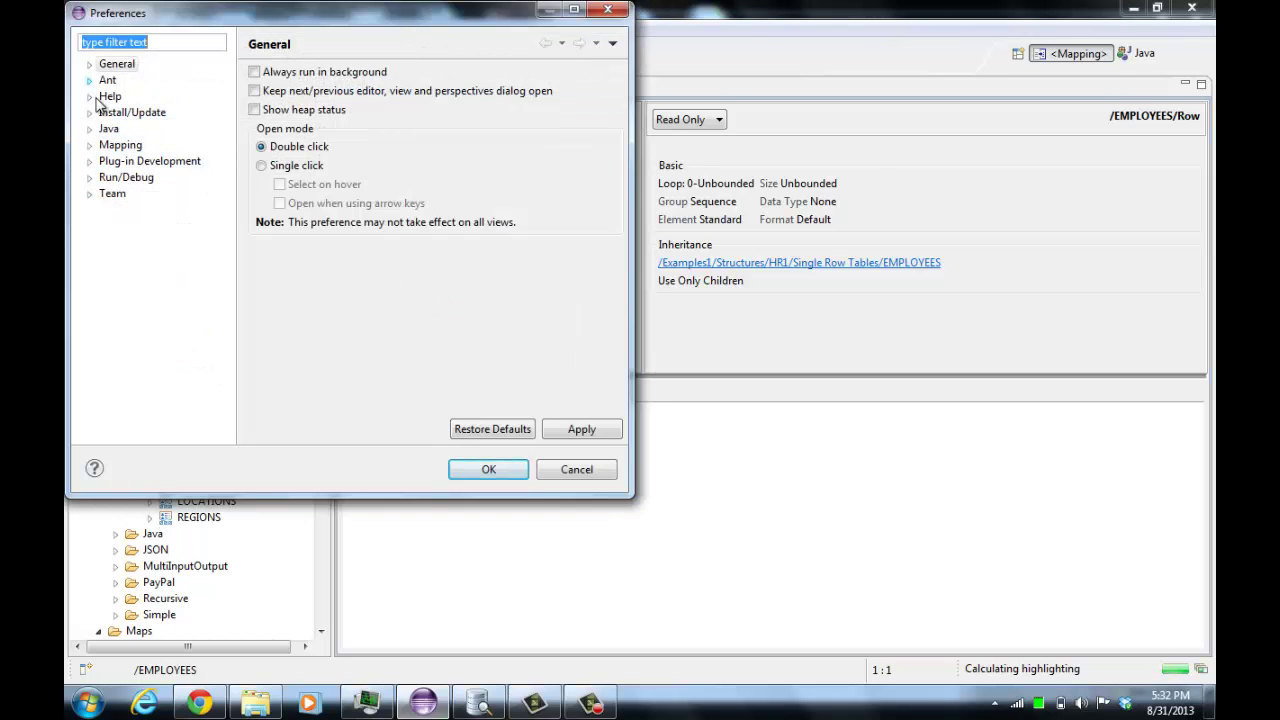
click(89, 145)
click(120, 146)
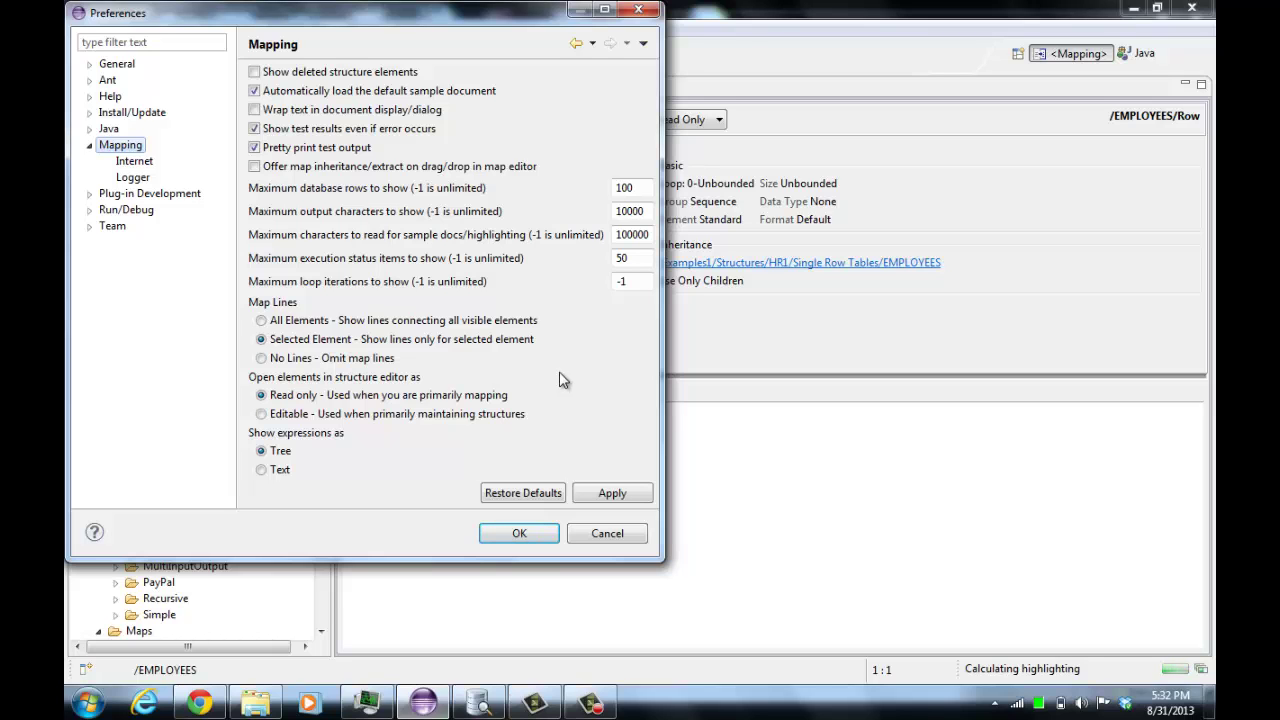
click(519, 533)
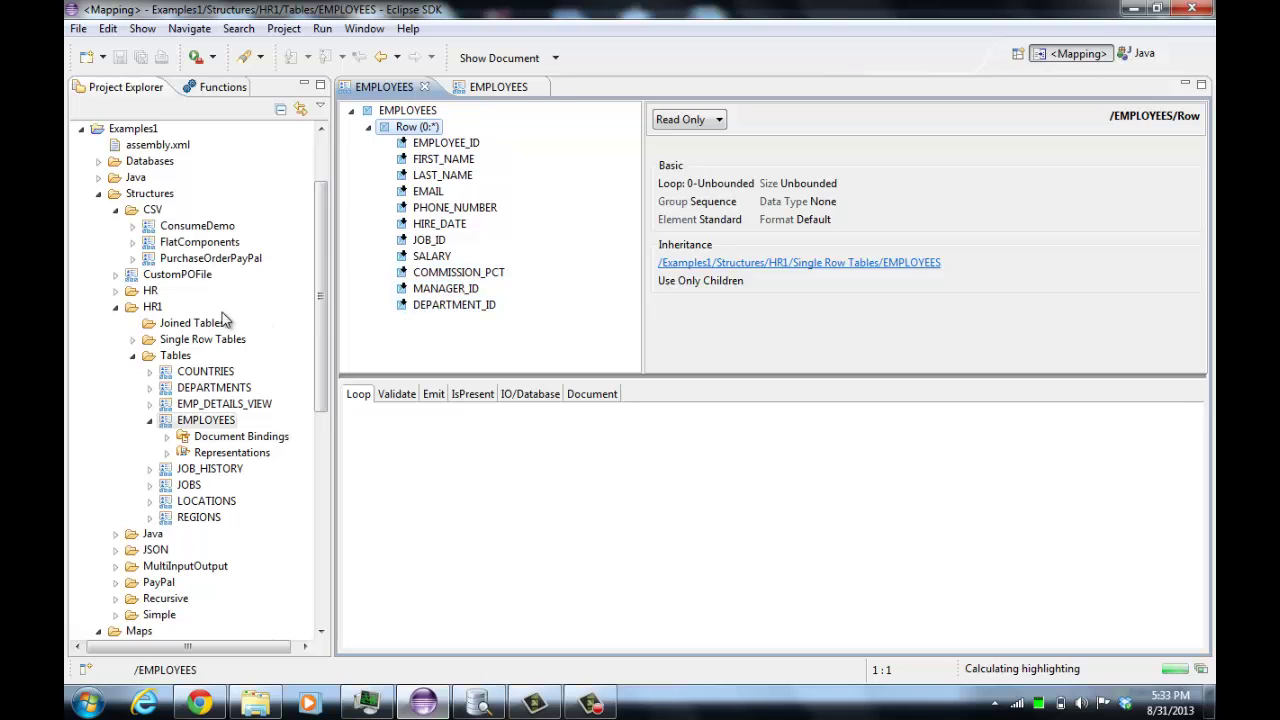
Create a standard map named OracleHRToXml in the Examples1 Maps folder.
click(117, 306)
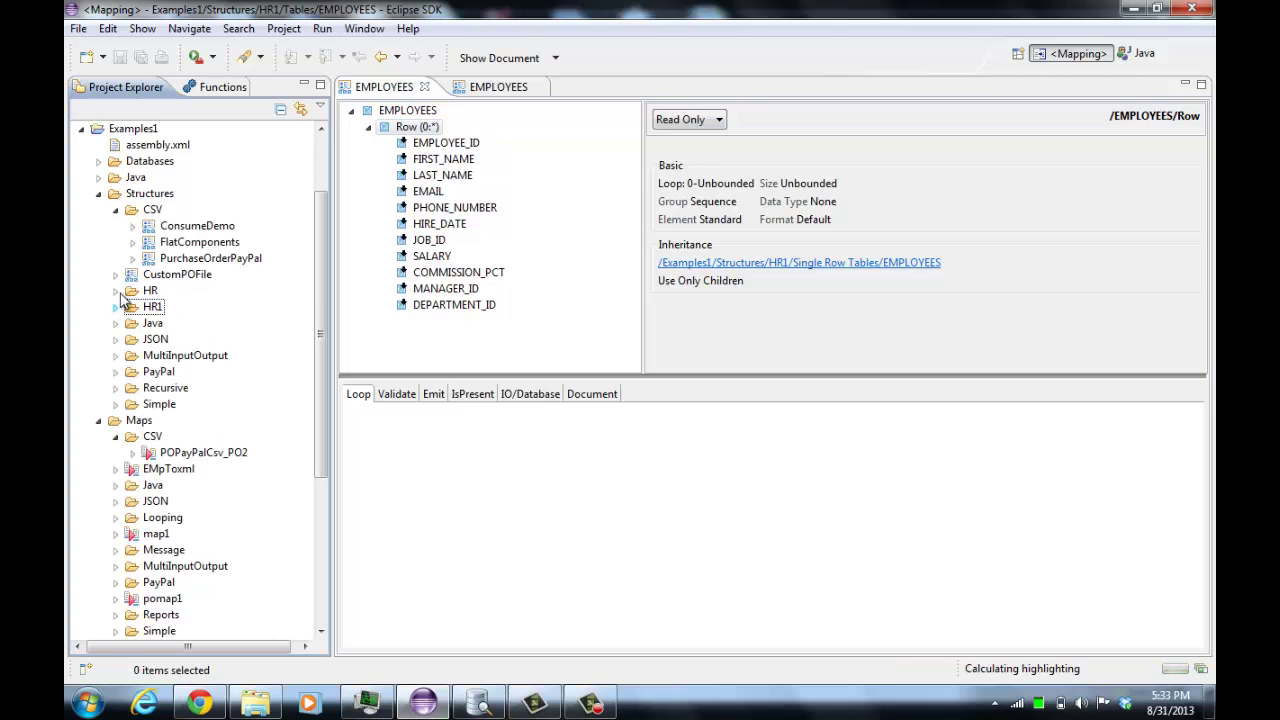
right_click(150, 193)
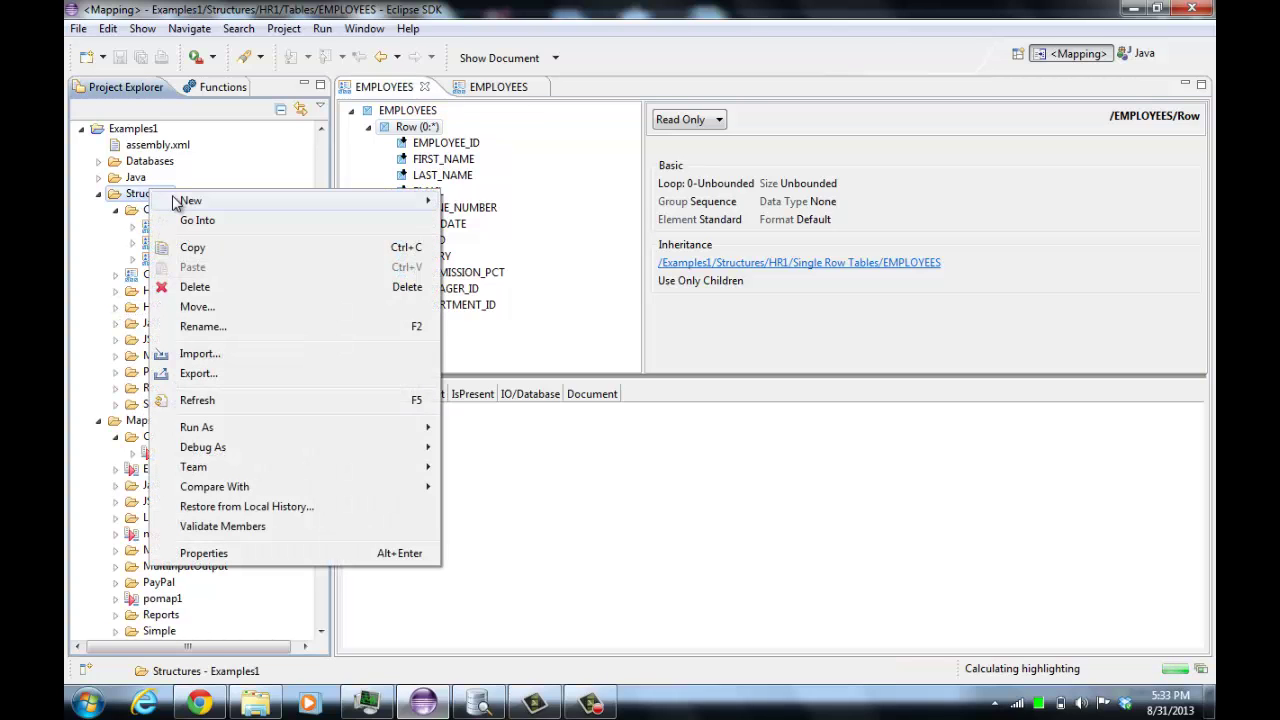
mouse_move(271, 203)
click(477, 286)
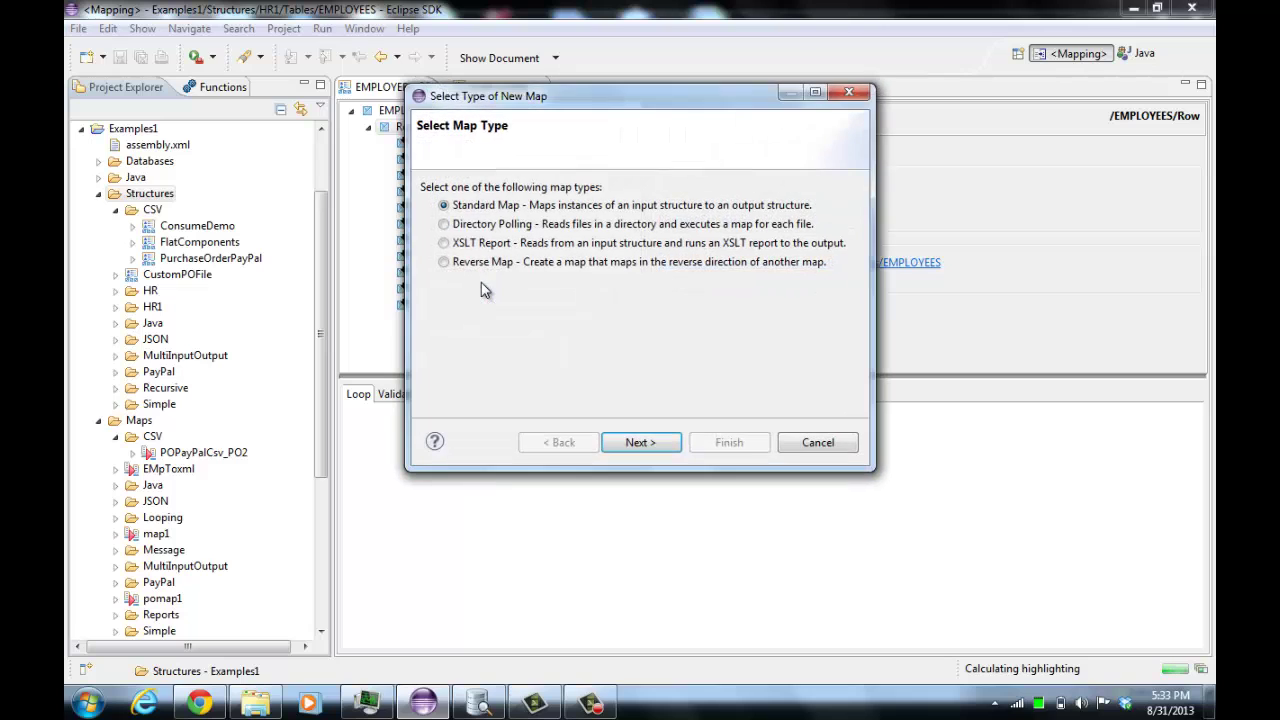
click(641, 444)
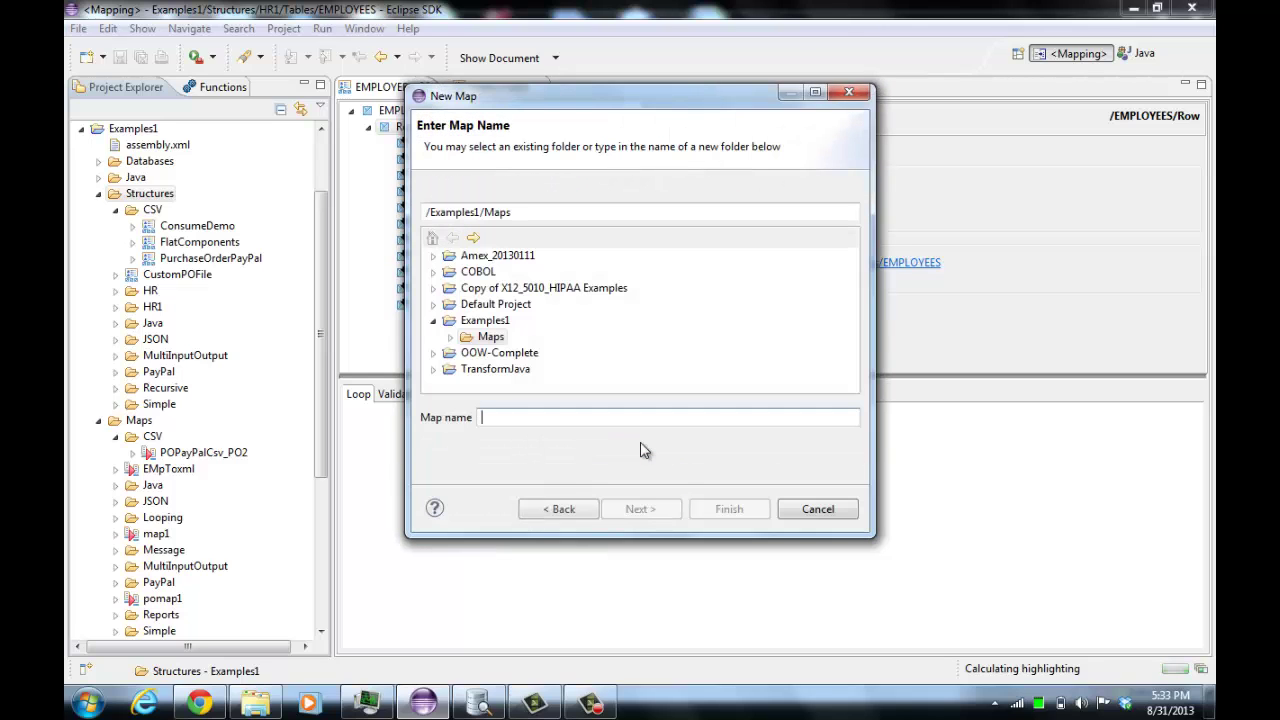
text(Orabl)
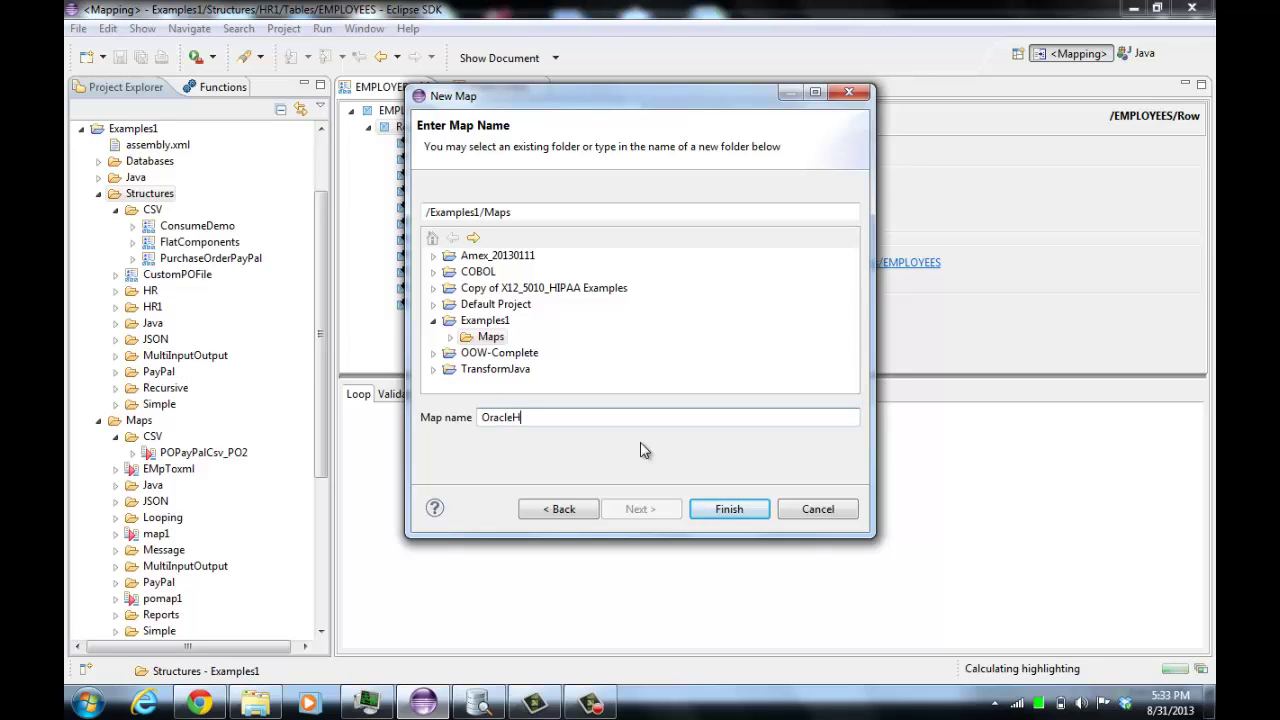
text(eHRToXml)
click(731, 509)
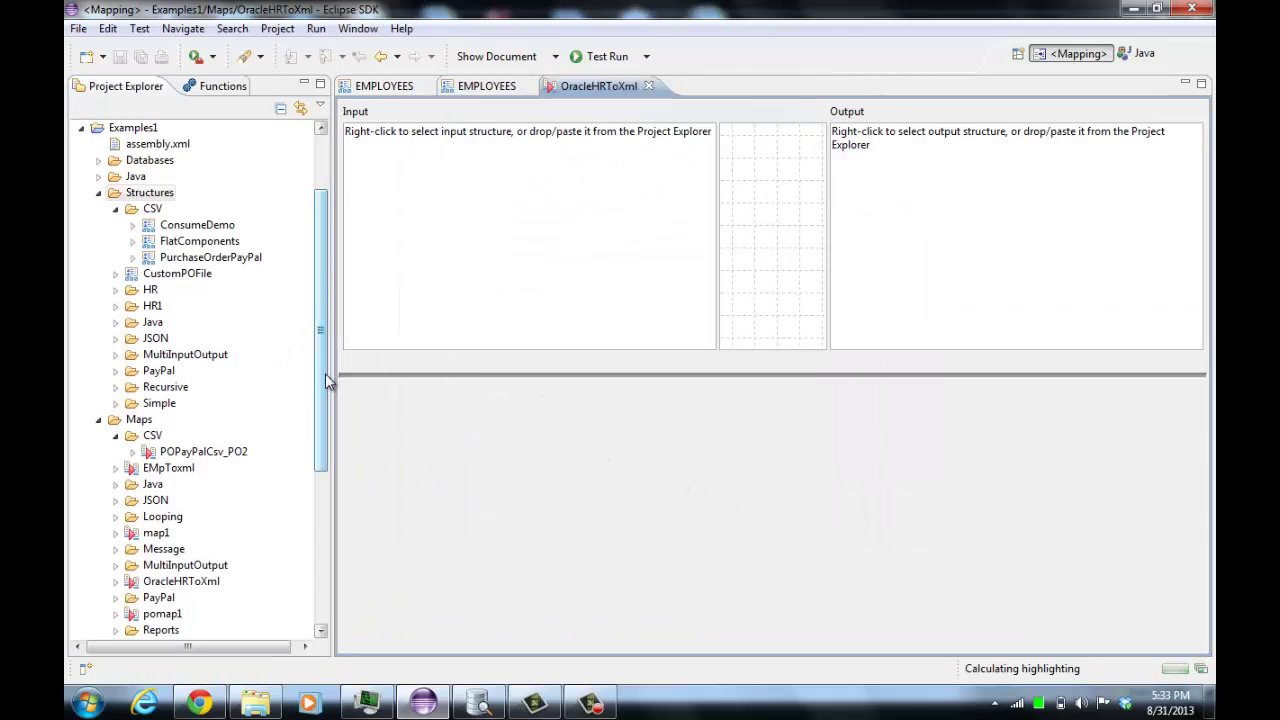
Drag HR1 EMPLOYEES into the input and output panes and map input EMPLOYEES onto output EMPLOYEES.
click(116, 307)
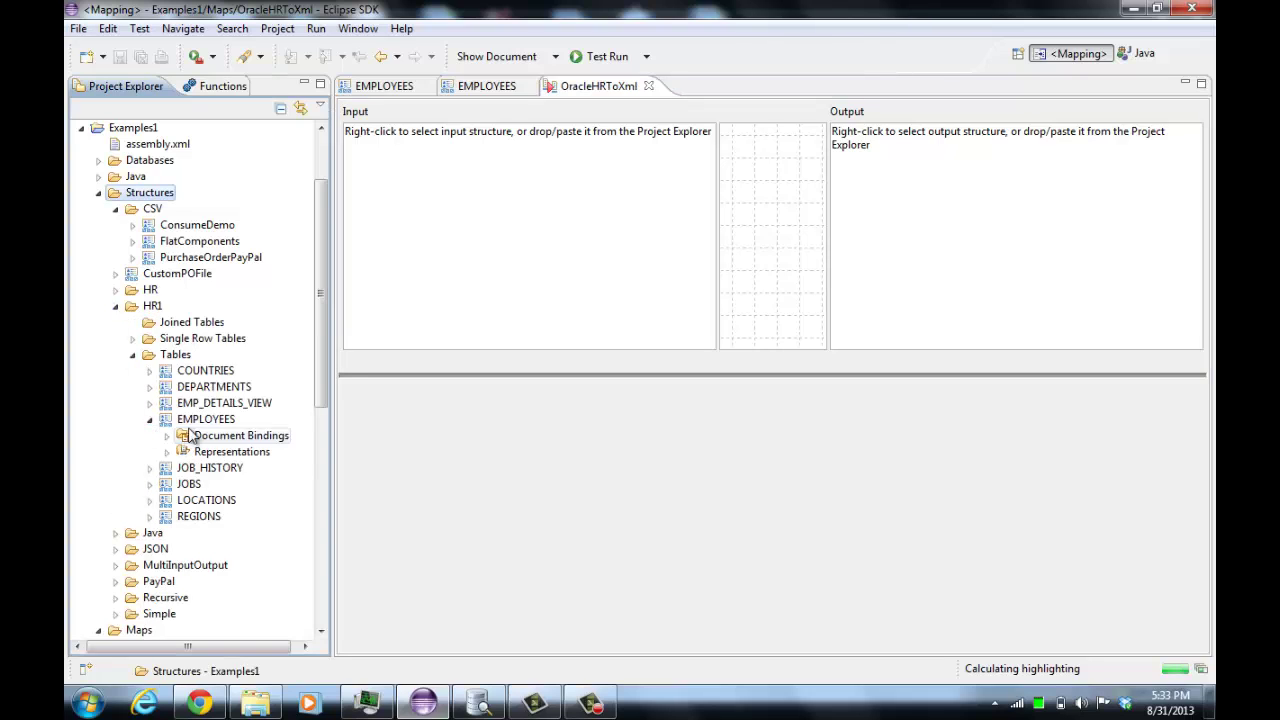
drag(210, 422, 480, 309)
drag(225, 425, 948, 283)
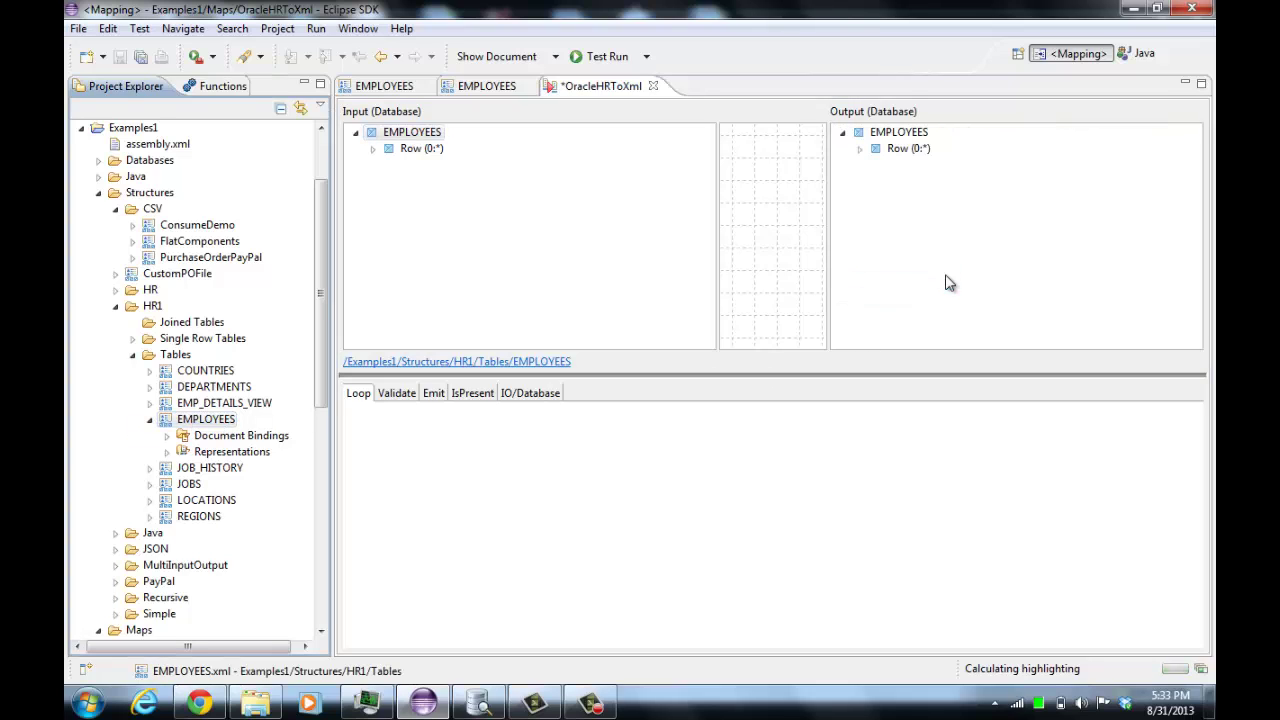
drag(423, 132, 893, 140)
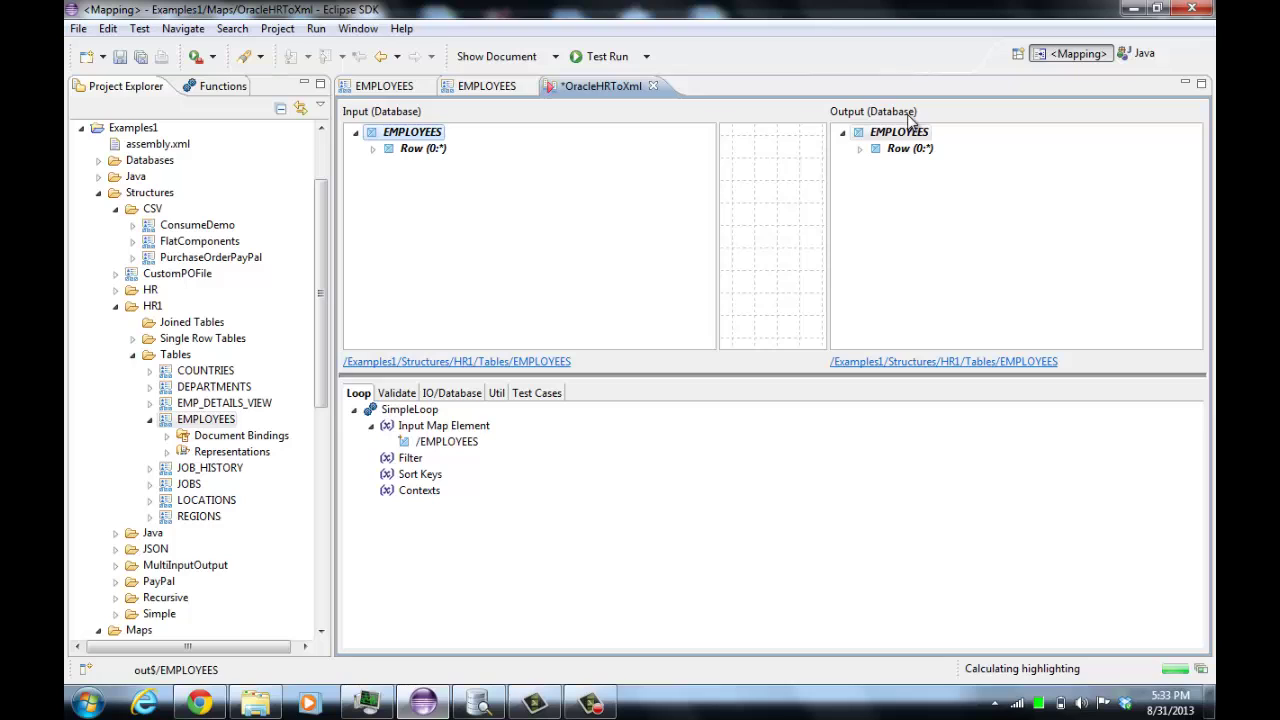
click(117, 306)
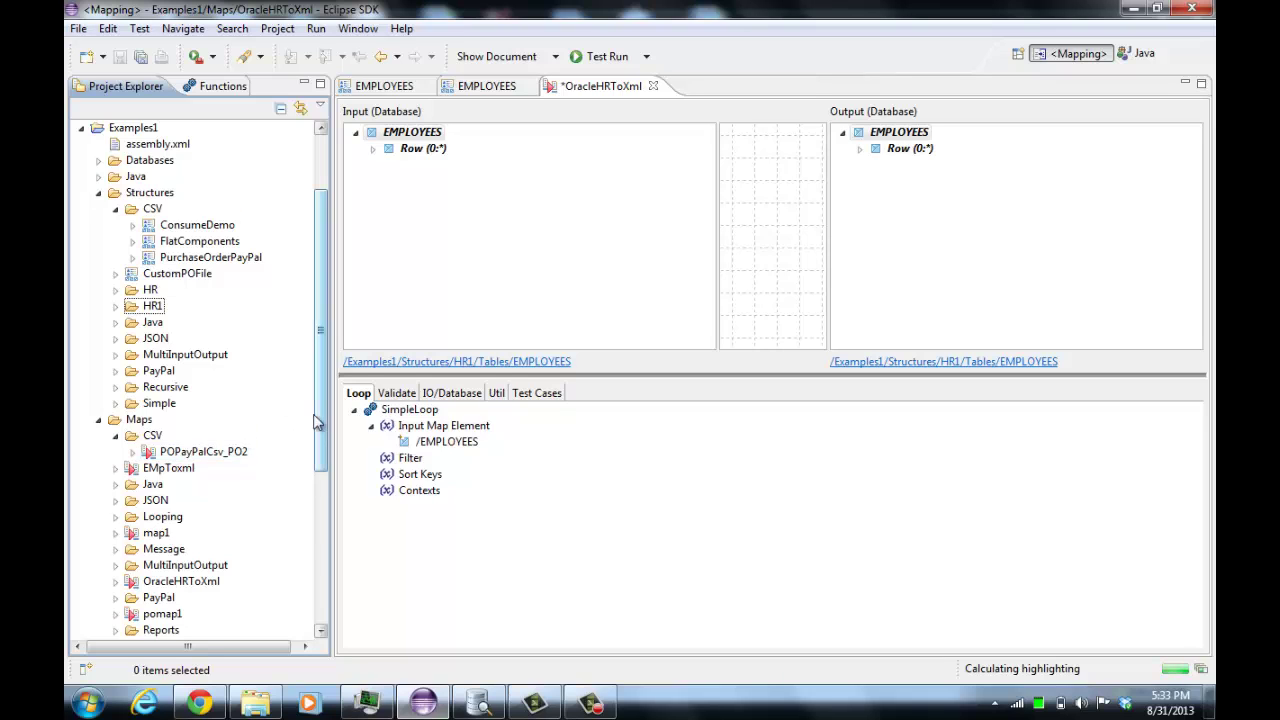
drag(318, 410, 318, 480)
Set the OracleHRToXml map's output representation to XML in its Properties.
right_click(200, 458)
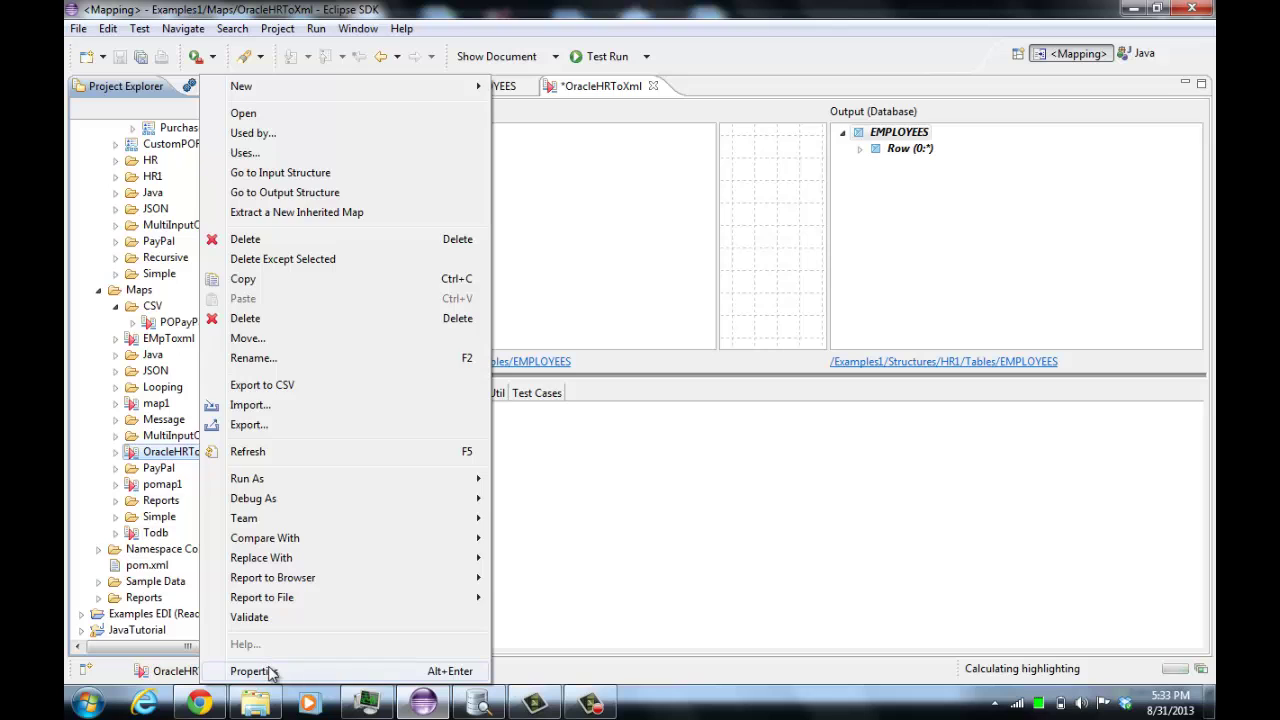
click(266, 670)
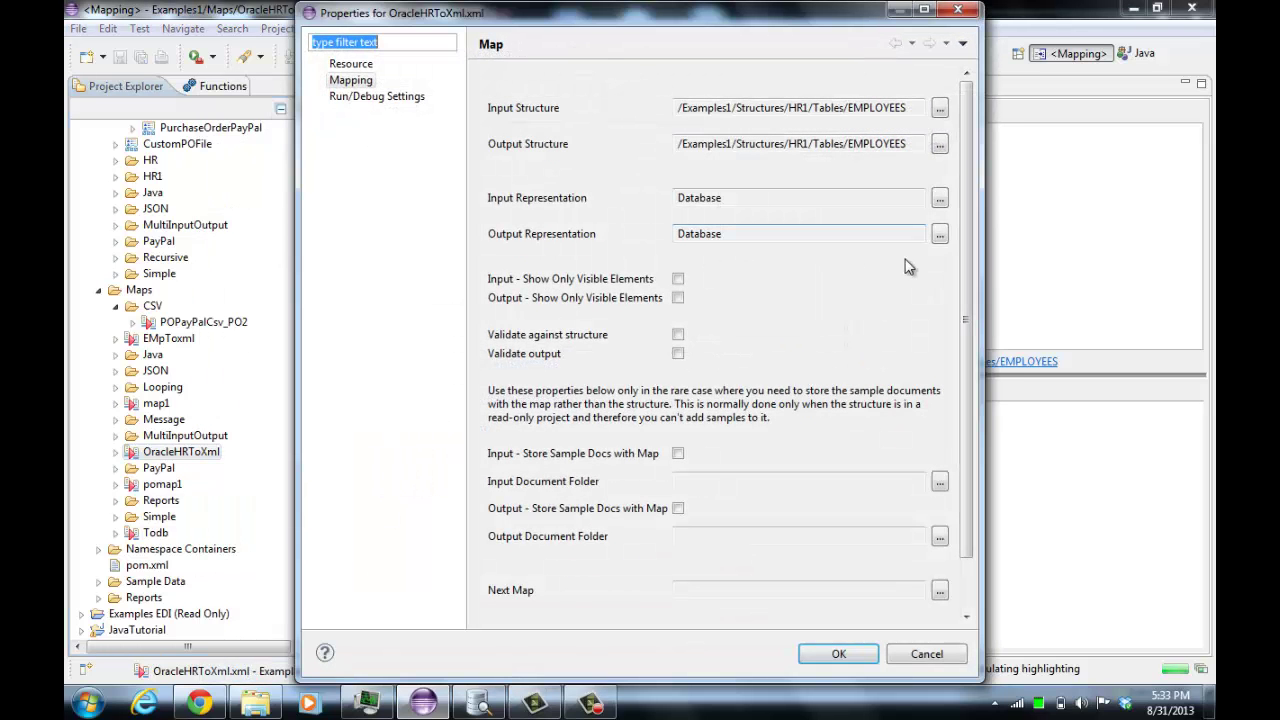
click(939, 233)
click(520, 154)
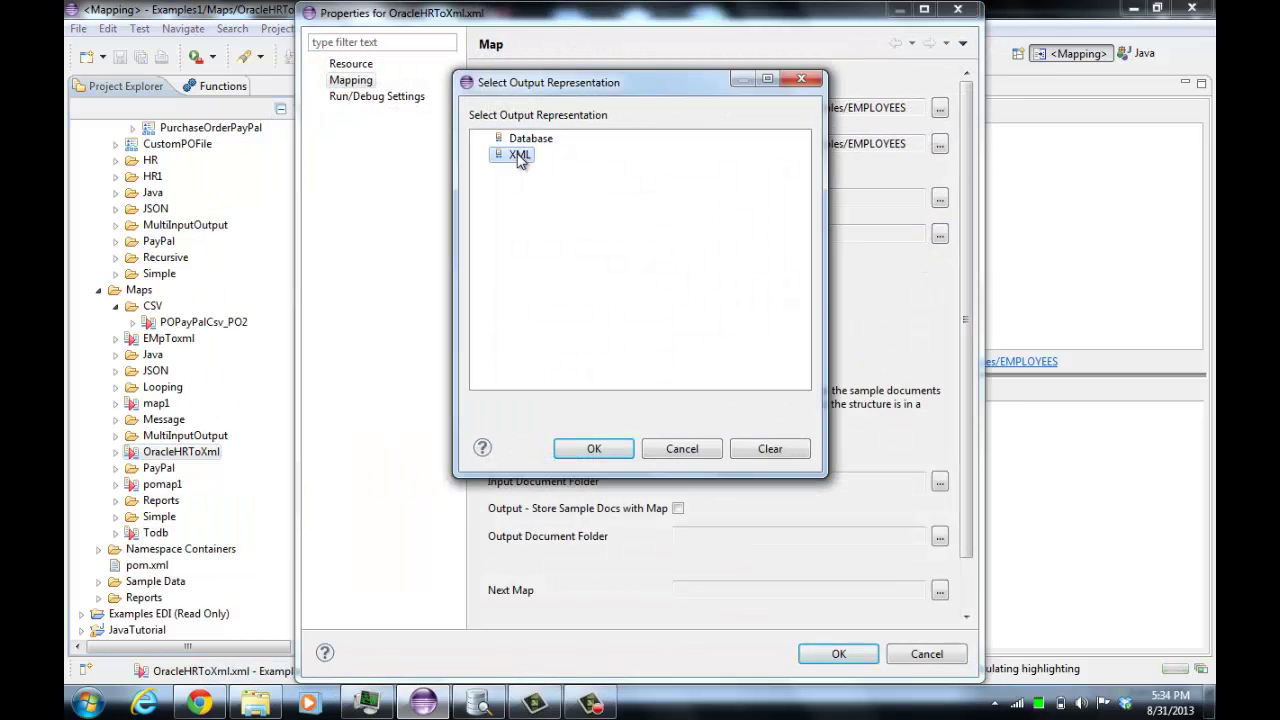
click(585, 449)
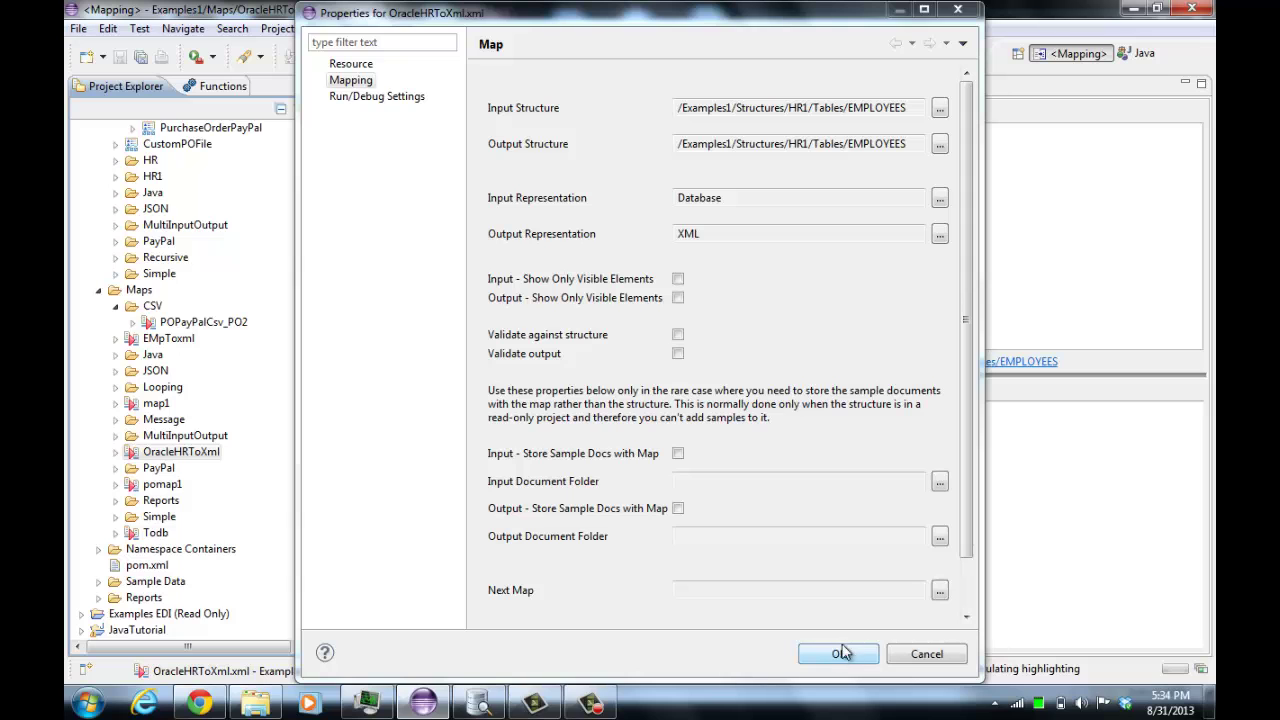
click(846, 653)
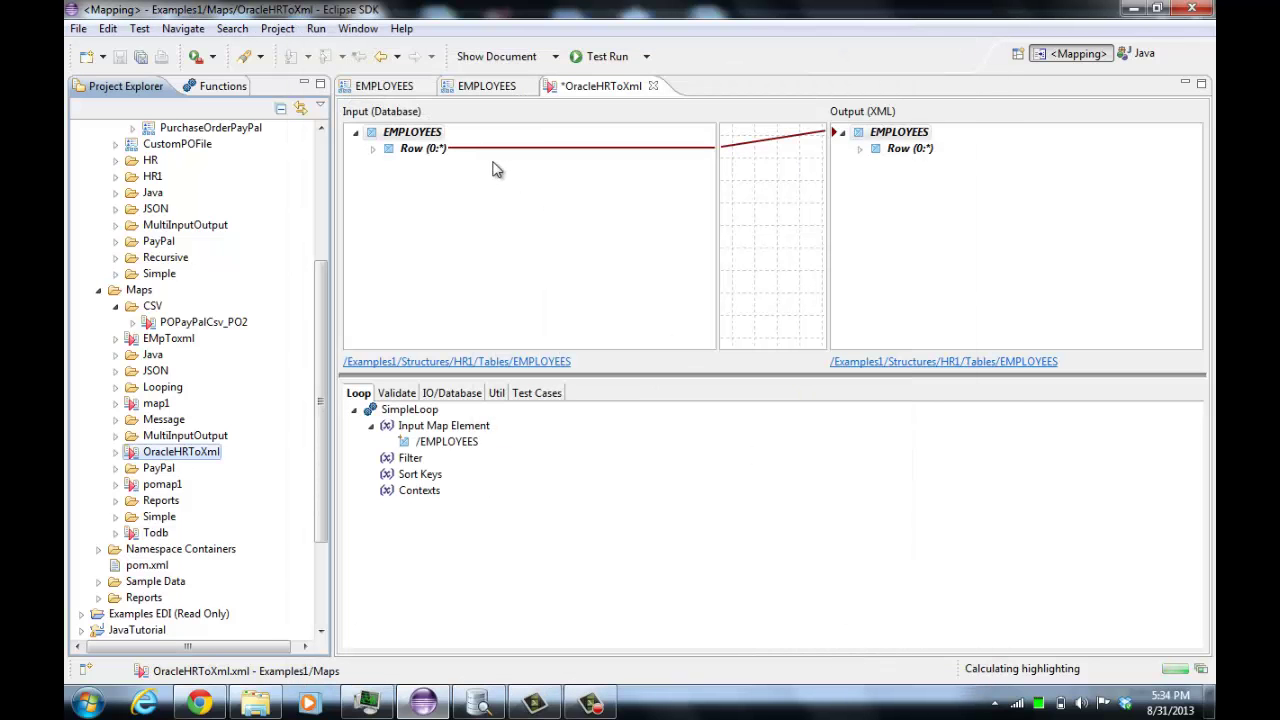
Test-run OracleHRToXml, scroll through the 100 EMPLOYEES rows of XML output, and close it.
click(605, 57)
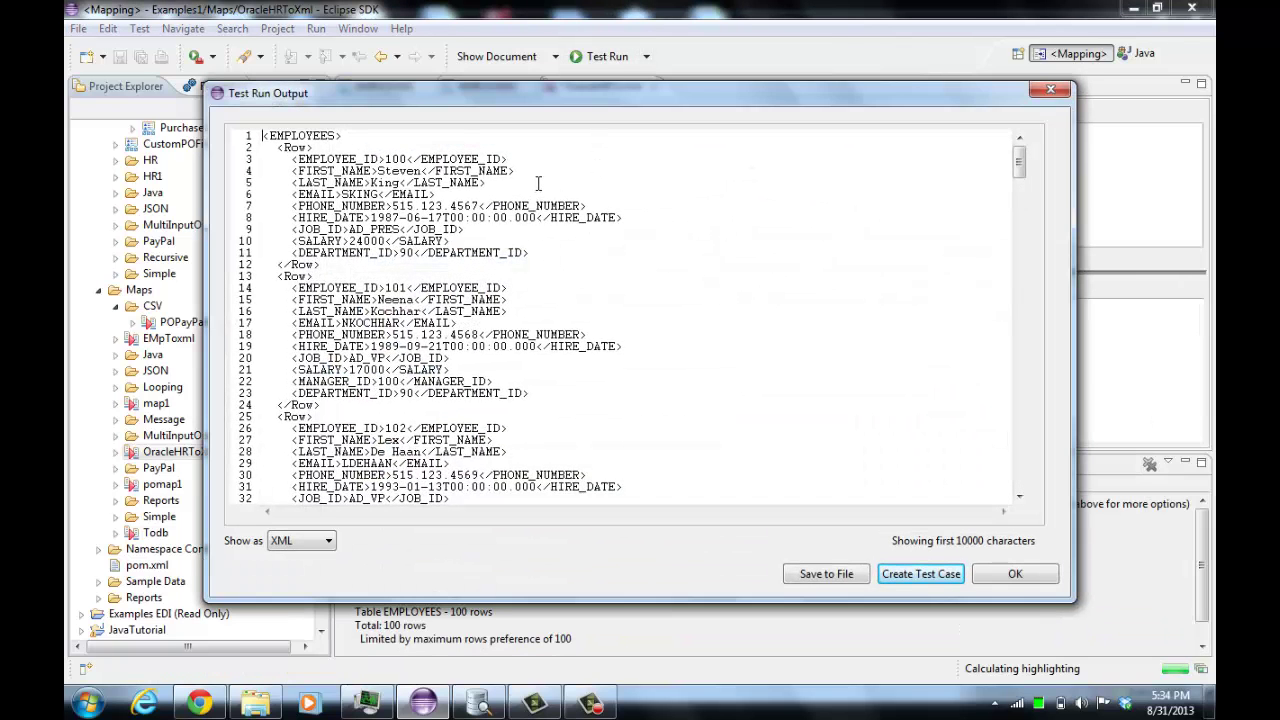
scroll(615, 232, down, 11)
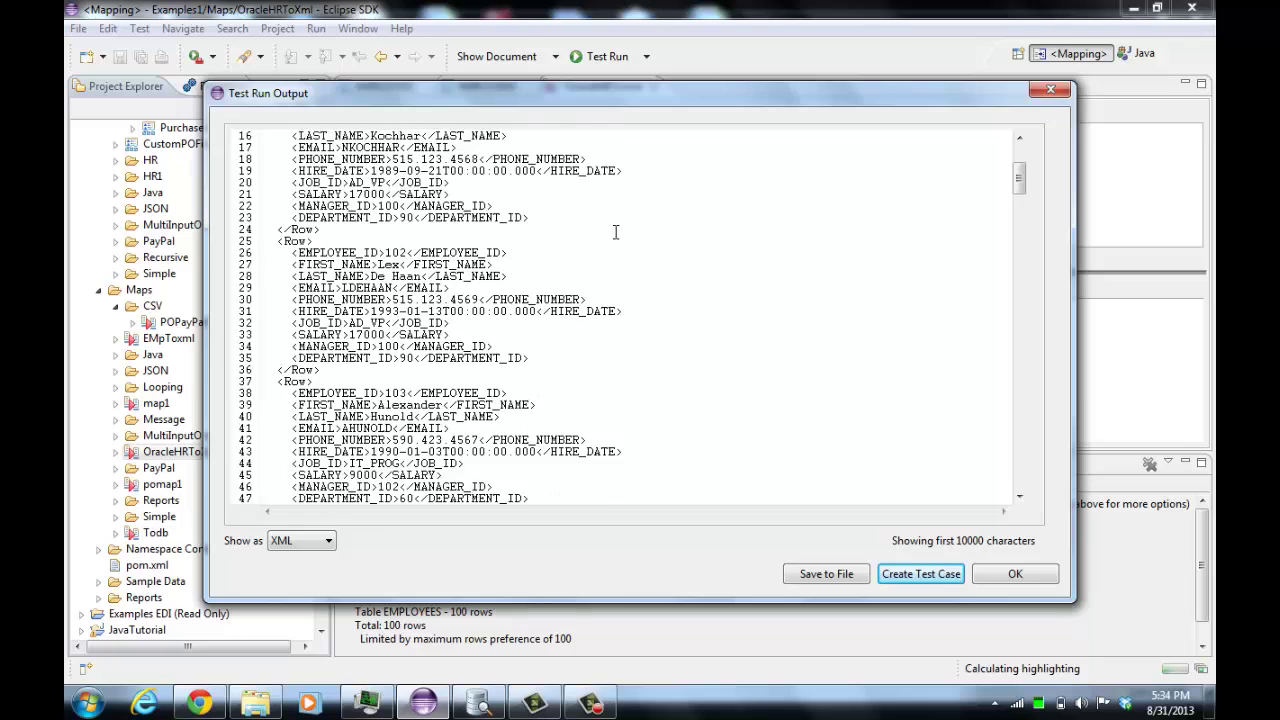
scroll(615, 232, down, 2)
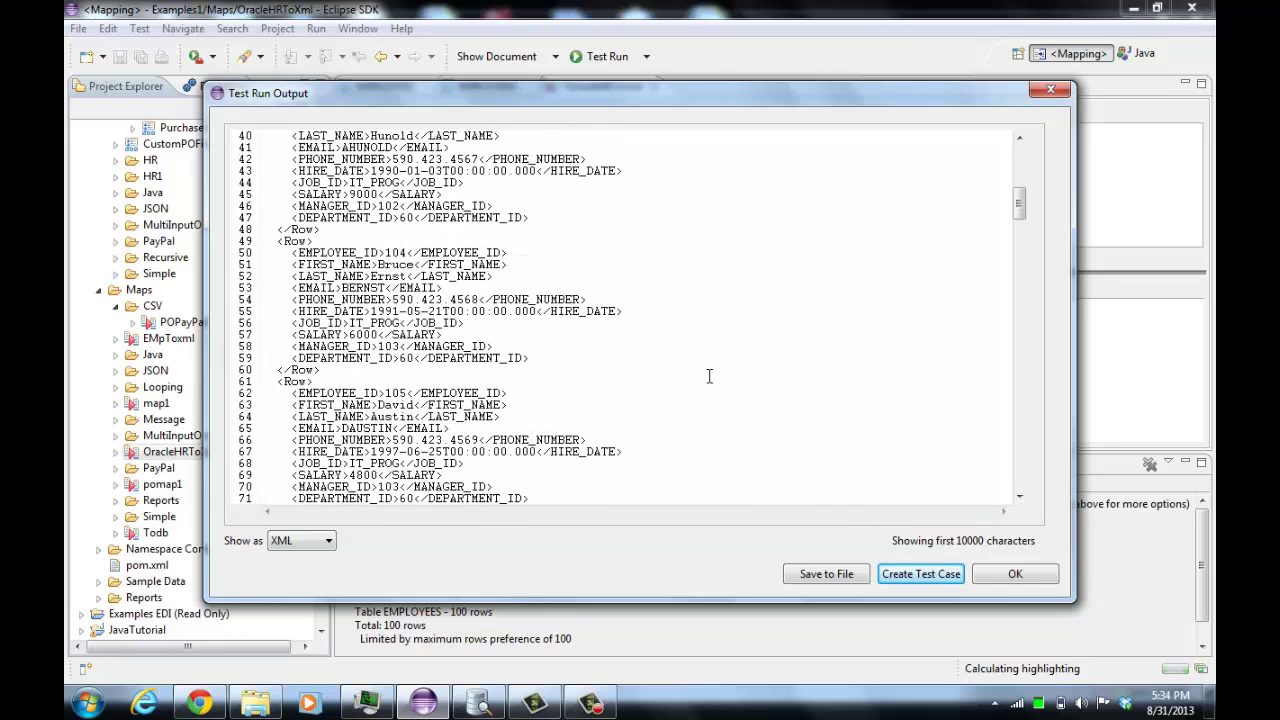
click(1018, 573)
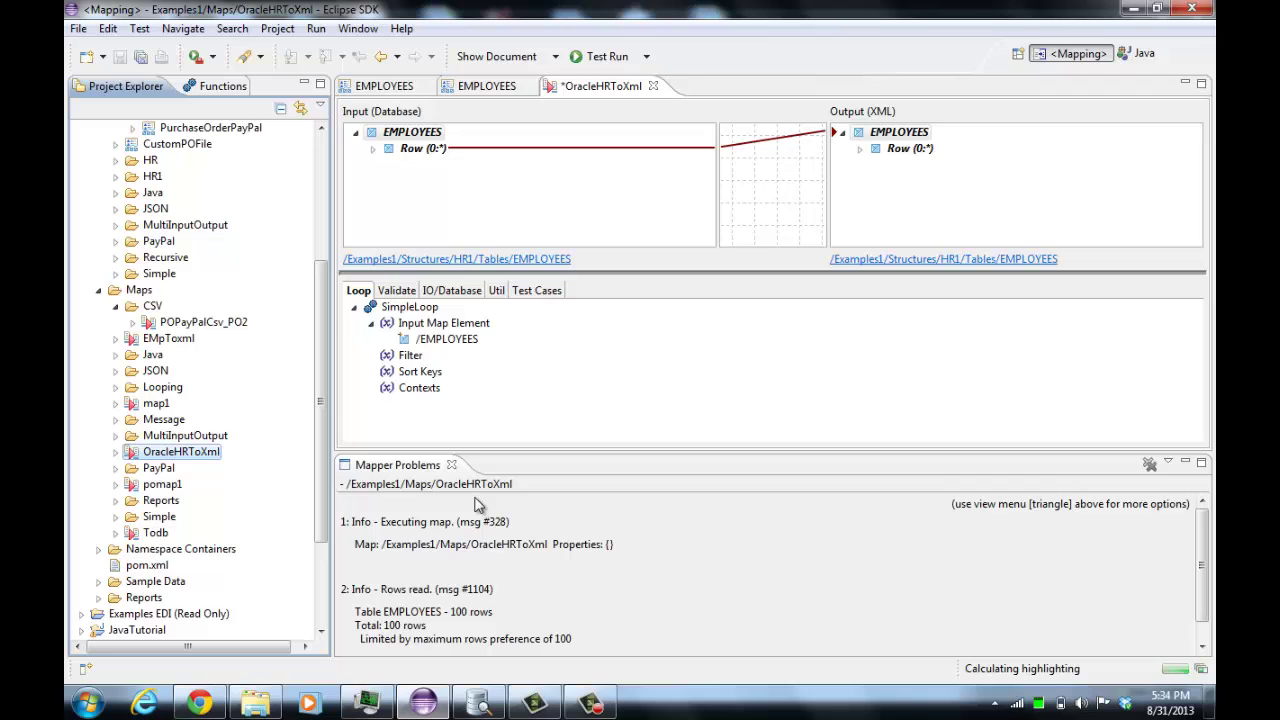
Close Mapper Problems, save OracleHRToXml, close all editors, and select the Todb map.
click(451, 466)
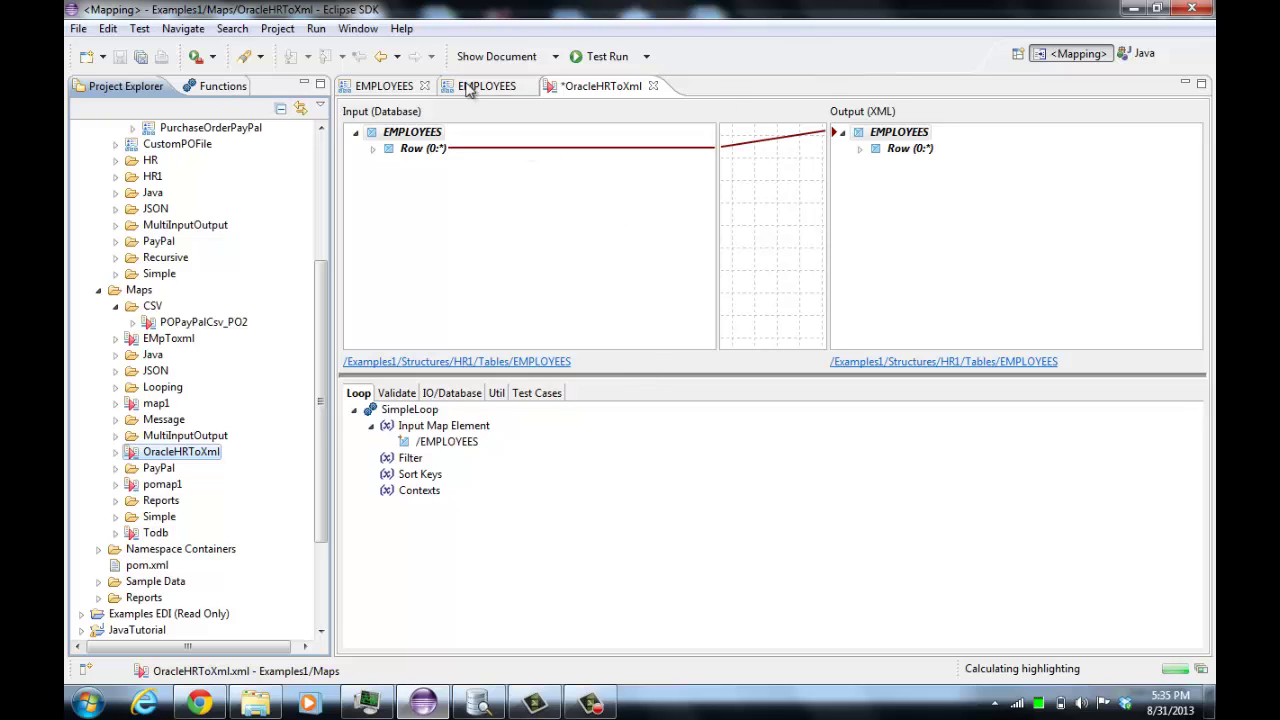
click(119, 58)
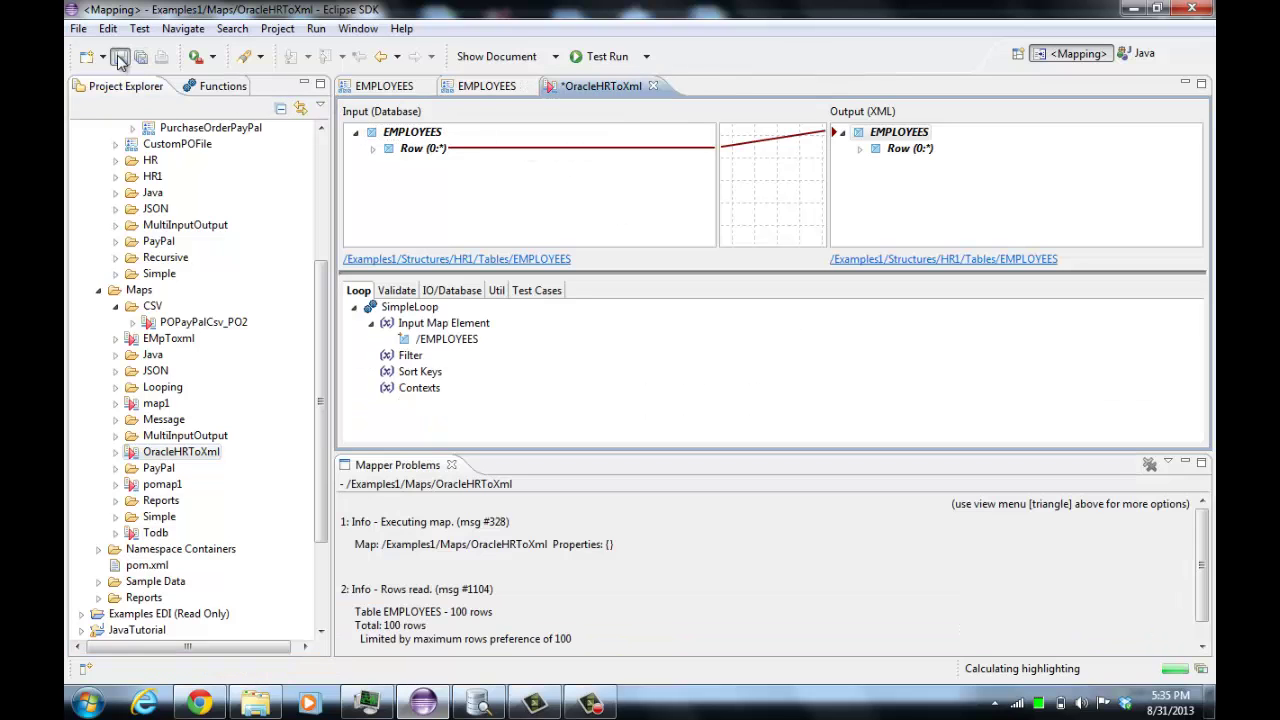
click(648, 87)
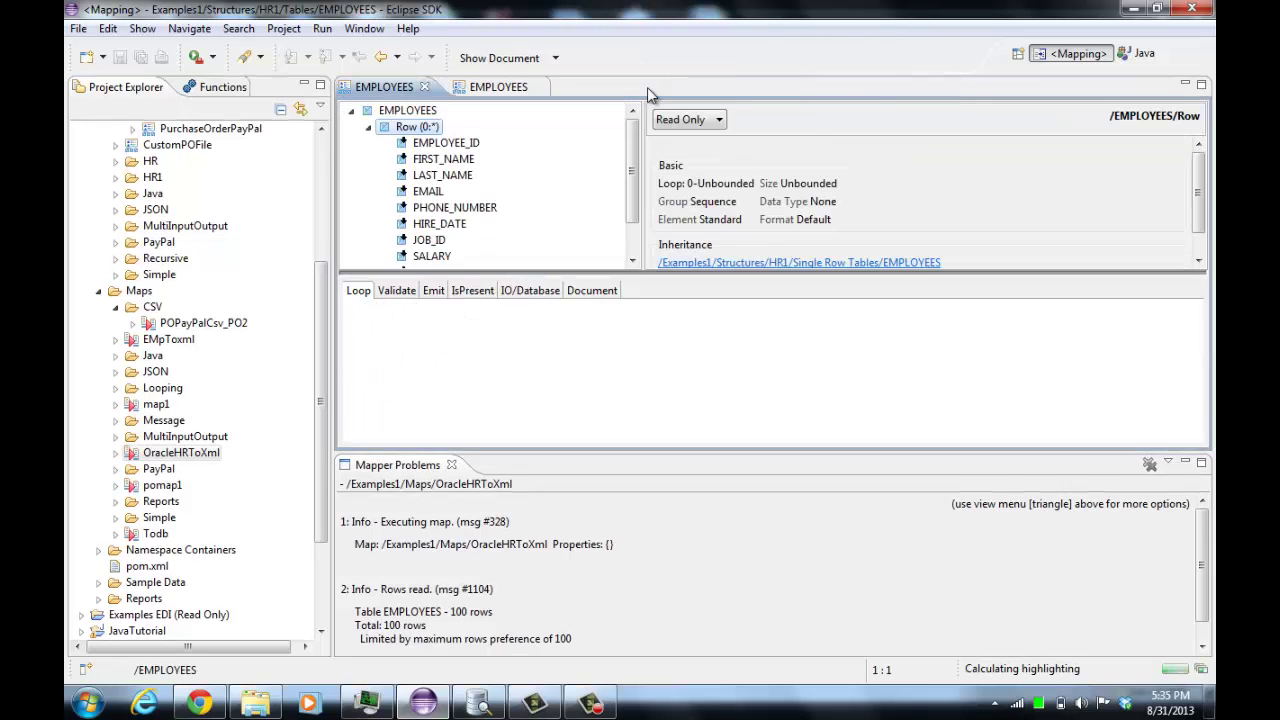
right_click(392, 90)
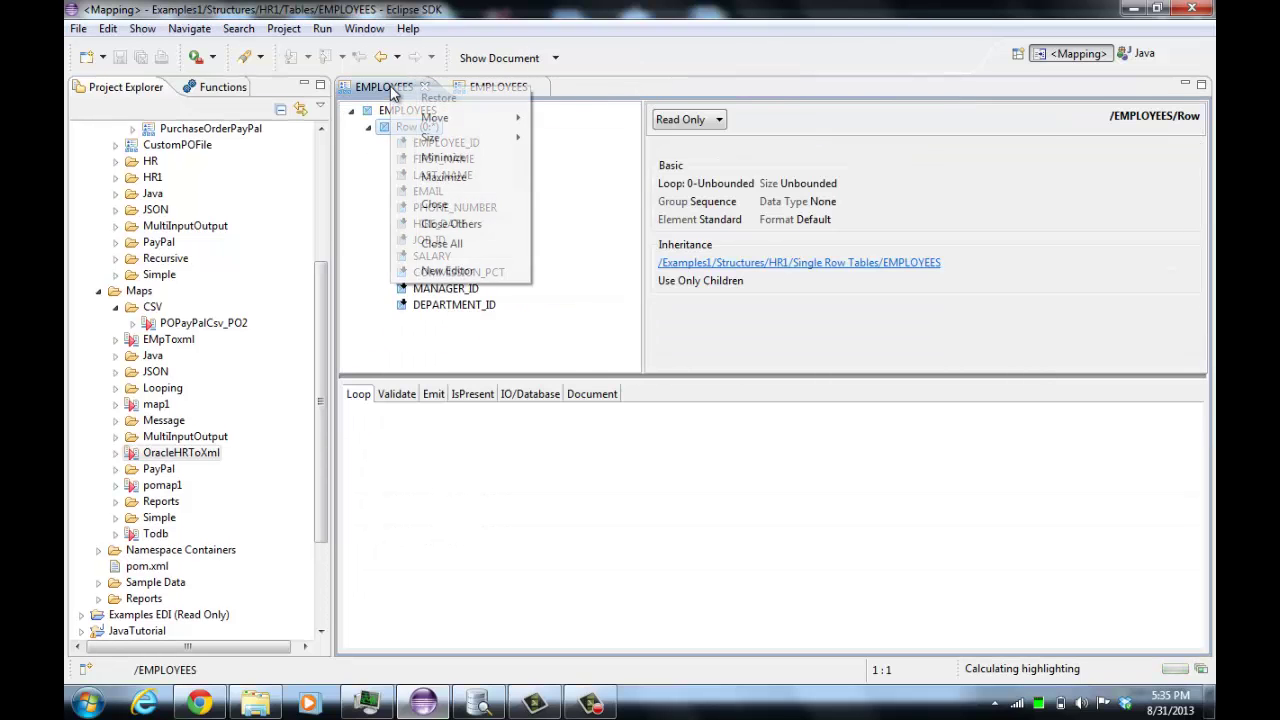
click(441, 243)
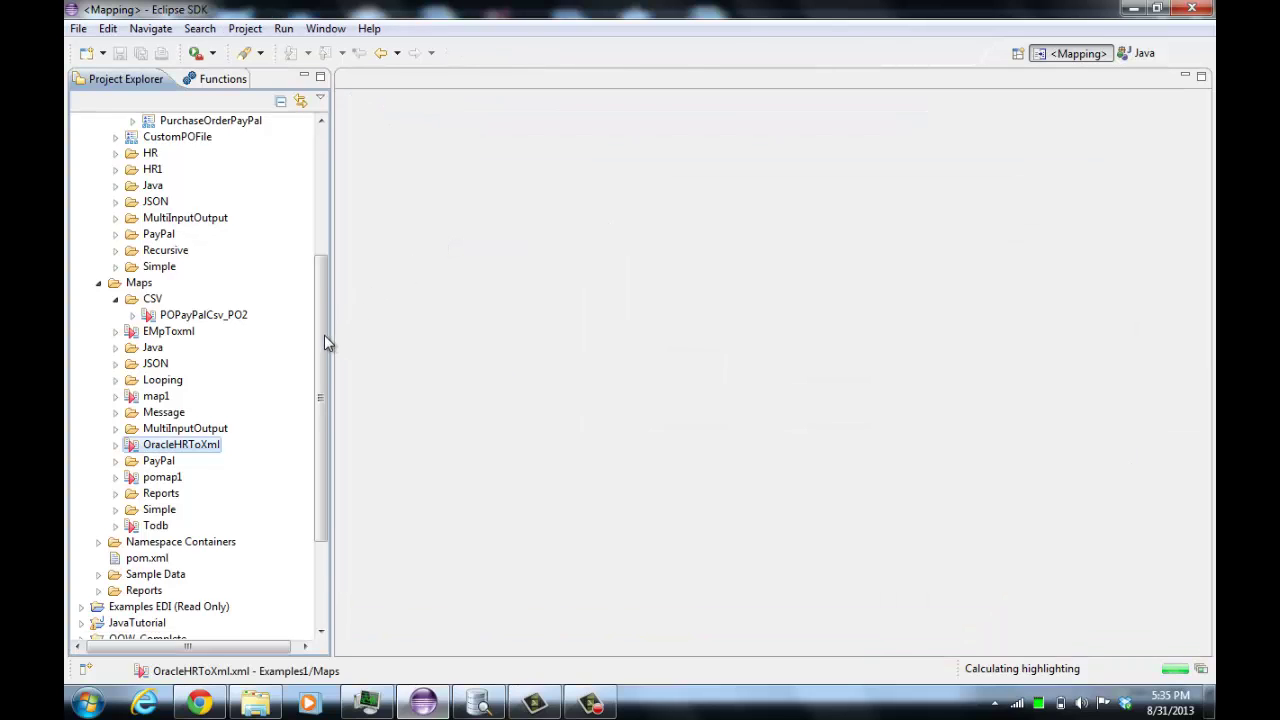
scroll(324, 340, up, 1)
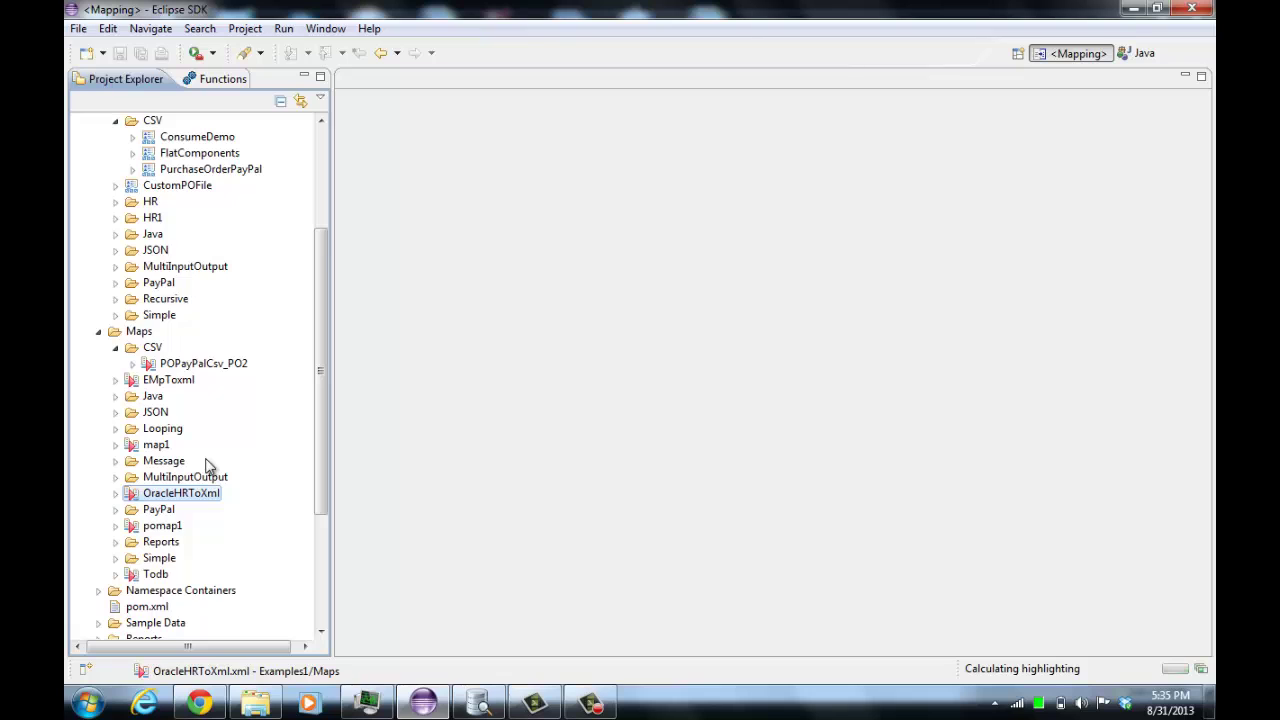
click(160, 575)
Open Todb, expand the PayPal row and EMPLOYEES Row fields, and show the sample input document.
double_click(160, 575)
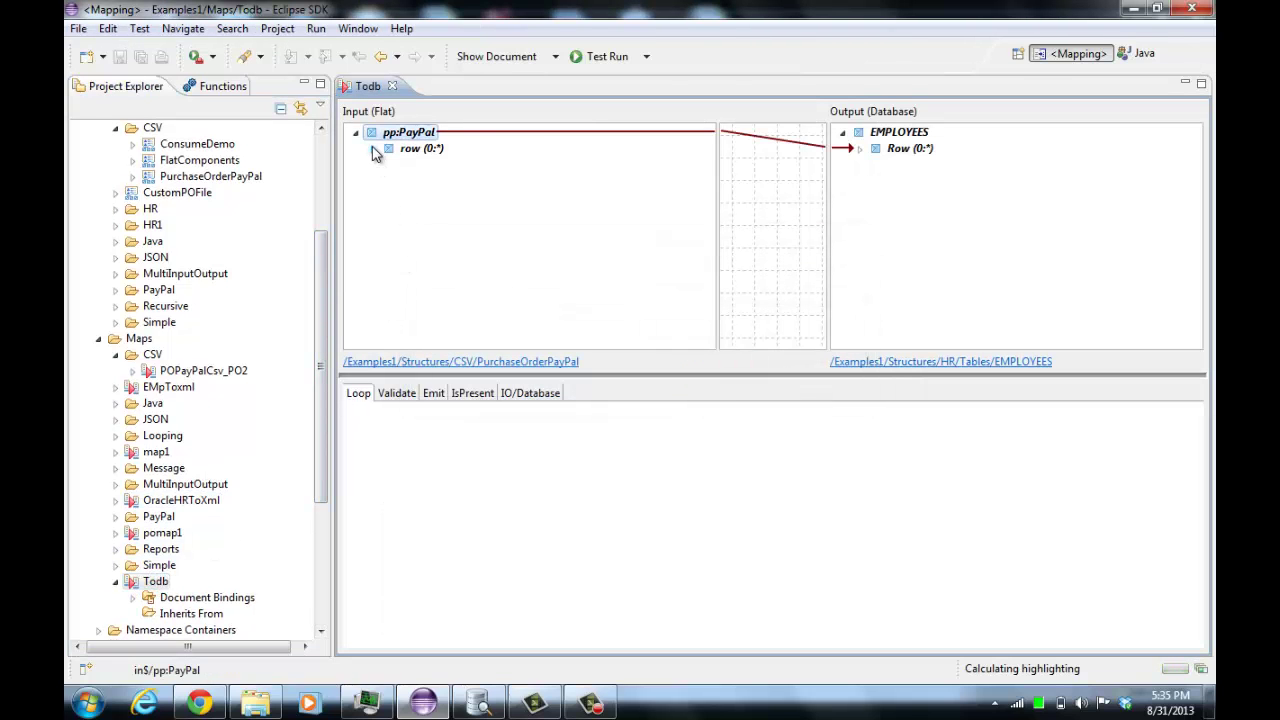
click(373, 148)
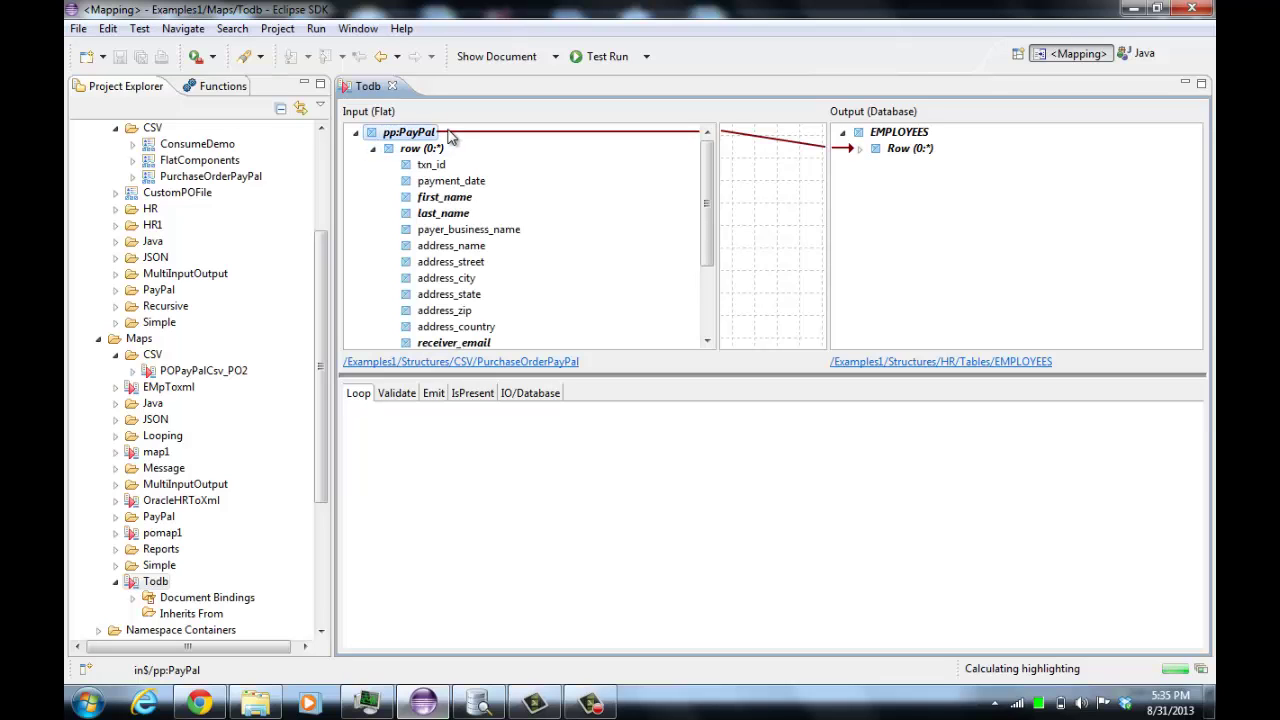
click(859, 148)
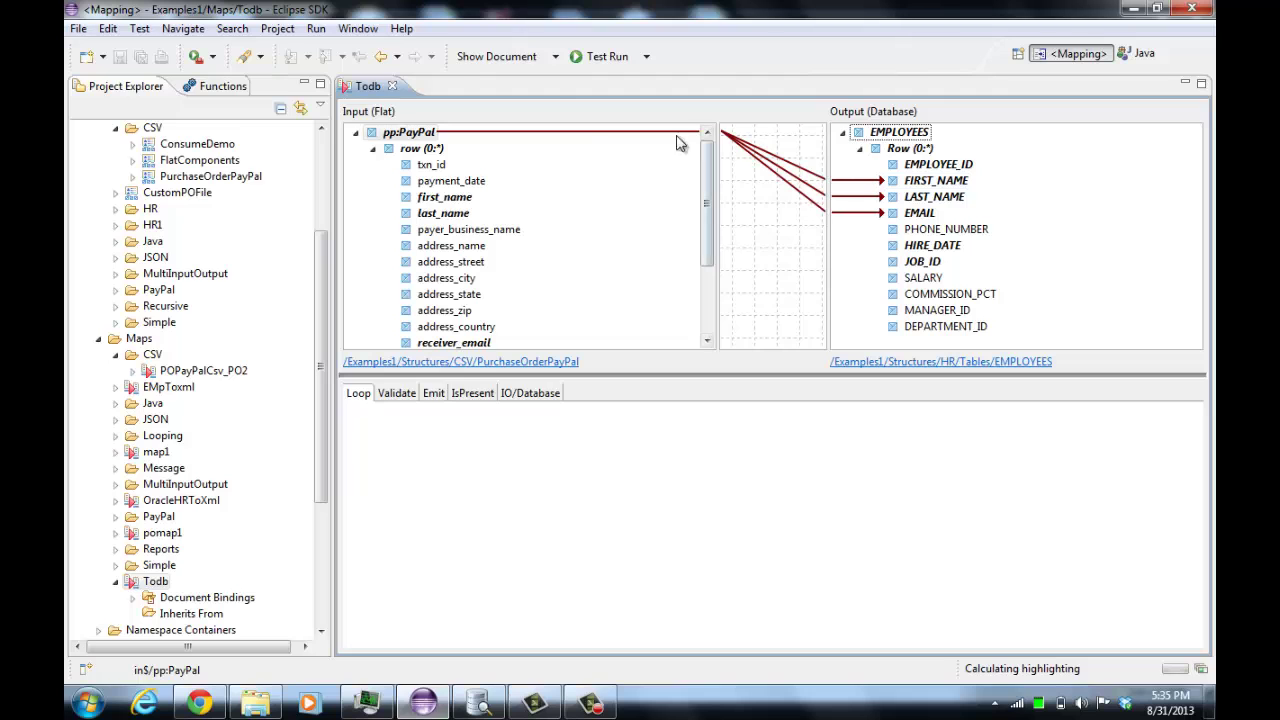
click(486, 57)
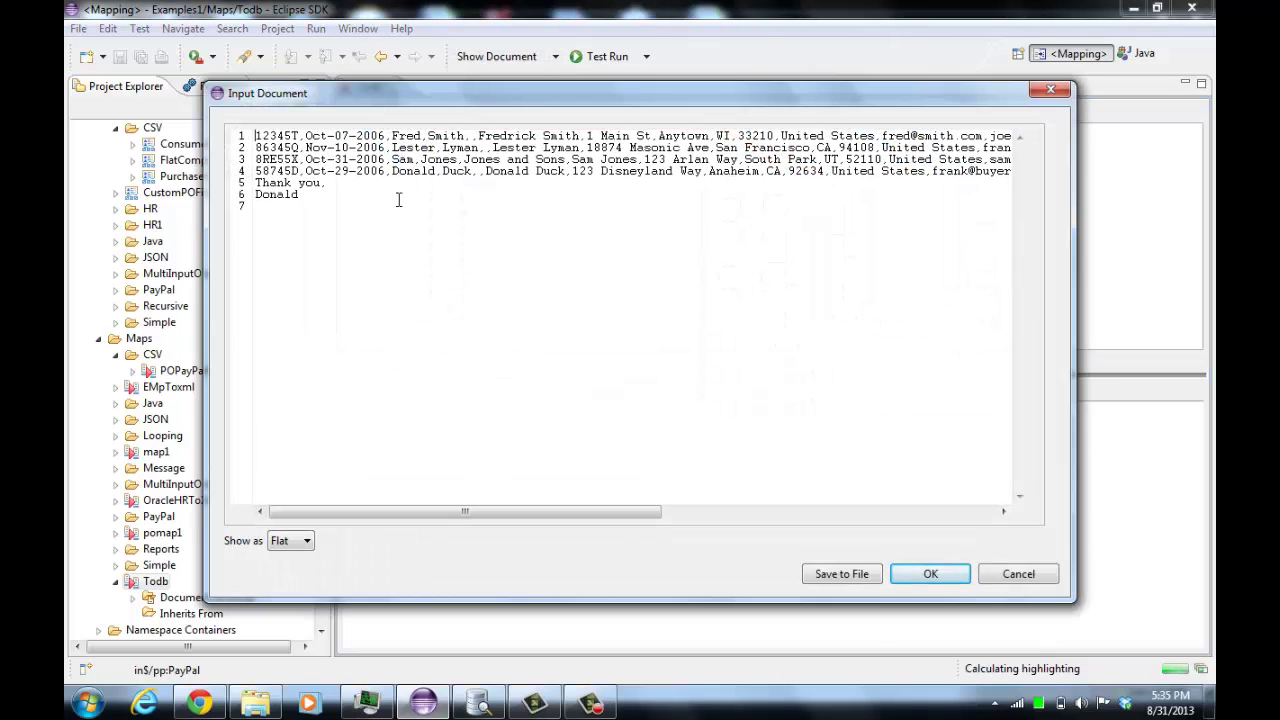
Dismiss the Input Document dialog showing the PayPal sample data.
click(930, 574)
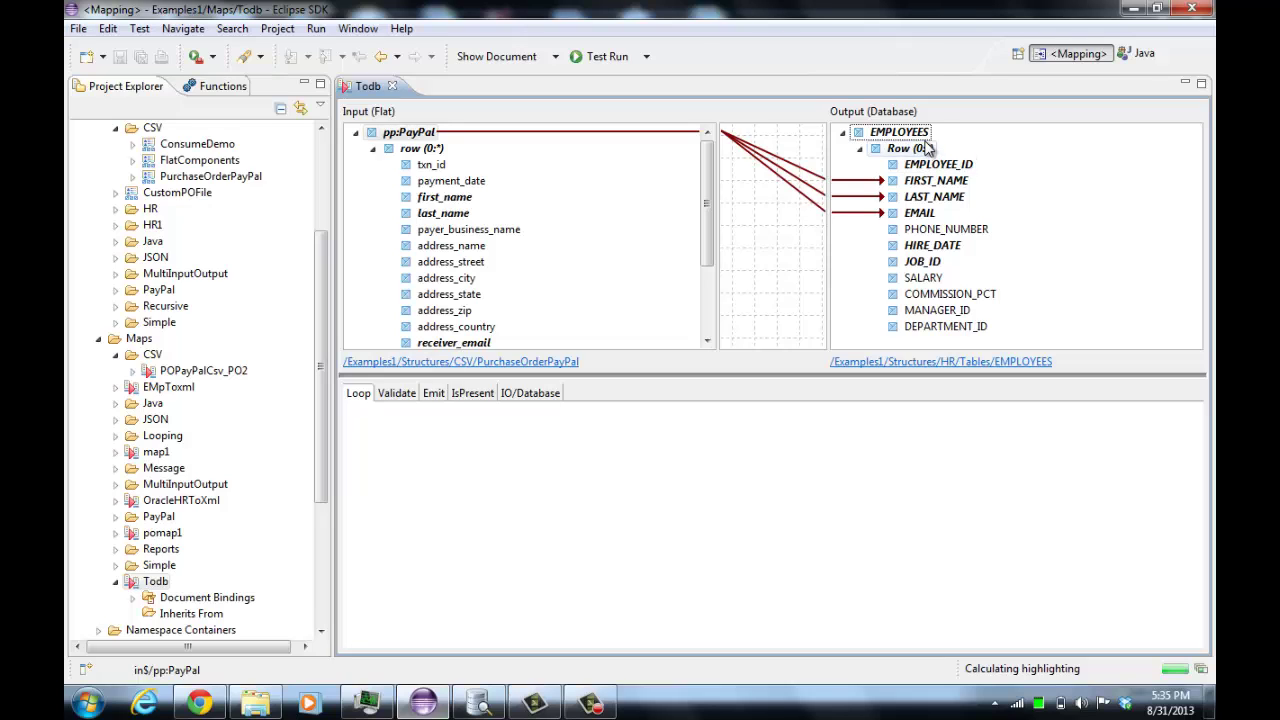
Check the EMPLOYEE_ID mapping, confirm Row (0:*) inserts into HR.xml.EMPLOYEES, and open its properties.
click(930, 165)
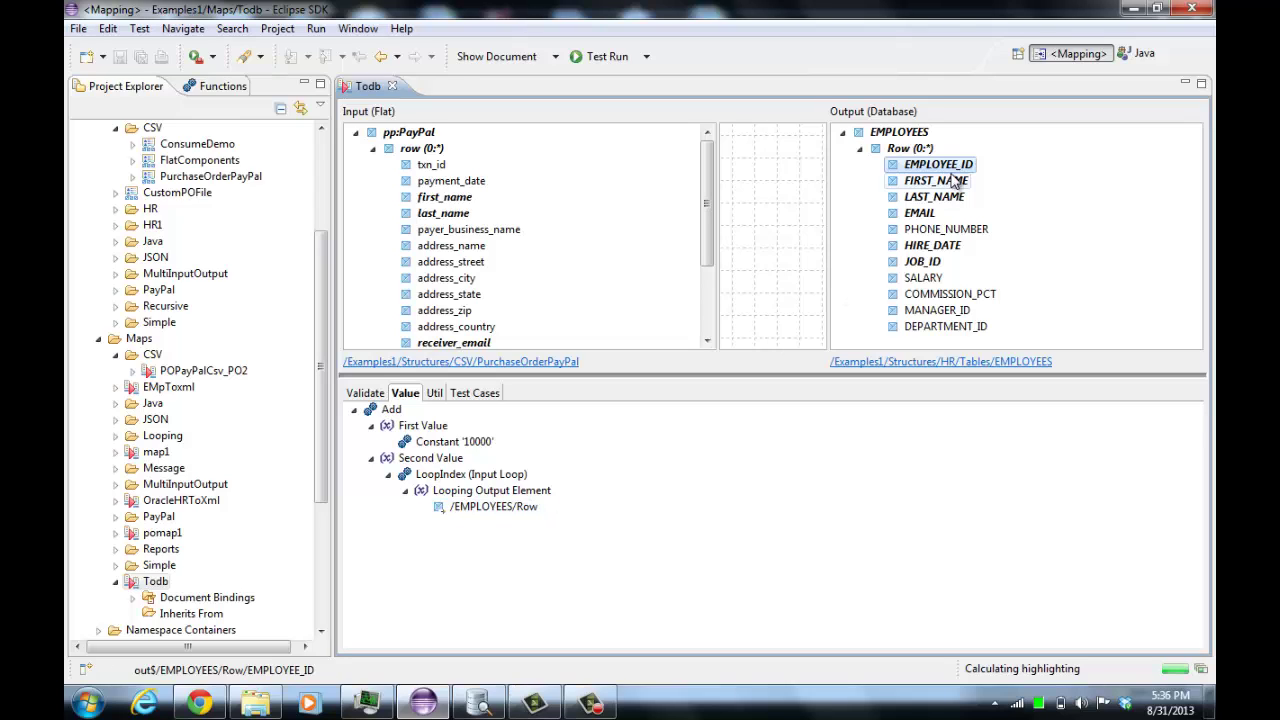
click(910, 149)
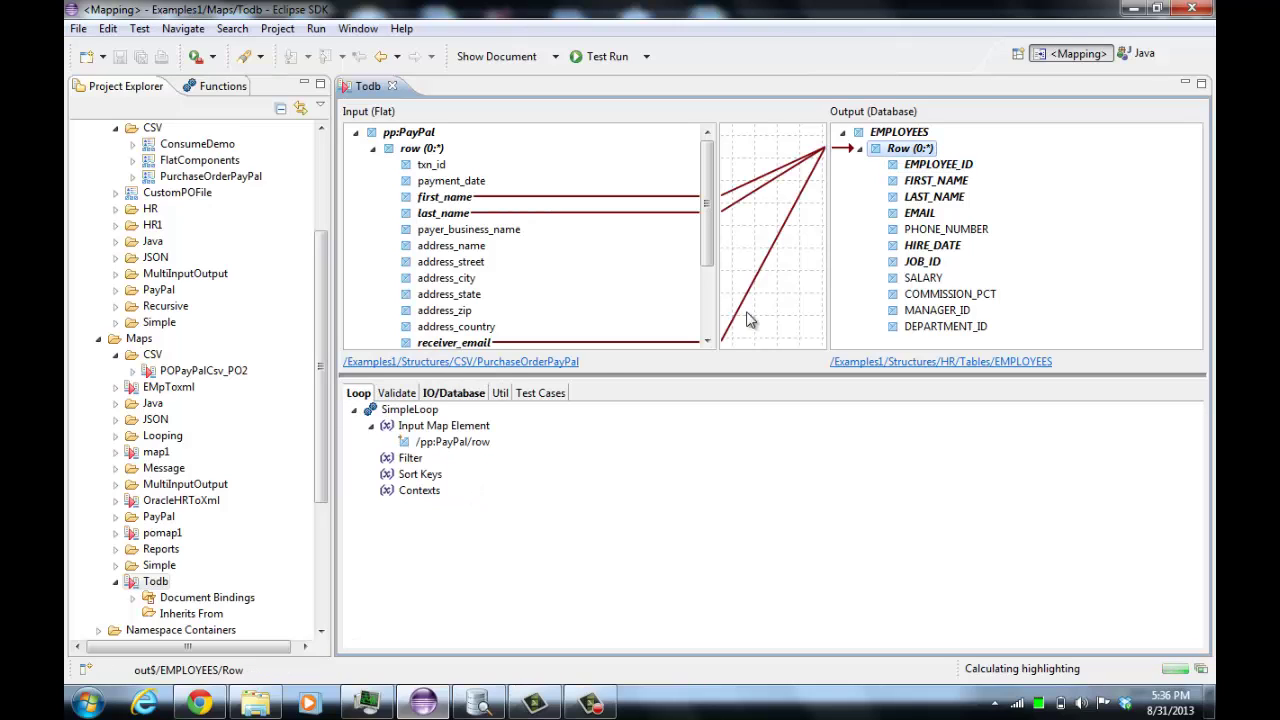
click(458, 397)
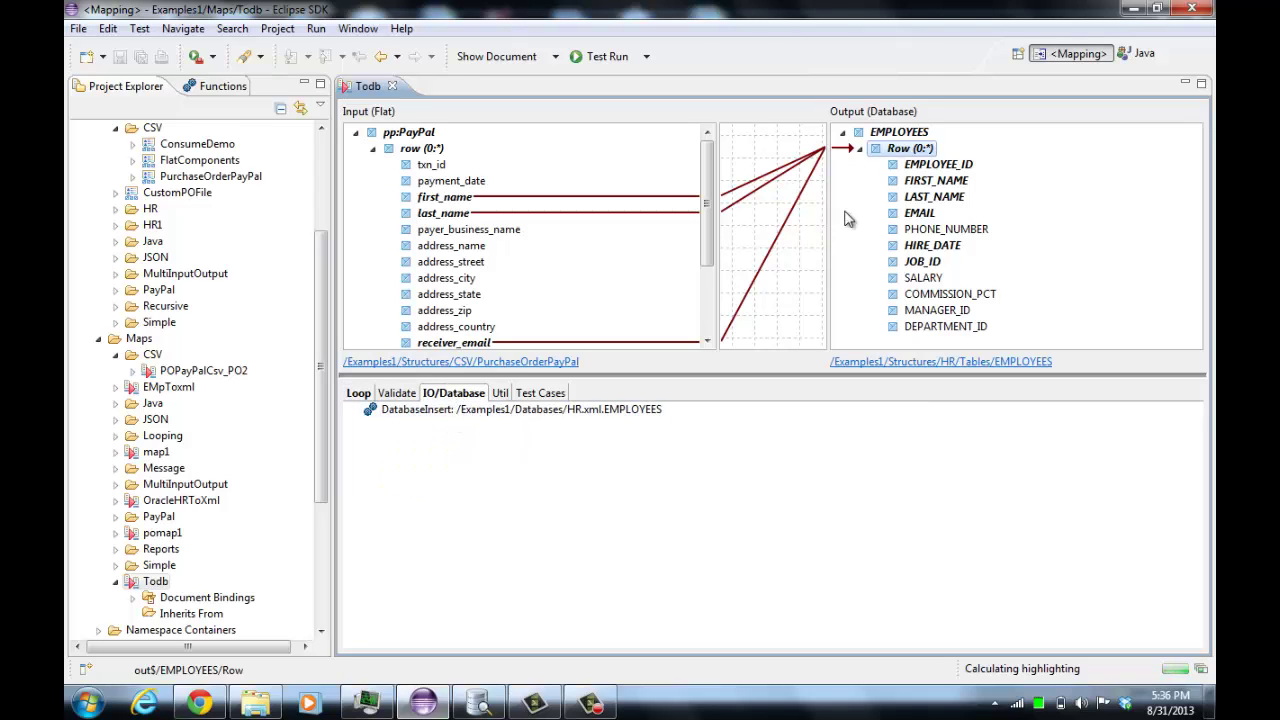
double_click(908, 150)
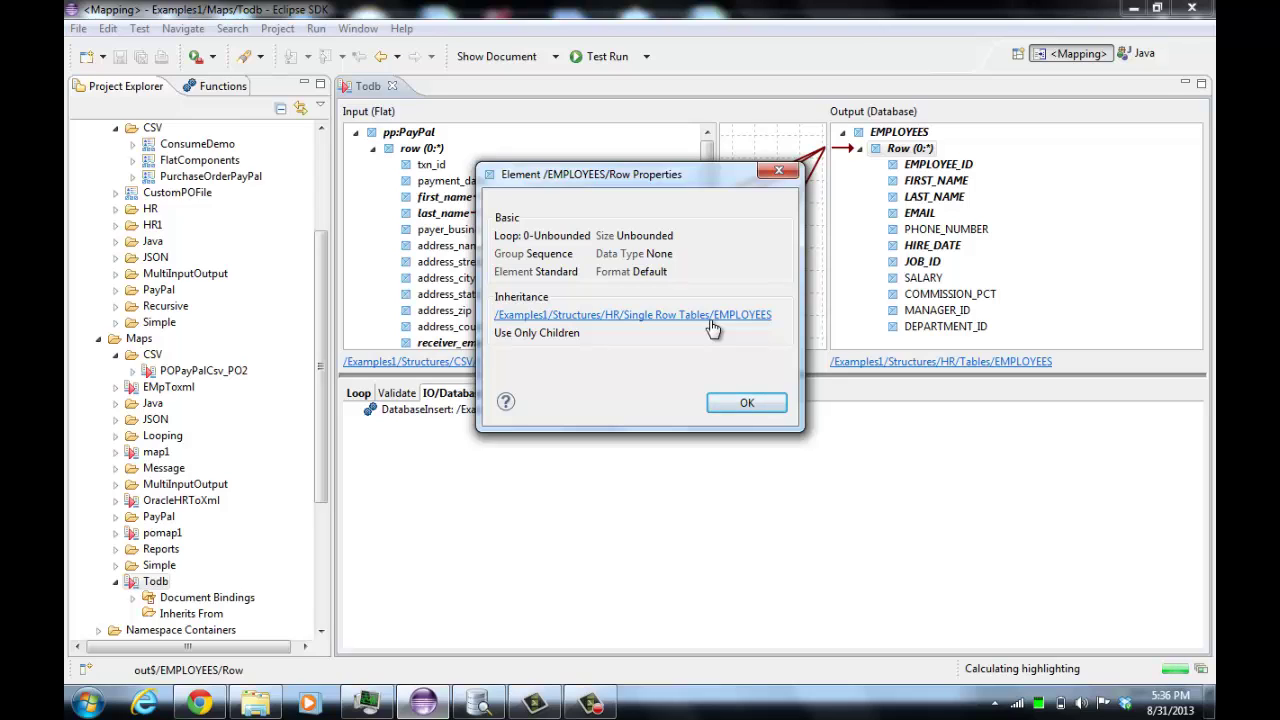
Set the DatabaseInsert target table to /Examples1/Databases/HR.xml.EMPLOYEES.
click(745, 404)
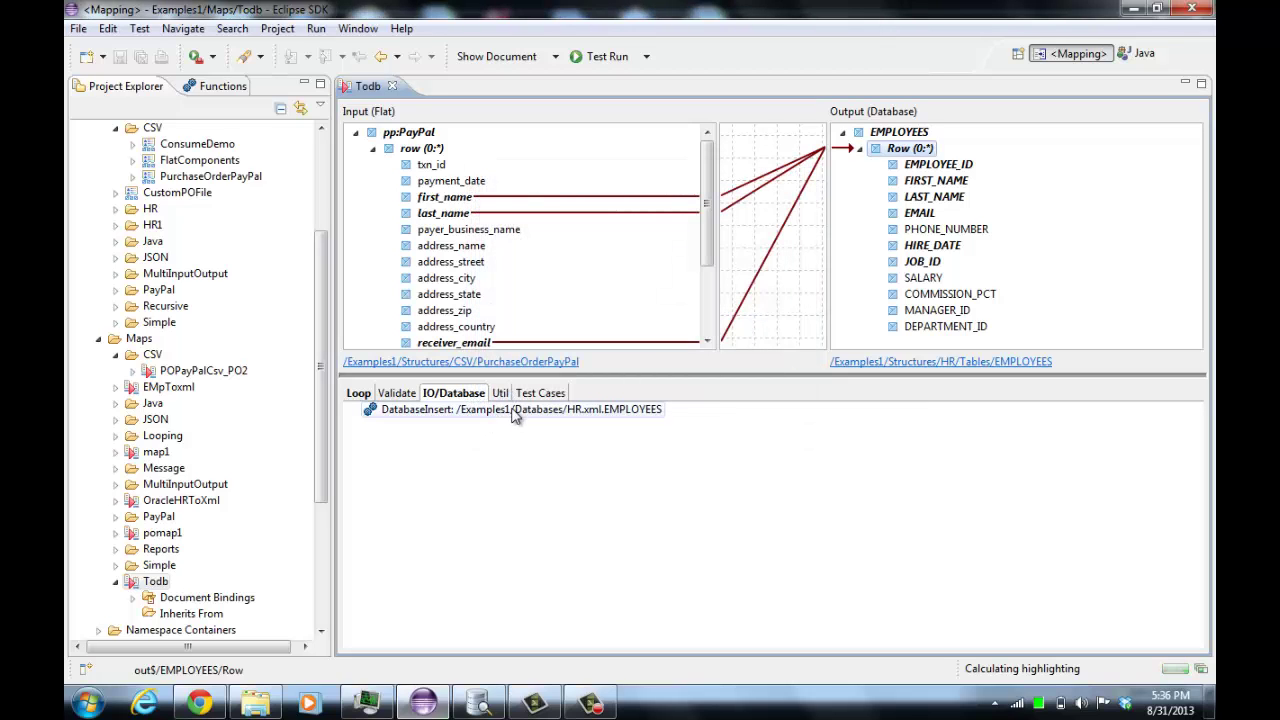
double_click(540, 418)
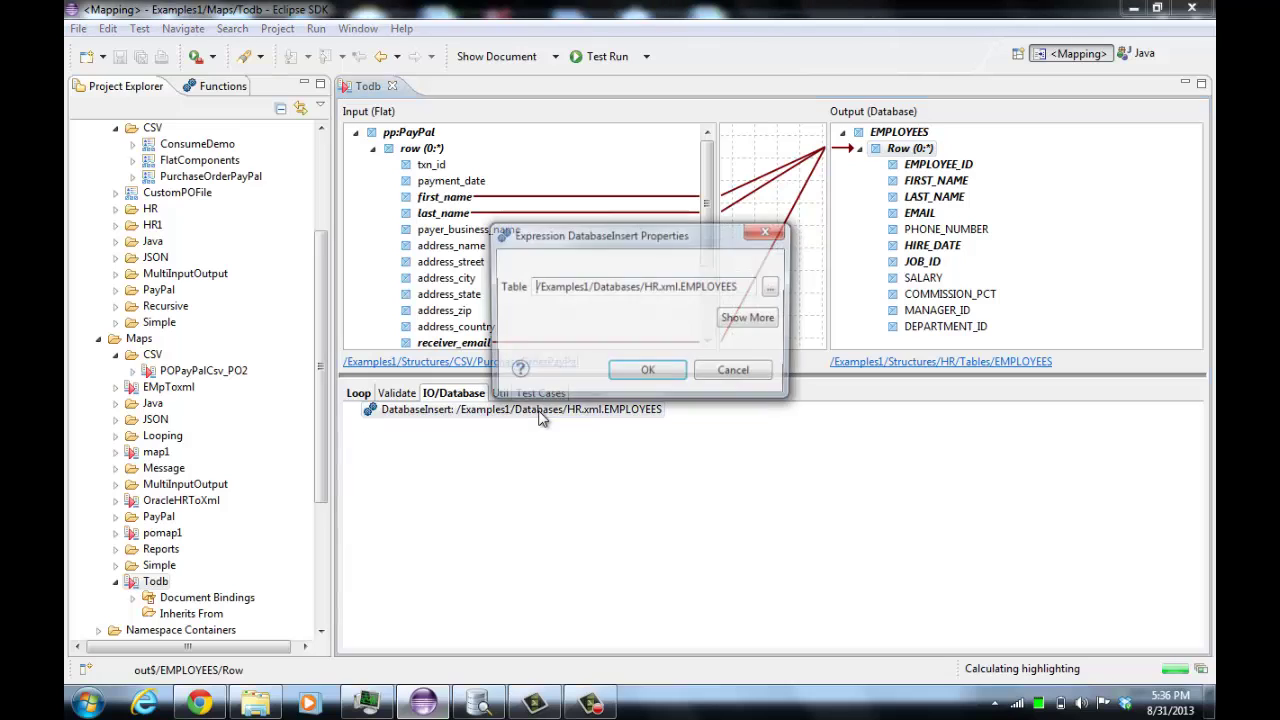
click(774, 289)
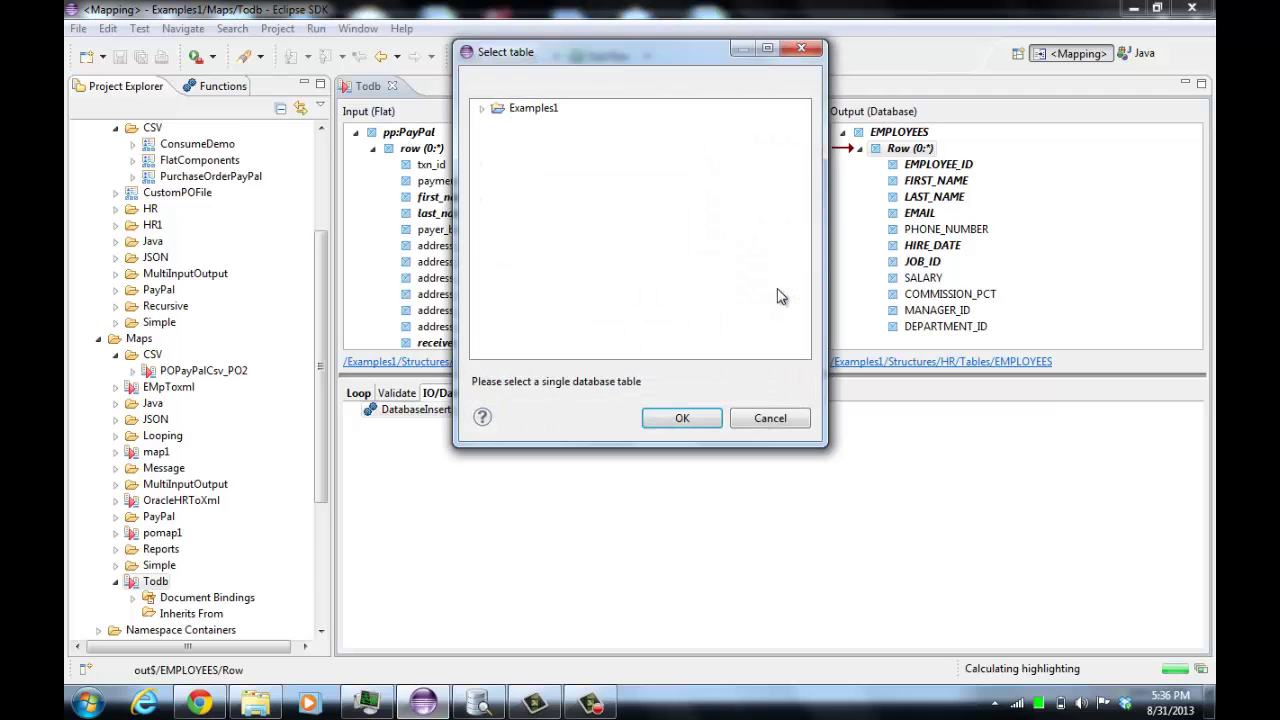
click(482, 110)
click(499, 142)
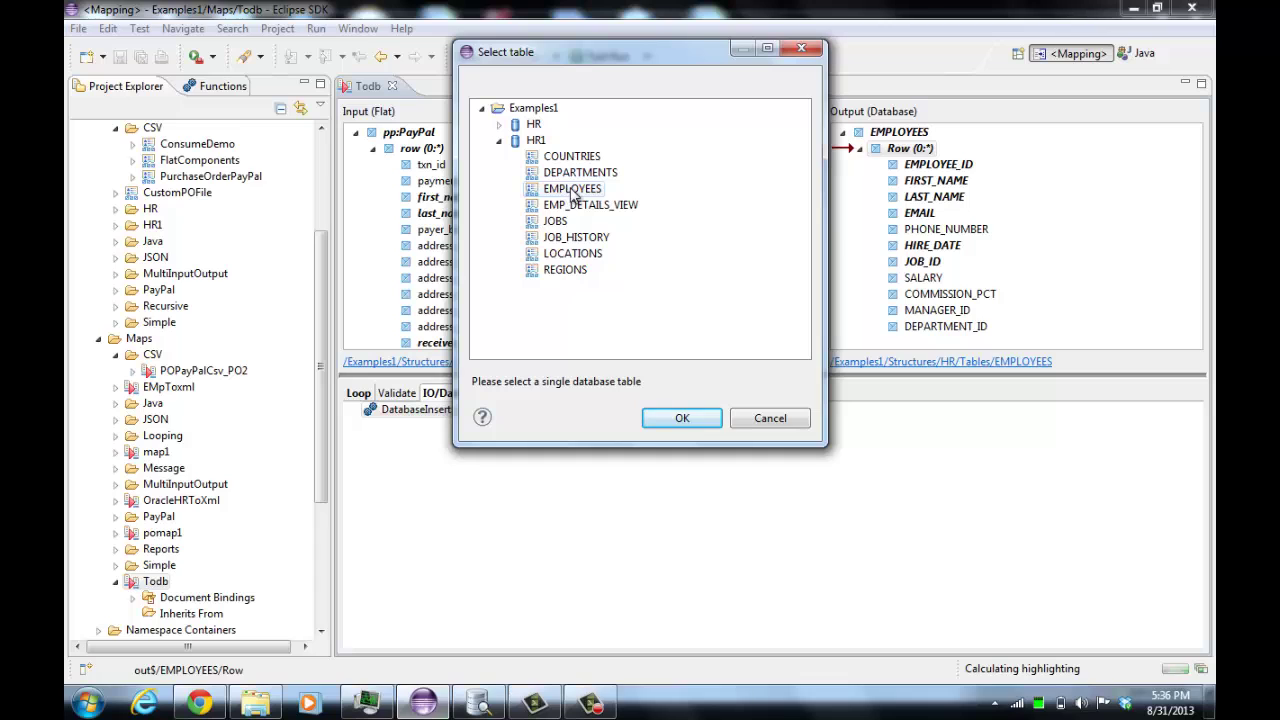
click(499, 124)
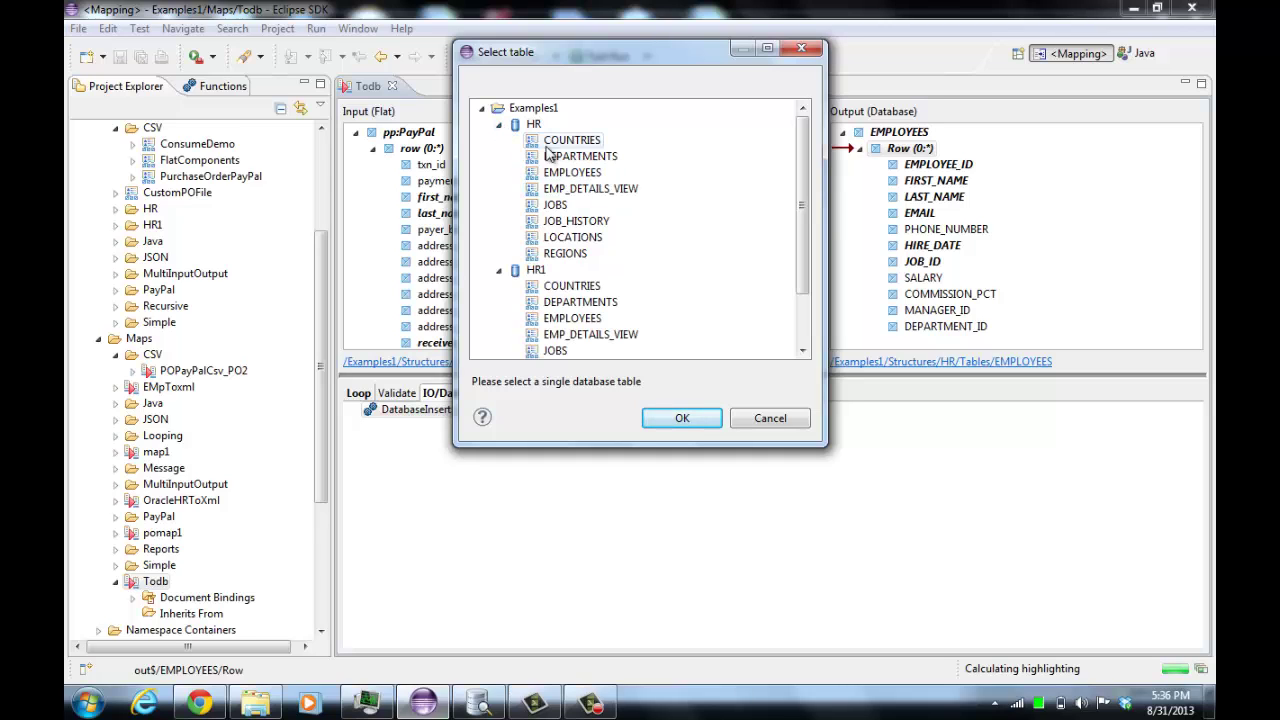
click(575, 173)
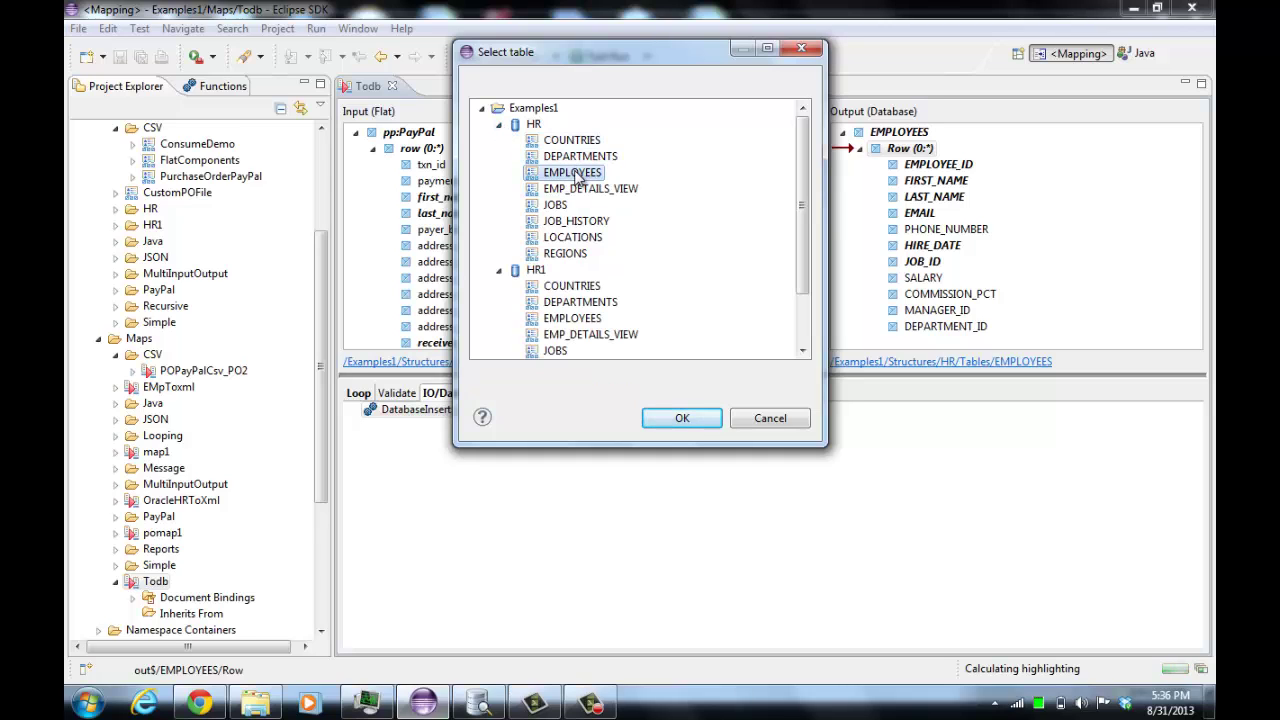
double_click(577, 174)
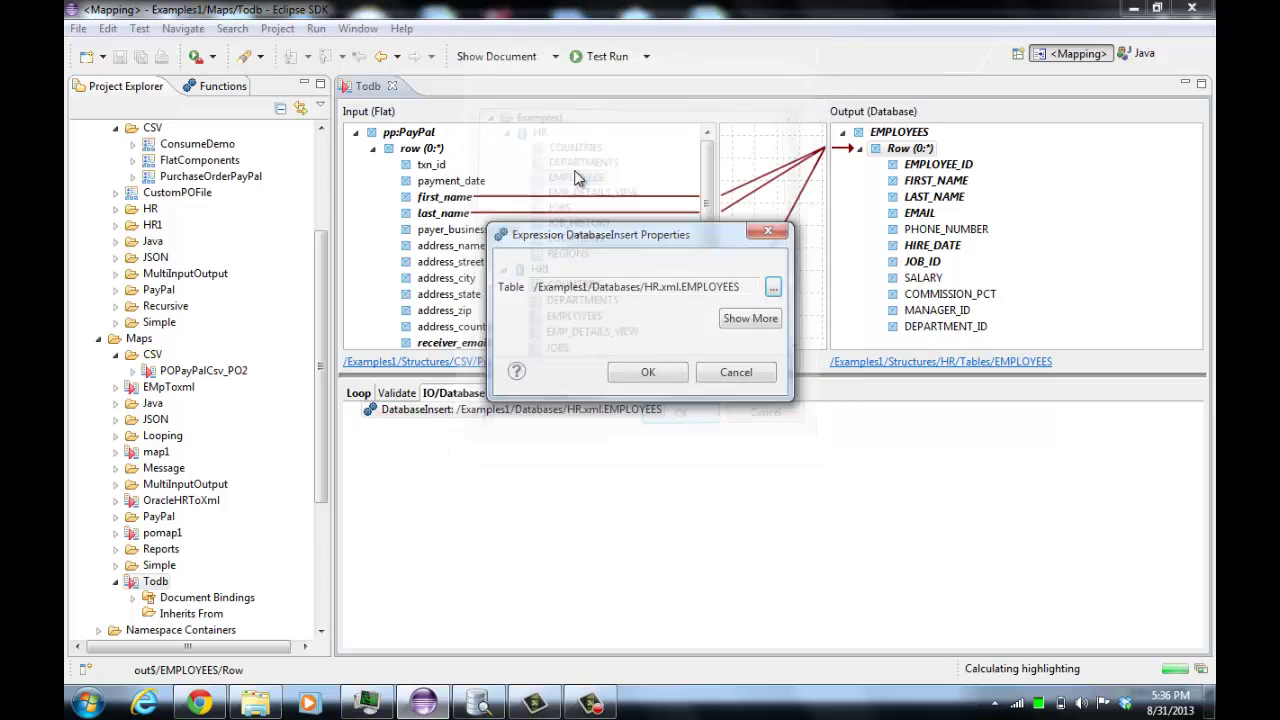
click(659, 370)
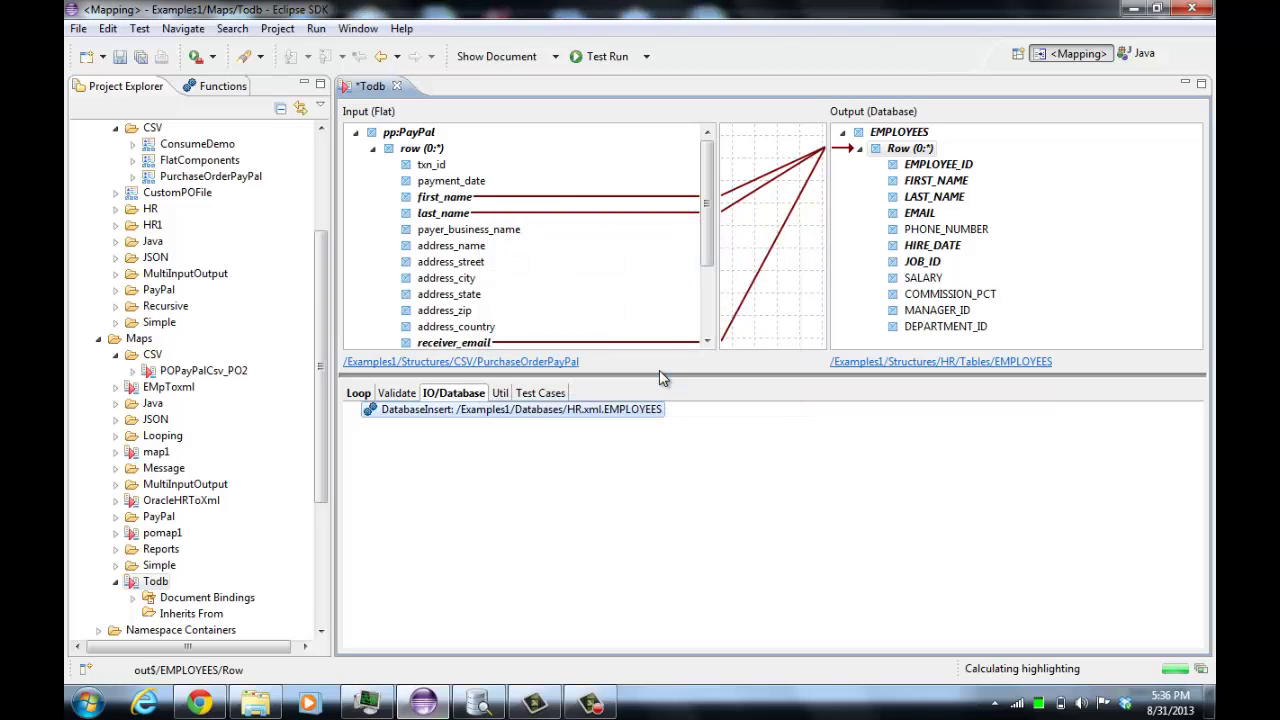
Remove the first_name to FIRST_NAME mapping and test-run the map, producing four EMPLOYEES rows.
click(940, 183)
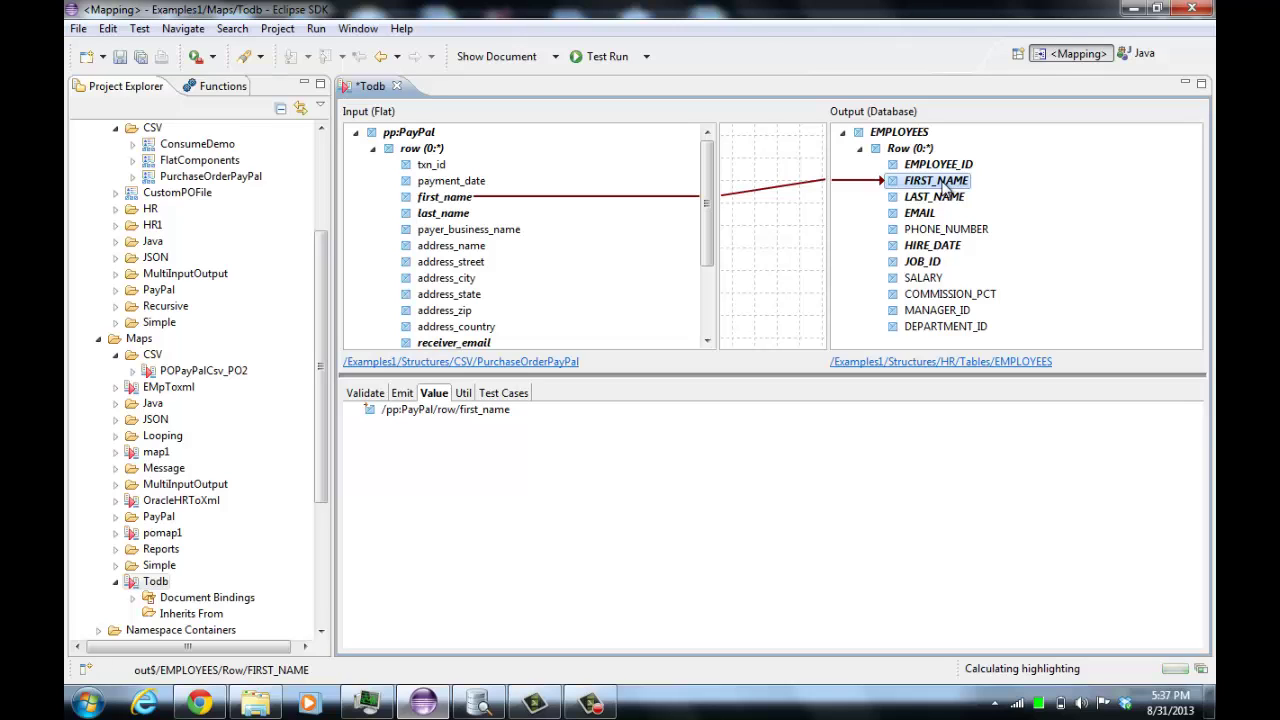
right_click(942, 184)
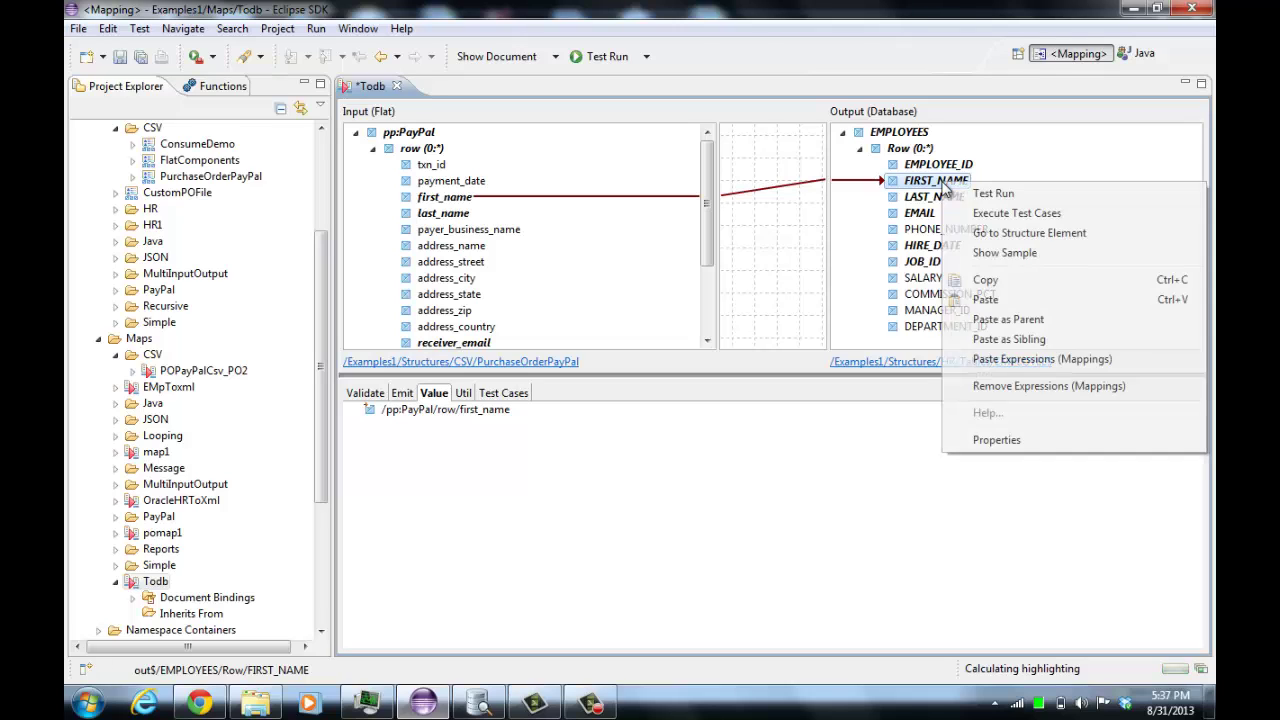
click(1090, 385)
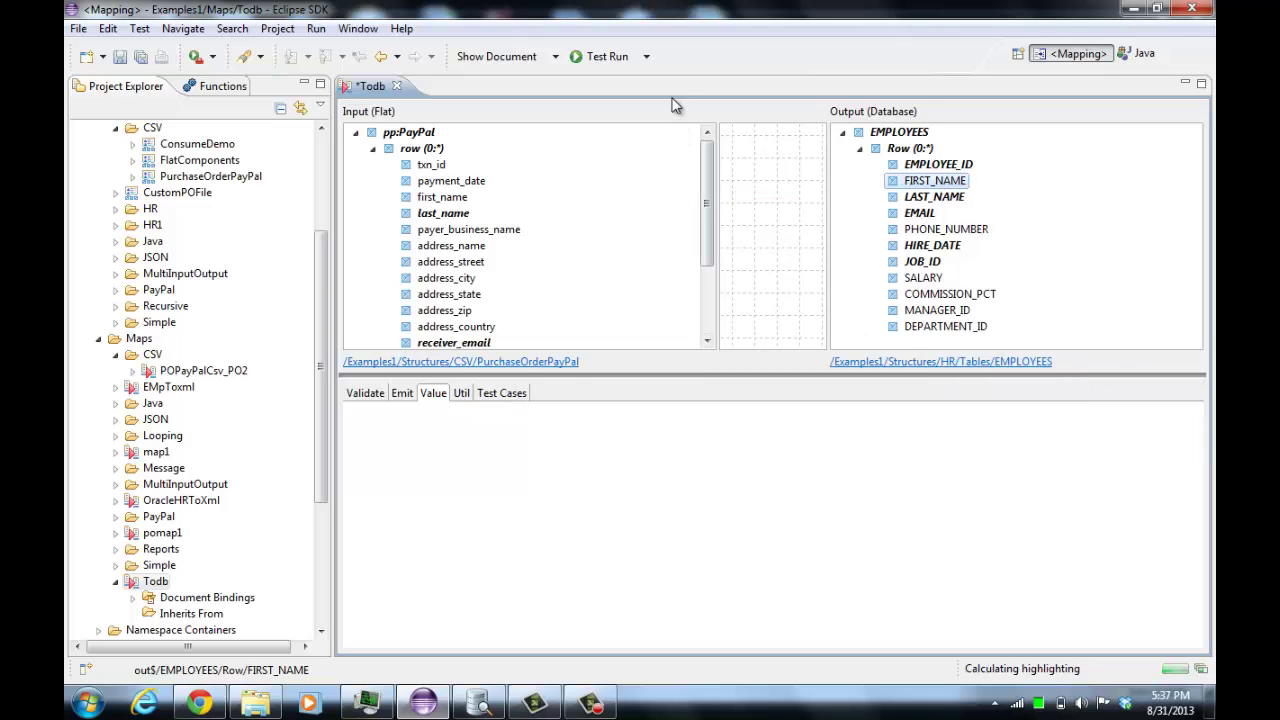
click(608, 57)
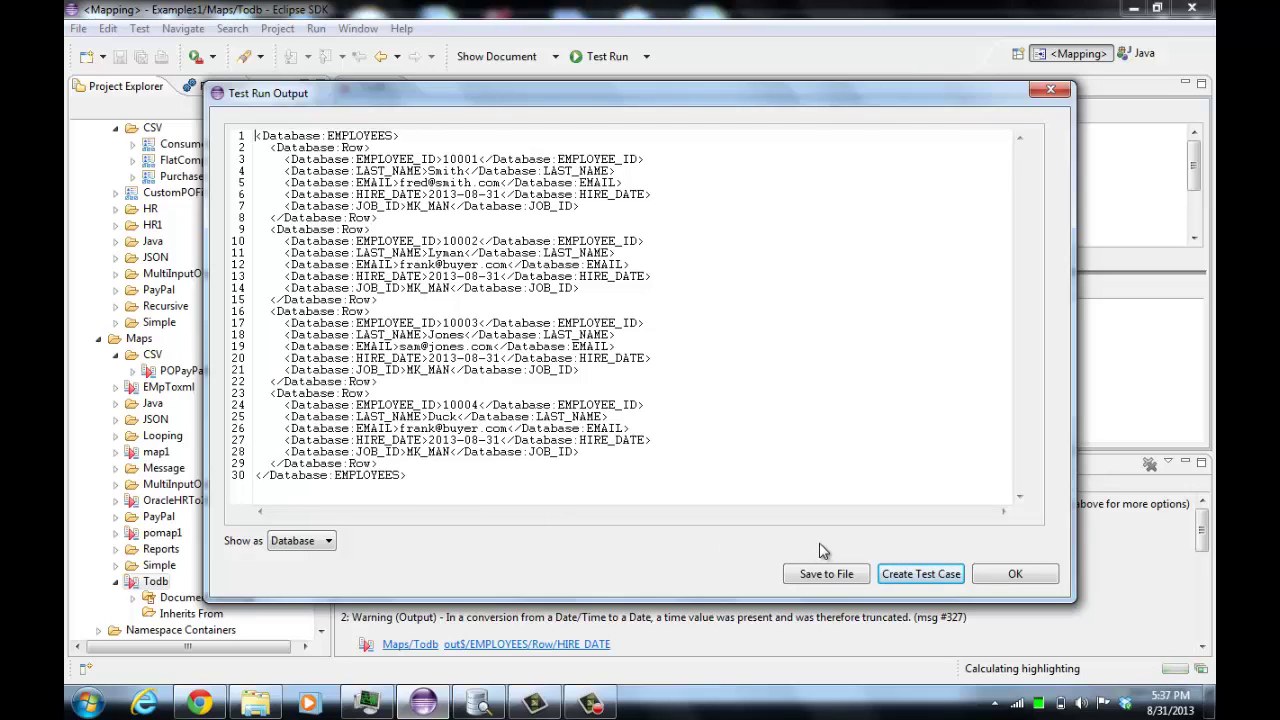
Close the Test Run Output and select the EMPLOYEES Row (0:*) in the Output tree.
click(1015, 574)
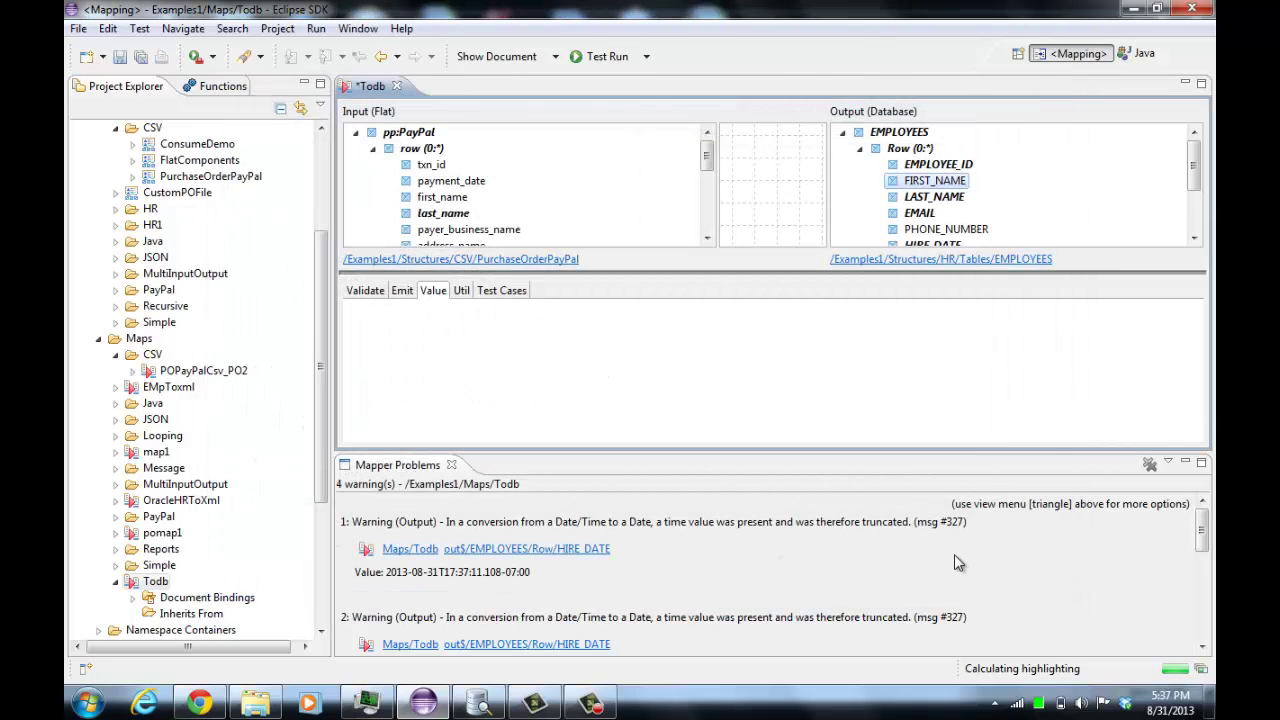
click(910, 150)
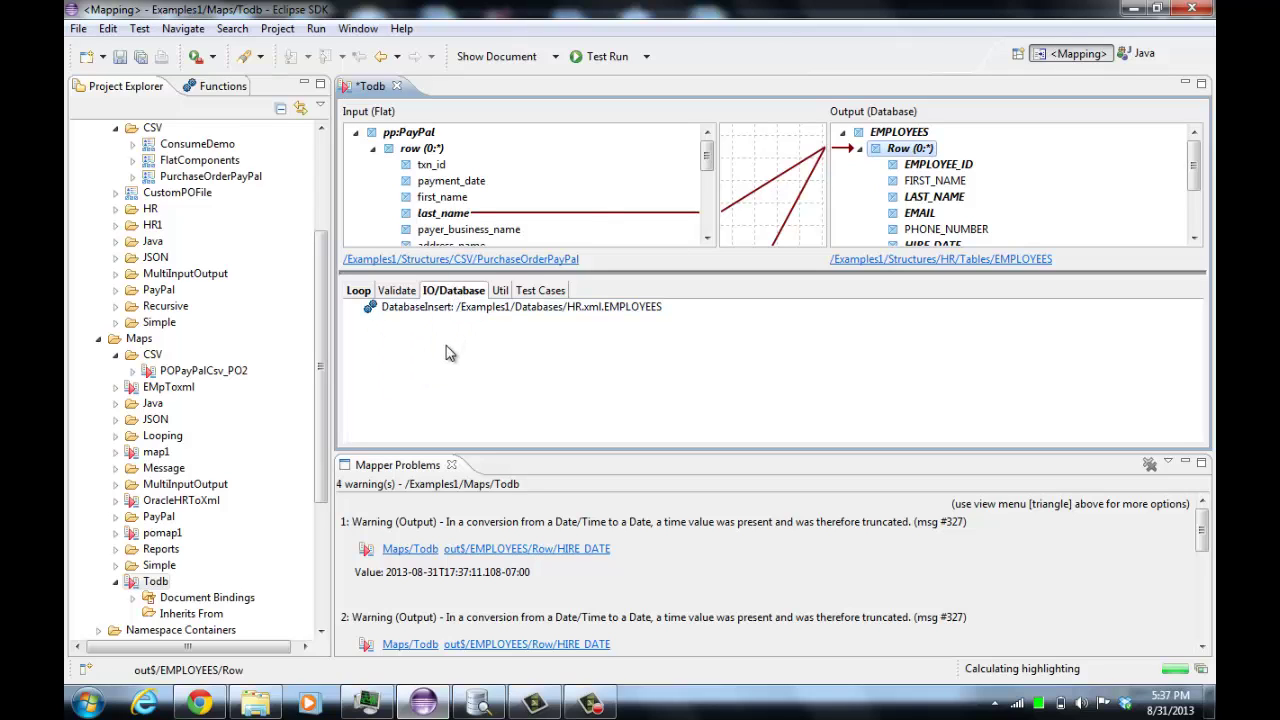
Run Test Run to Database, which fails with HR.EMP_EMAIL_UK unique constraint violations.
click(646, 57)
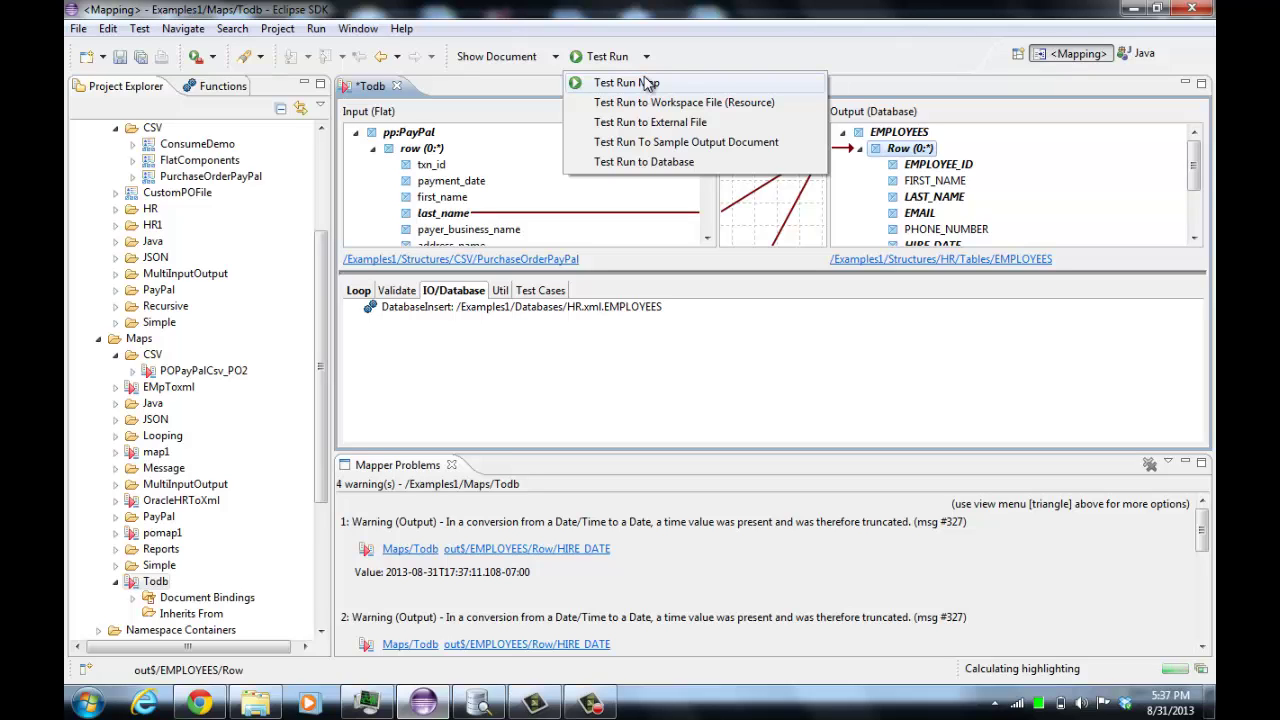
click(705, 56)
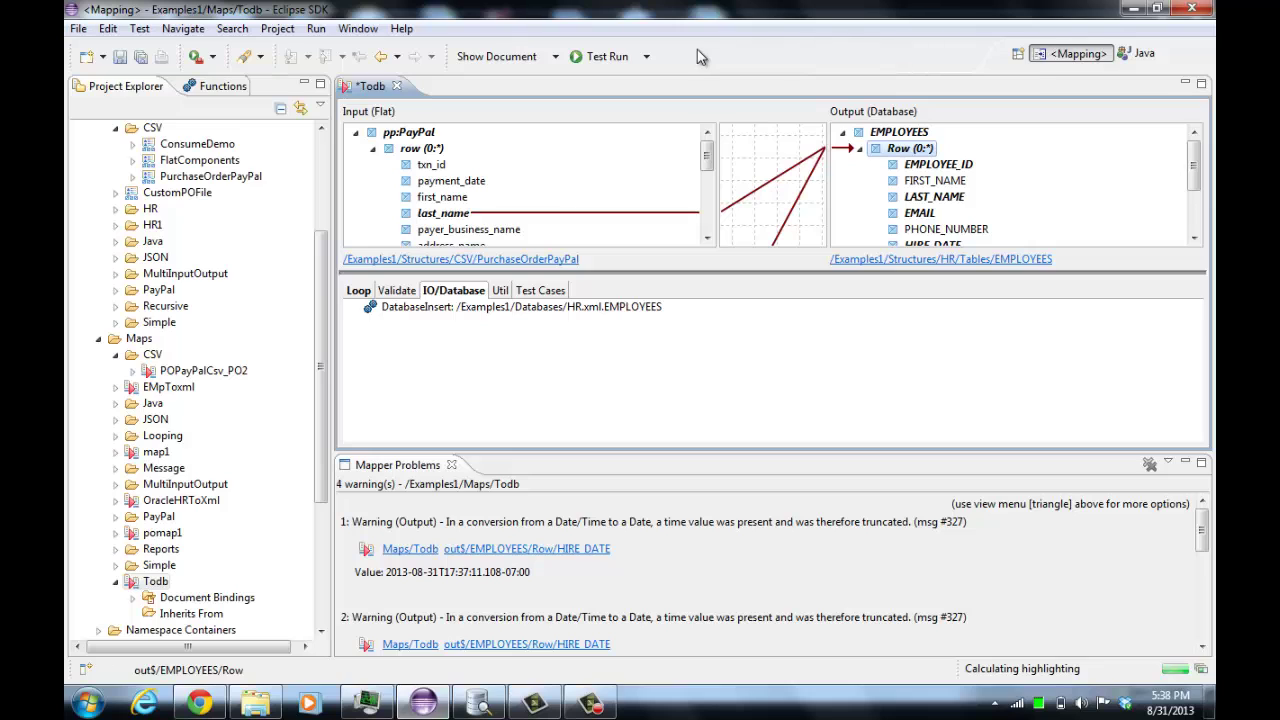
click(646, 56)
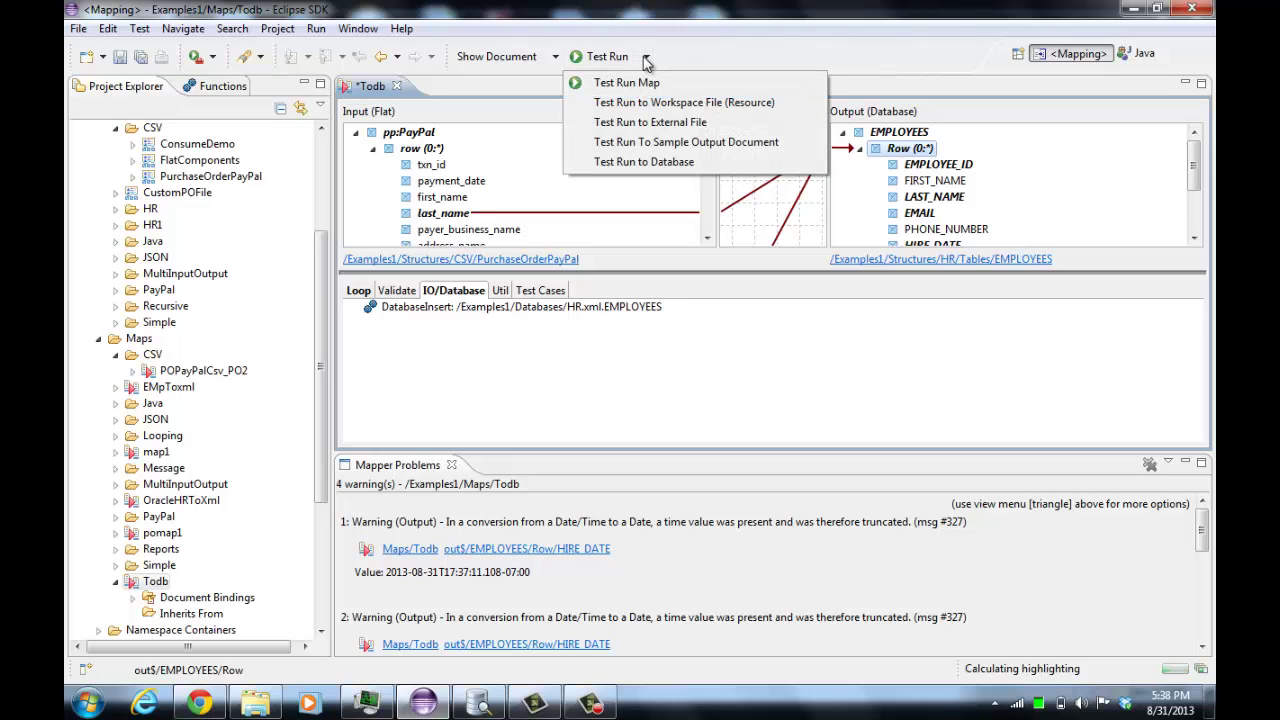
click(669, 166)
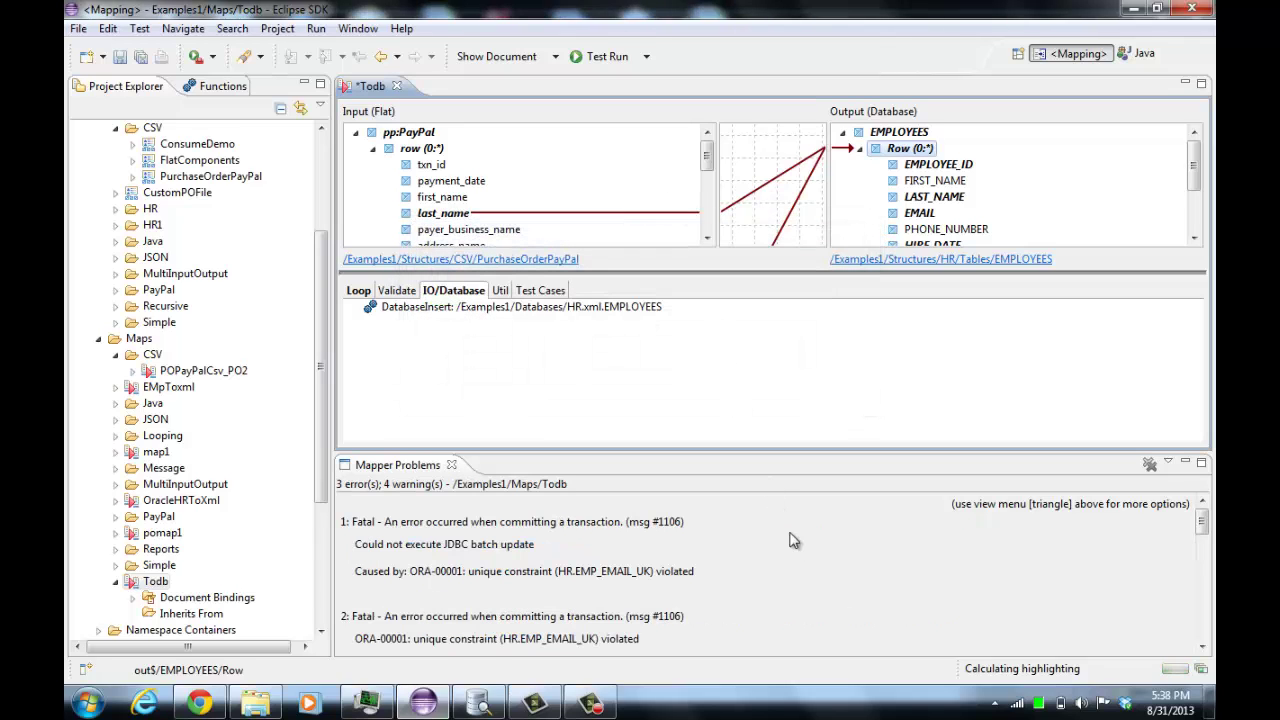
Scroll through the unique-constraint errors in Mapper Problems, then close that view.
scroll(810, 555, down, 2)
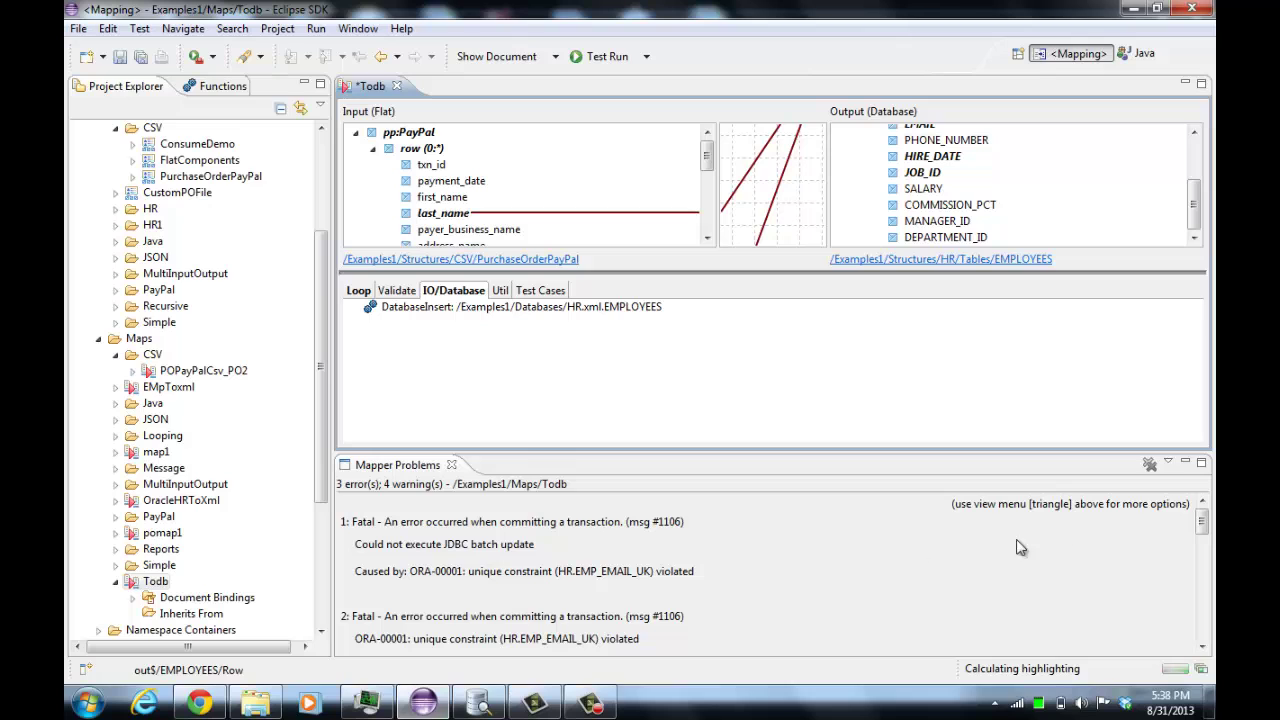
drag(1203, 525, 1203, 539)
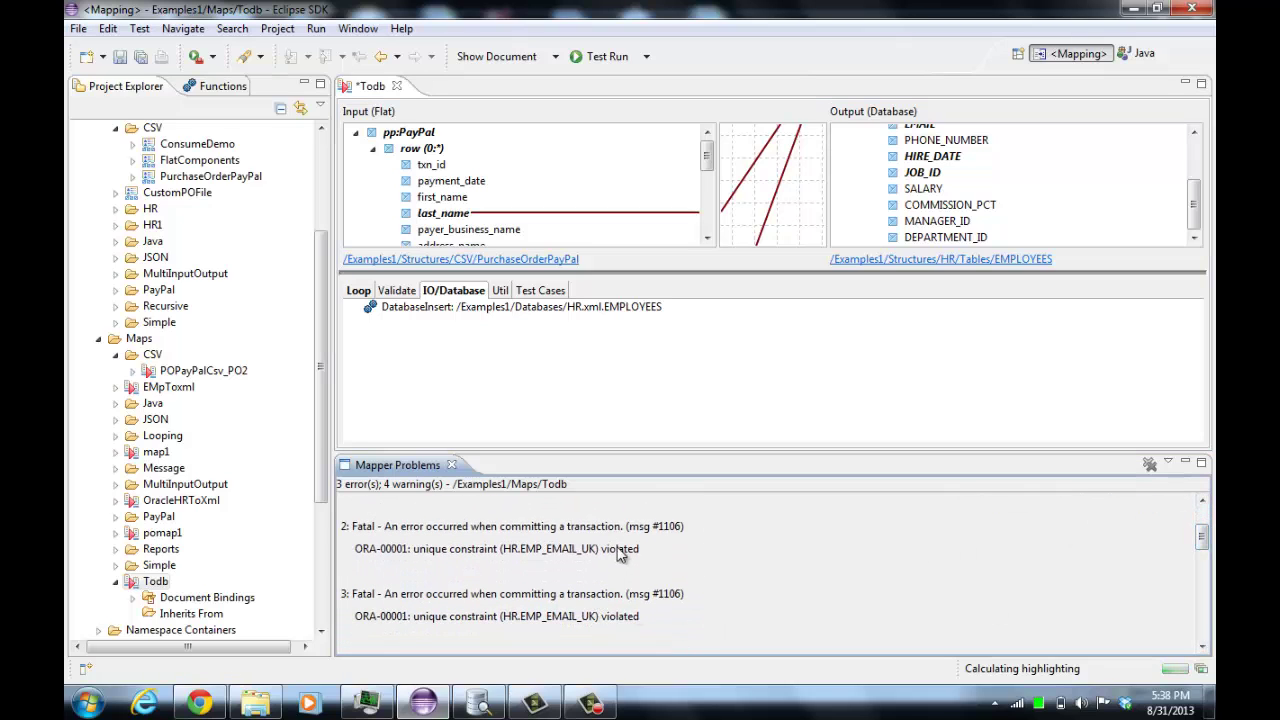
drag(1202, 538, 1172, 510)
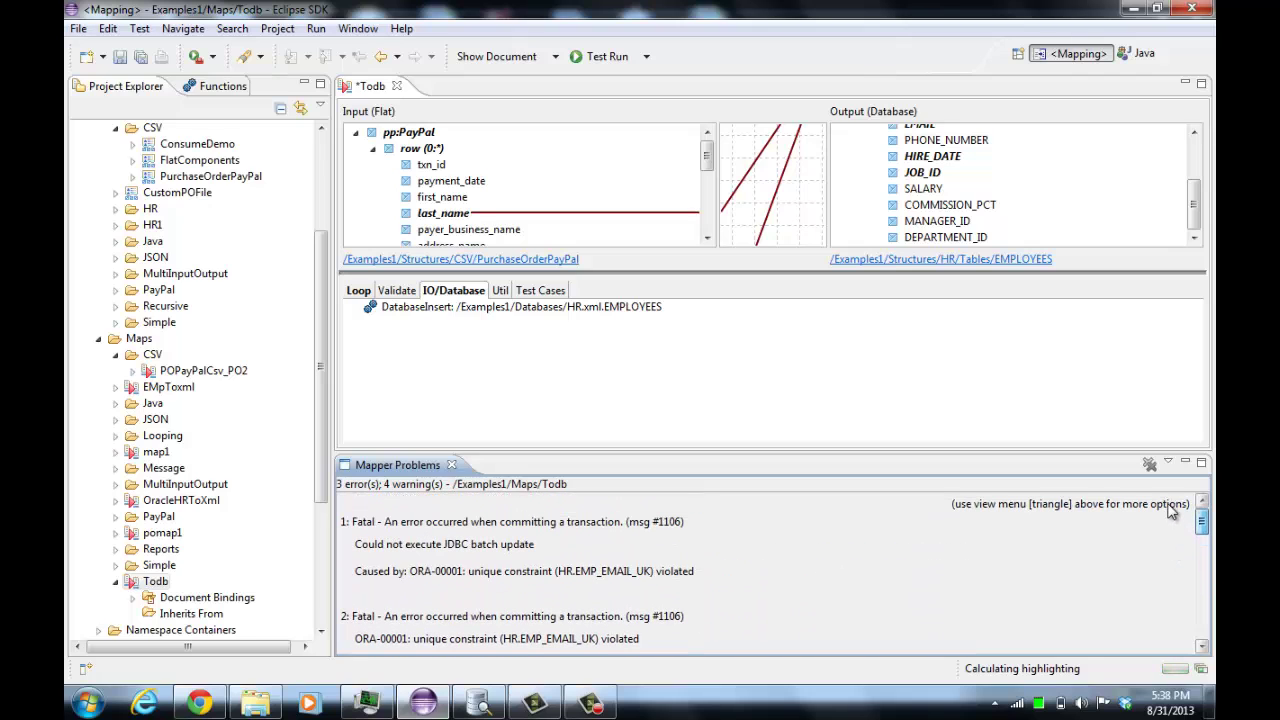
scroll(1180, 540, down, 3)
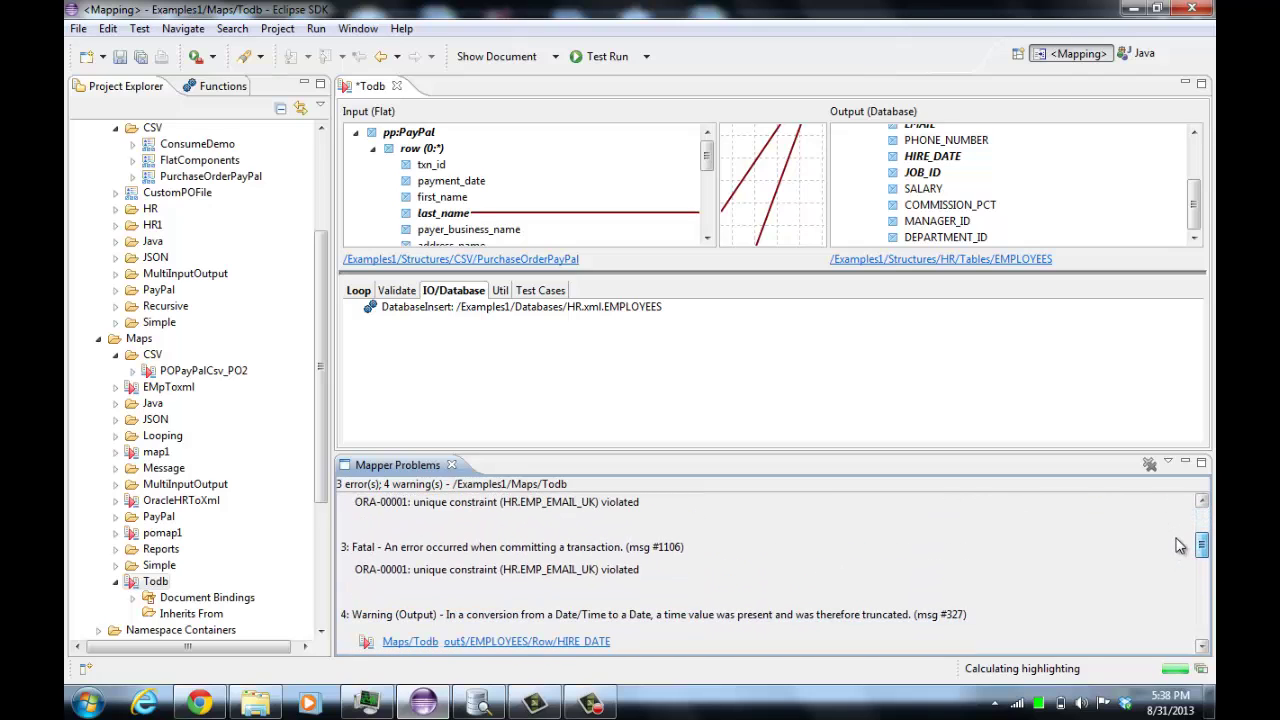
scroll(1178, 542, up, 3)
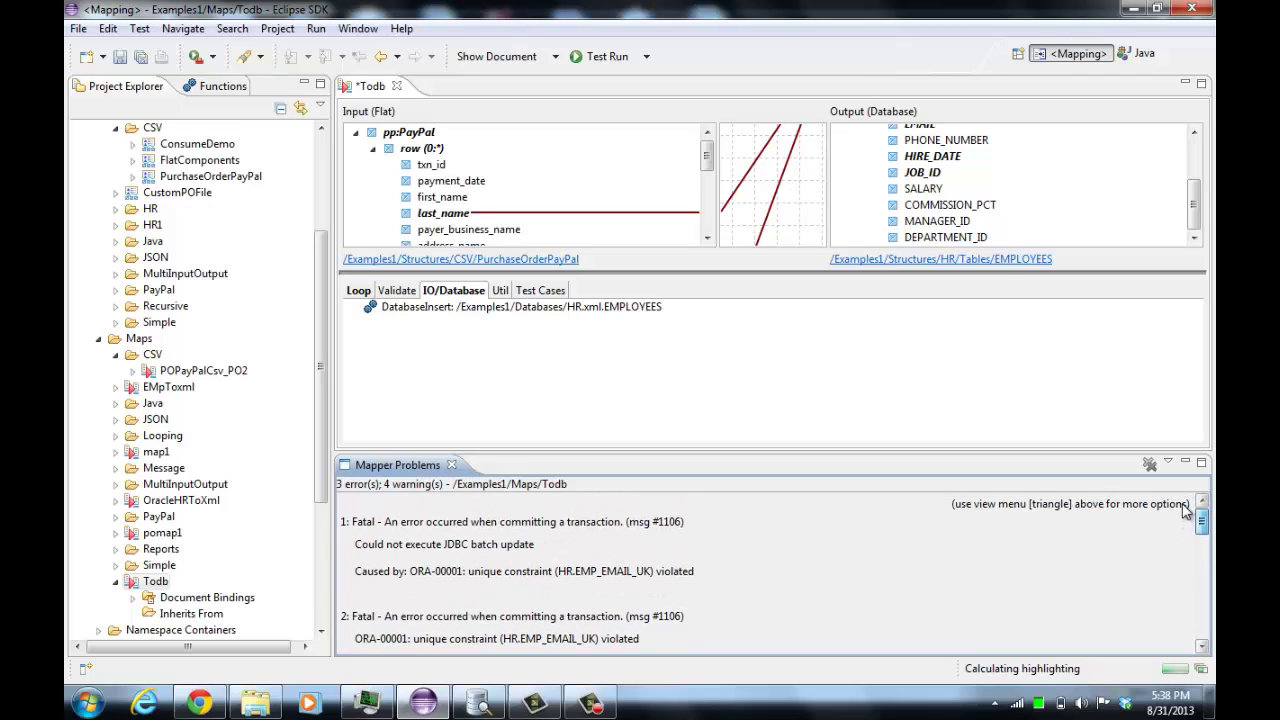
click(451, 465)
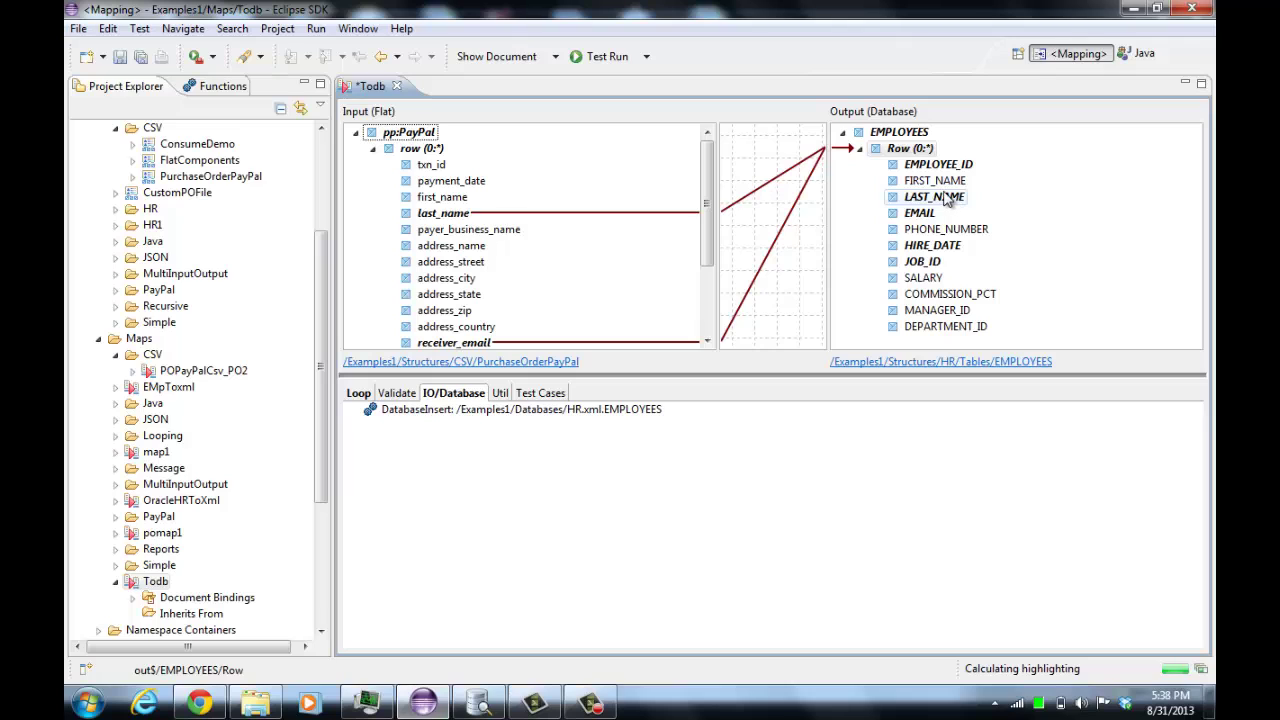
Remove the last_name to LAST_NAME mapping and run Test Run to Database again.
right_click(948, 198)
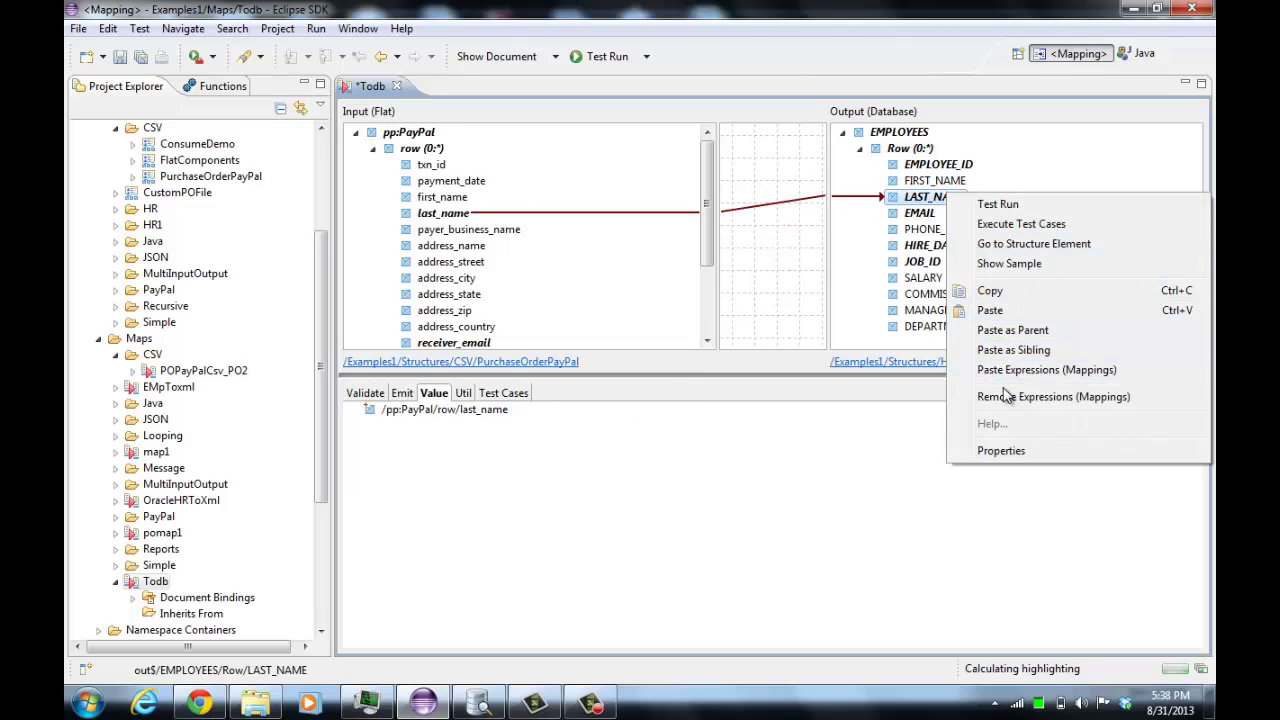
click(1005, 396)
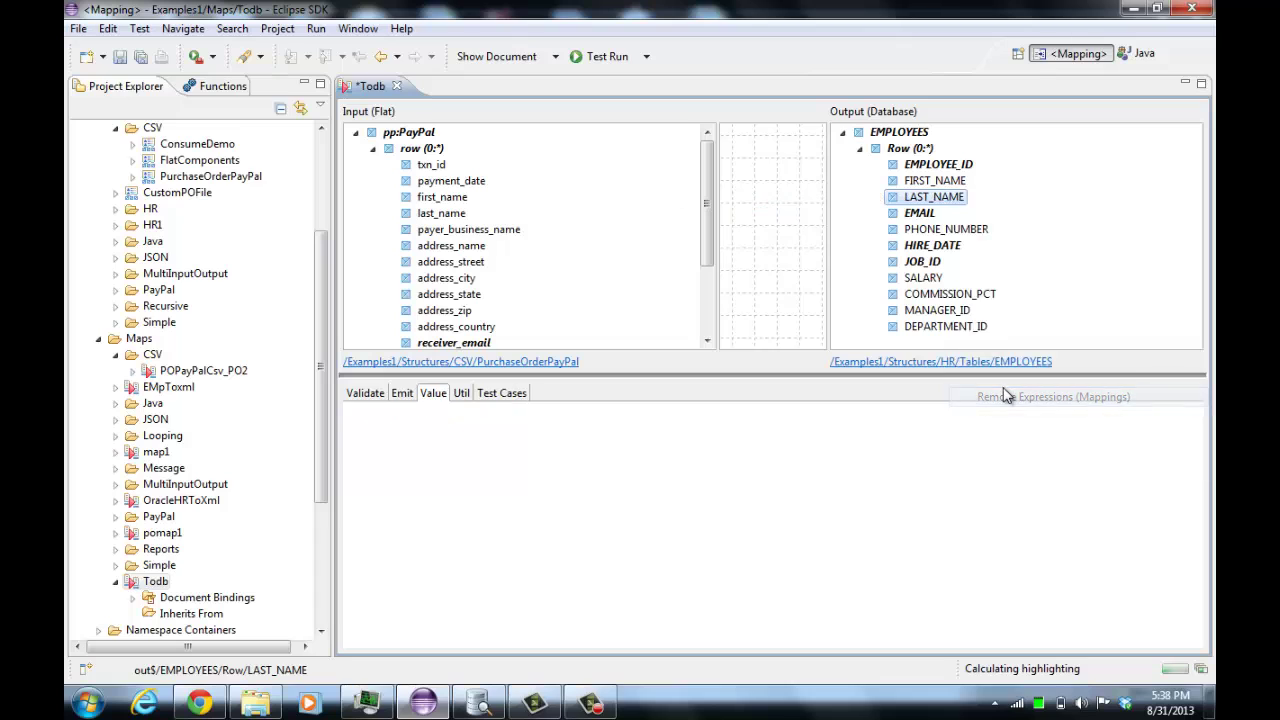
click(647, 57)
click(663, 162)
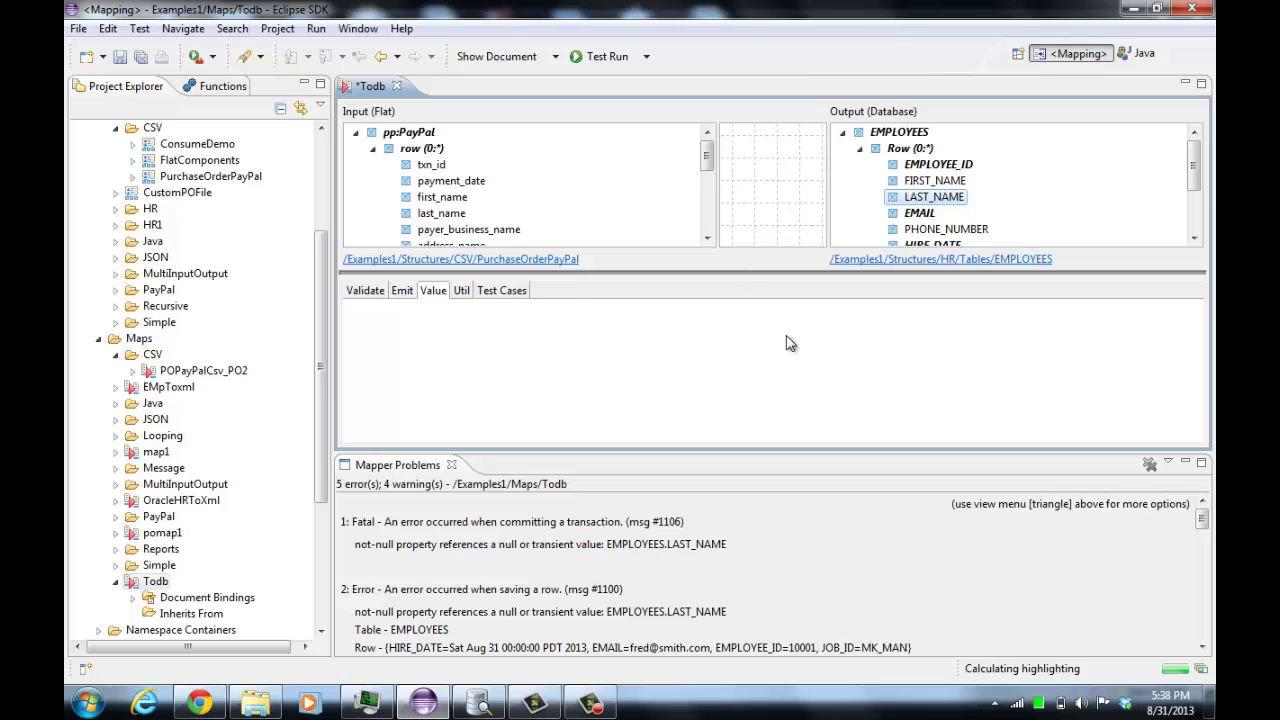
Scroll through Mapper Problems listing LAST_NAME null errors and HIRE_DATE truncation warnings.
click(829, 539)
scroll(848, 568, down, 1)
scroll(848, 568, down, 2)
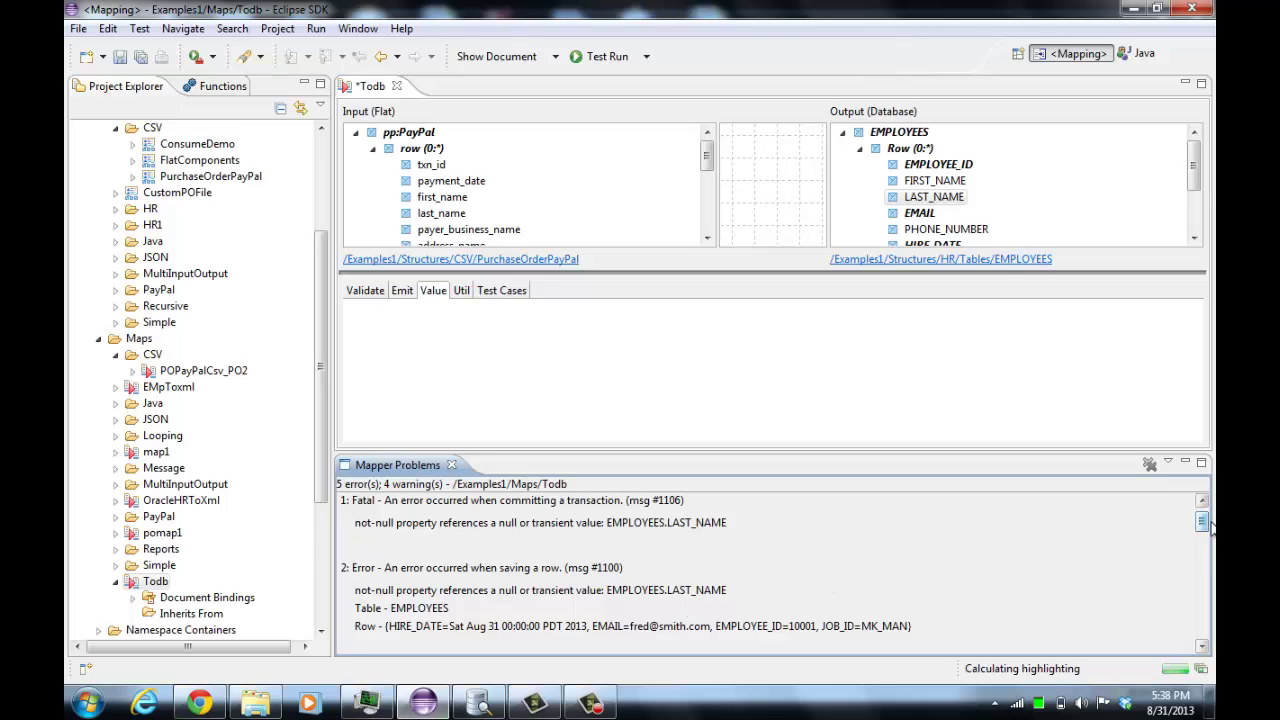
drag(1203, 523, 1208, 567)
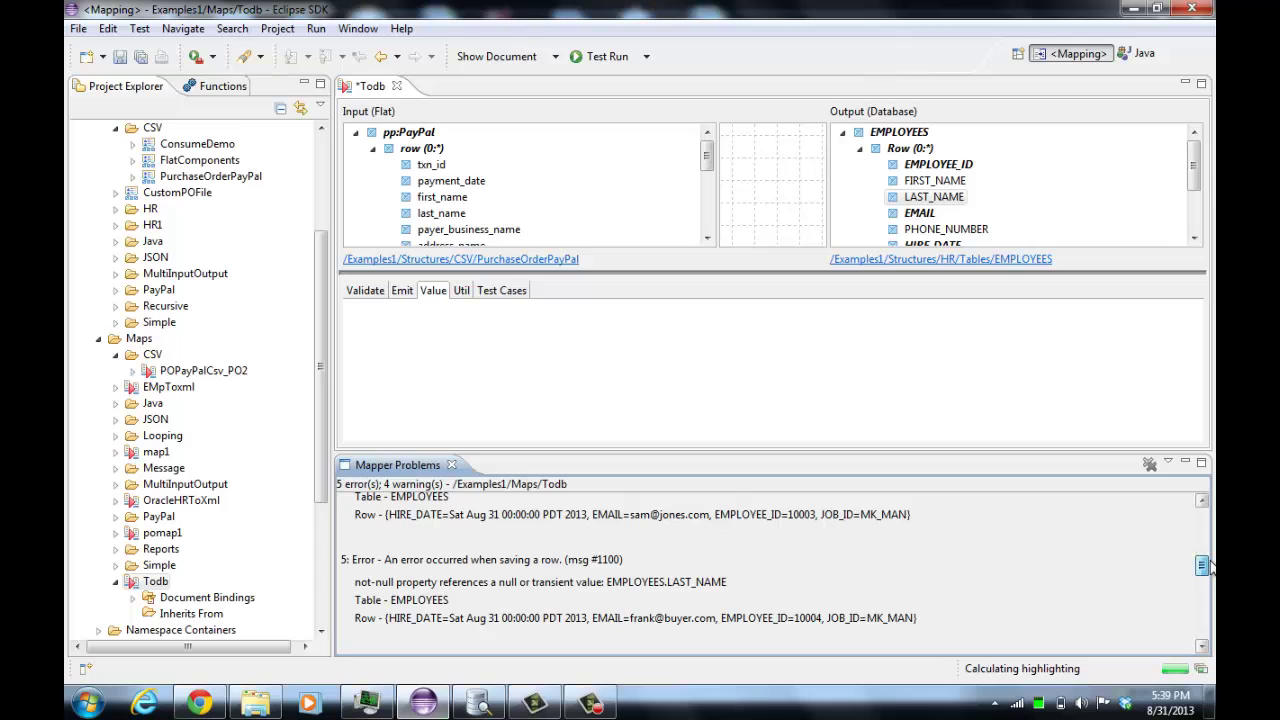
drag(1208, 567, 1211, 579)
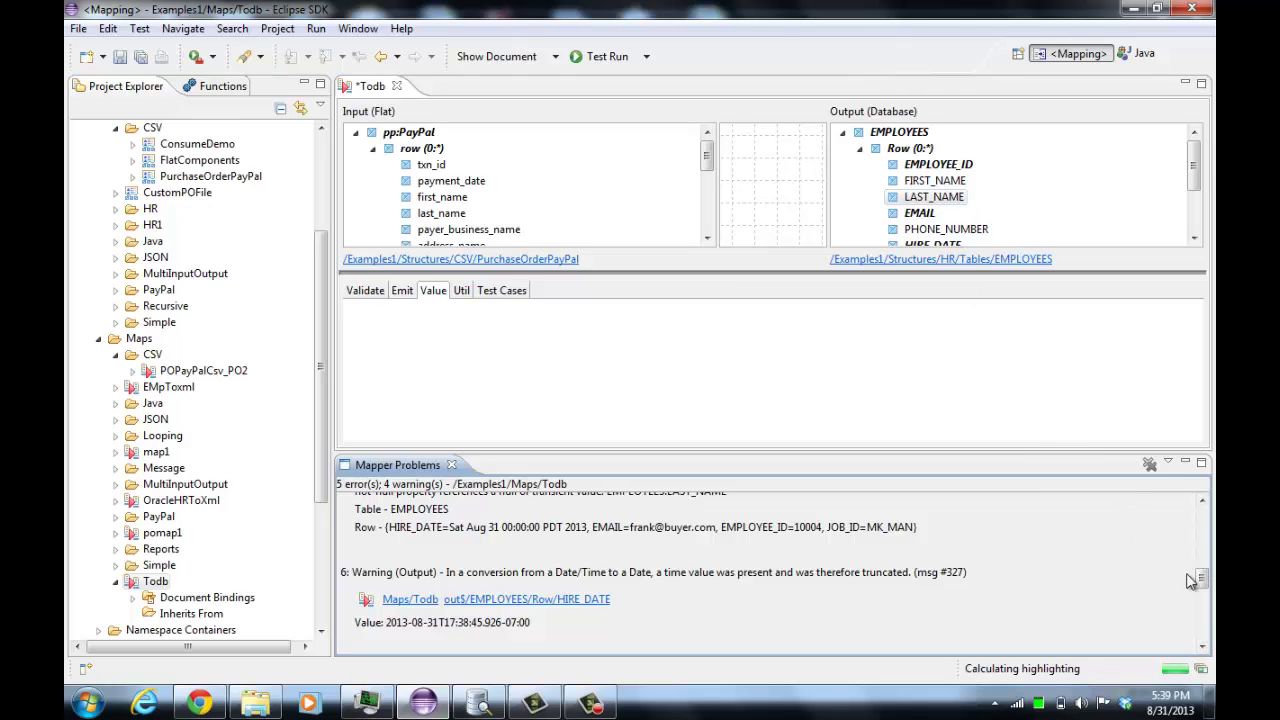
drag(1192, 170, 1192, 186)
Check HIRE_DATE's value, remap first_name→FIRST_NAME and last_name→LAST_NAME, then switch to DbVisualizer.
click(932, 206)
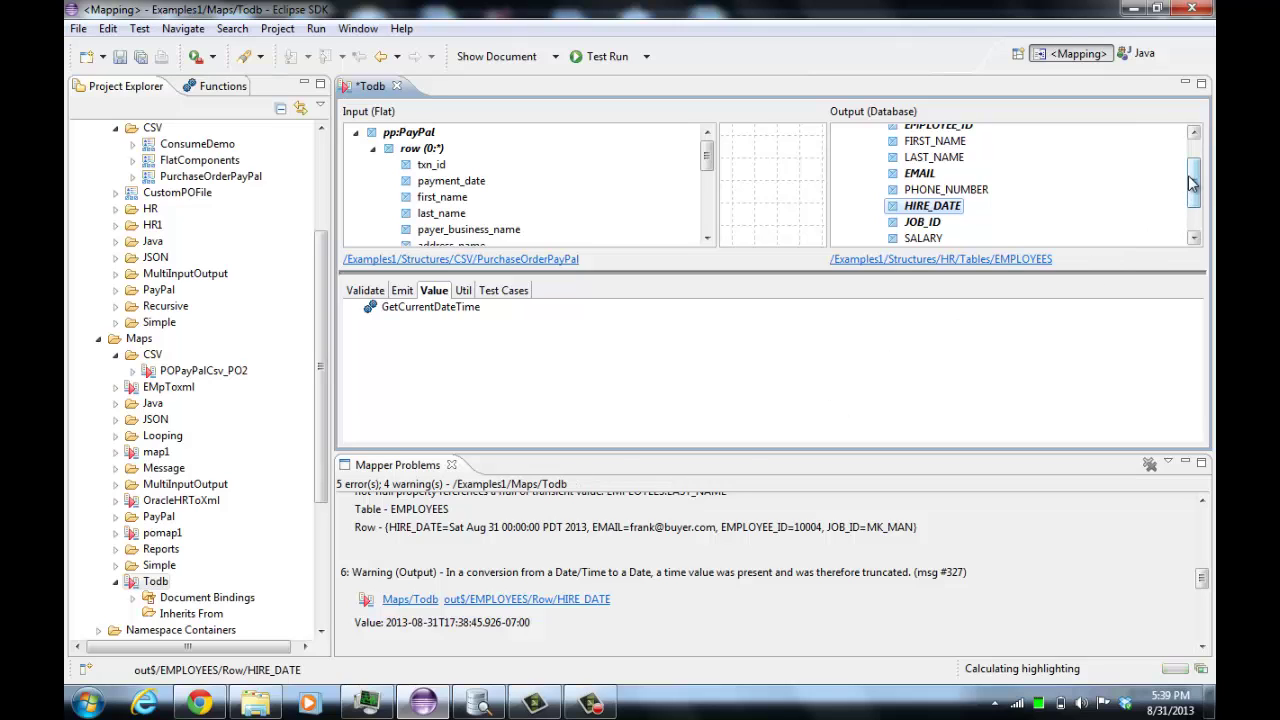
drag(1190, 182, 1190, 162)
drag(531, 195, 910, 182)
drag(472, 216, 935, 200)
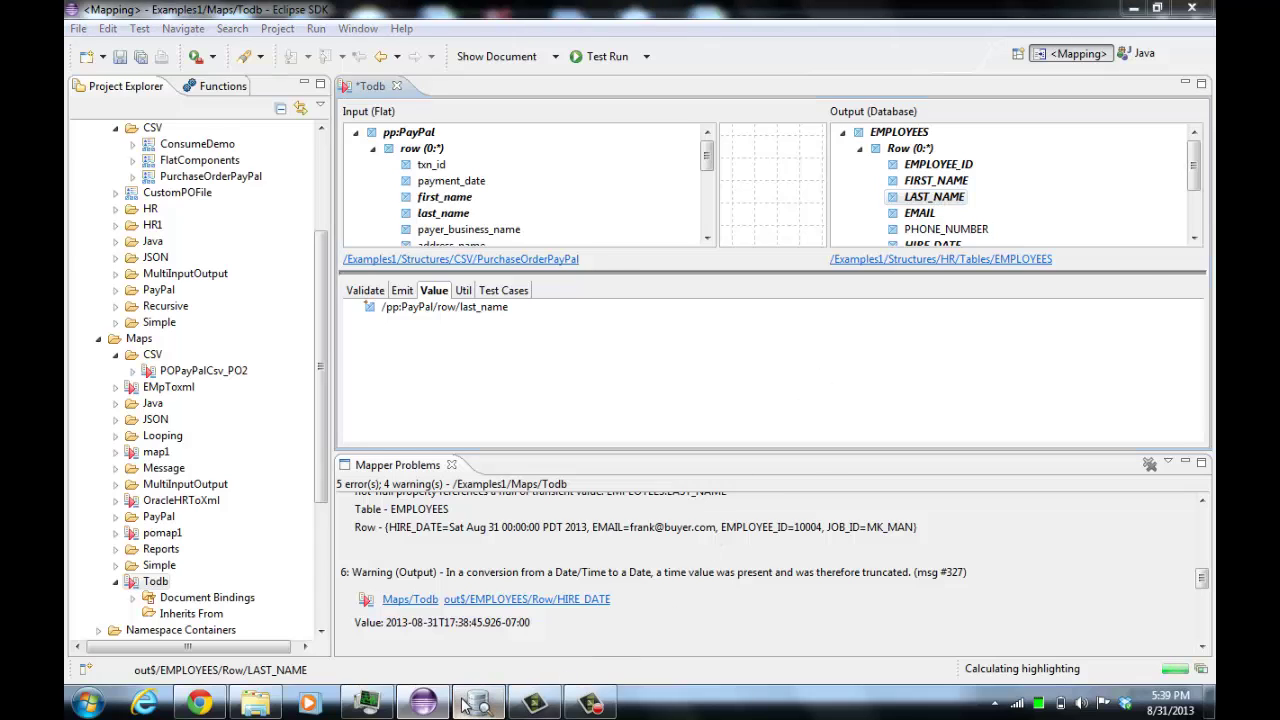
click(470, 704)
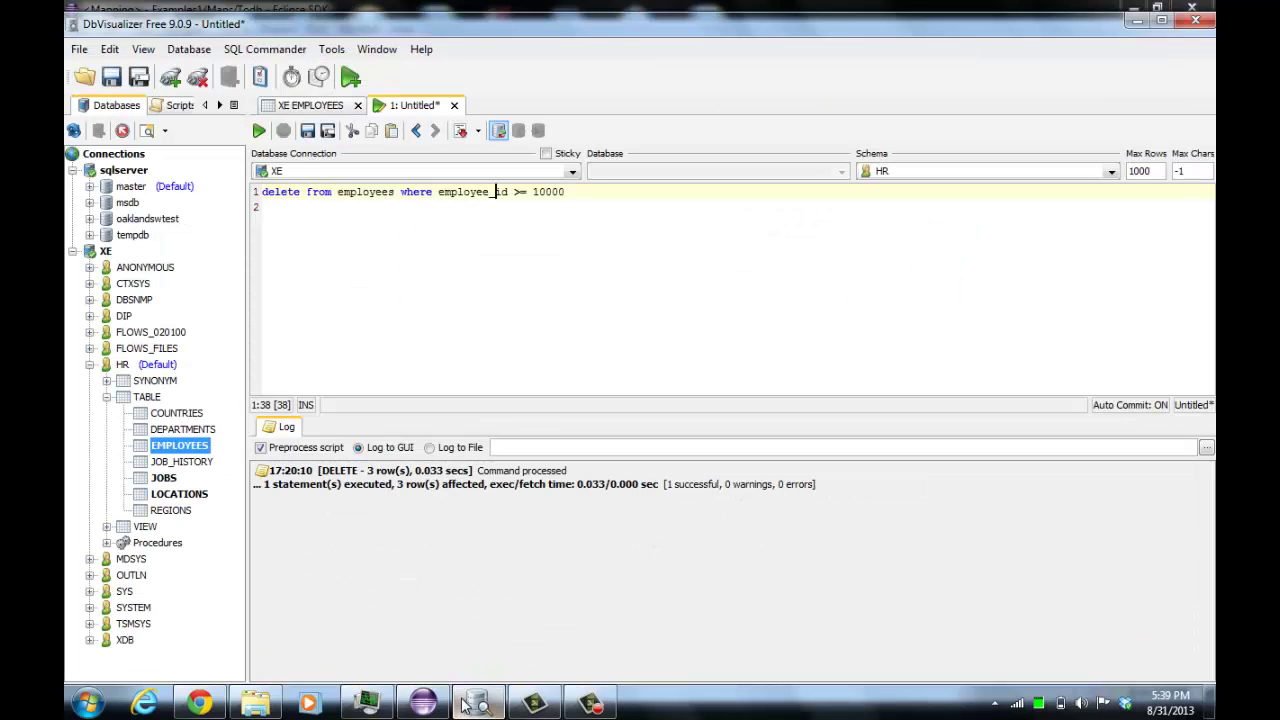
Reload the XE EMPLOYEES table data in DbVisualizer and scroll through its rows.
click(314, 106)
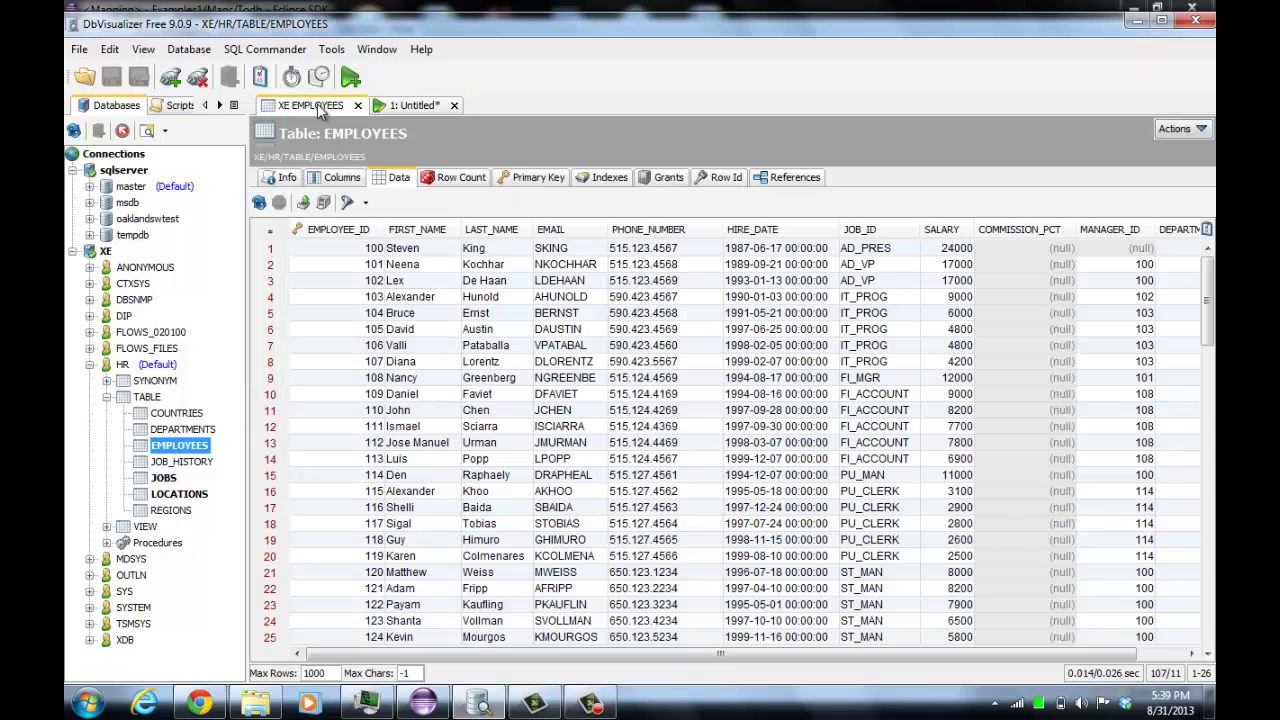
right_click(330, 246)
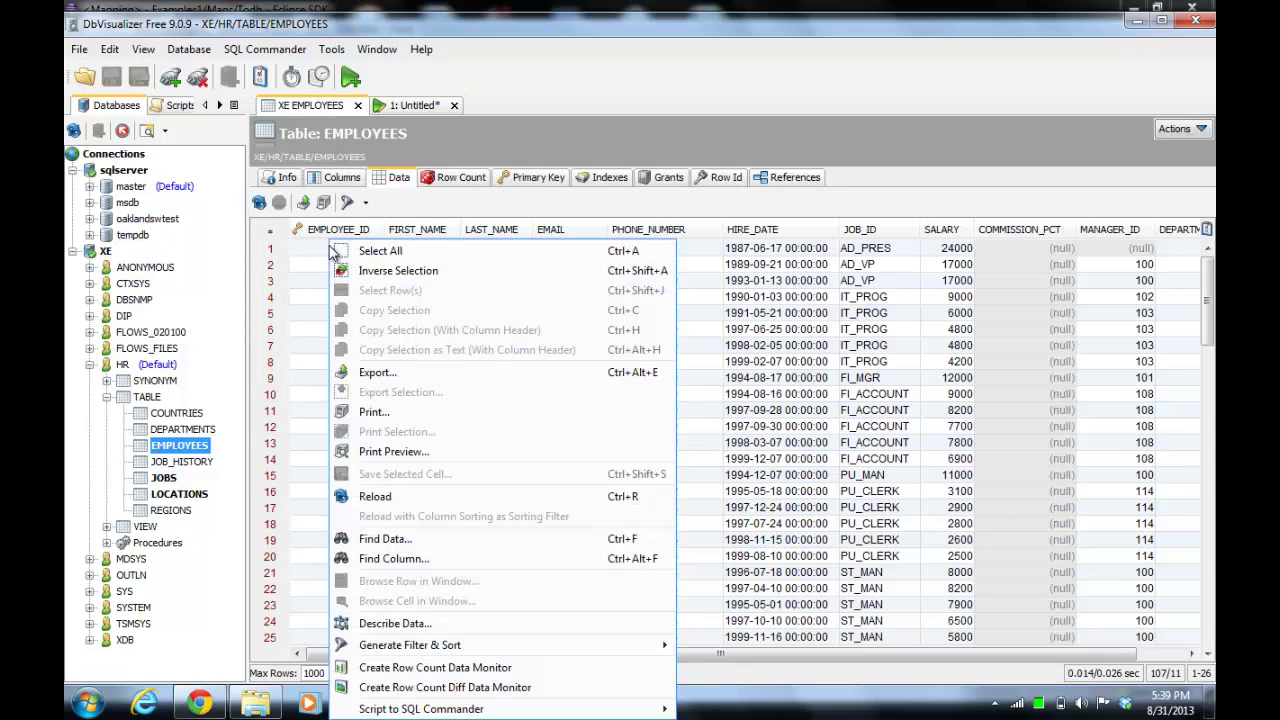
click(382, 494)
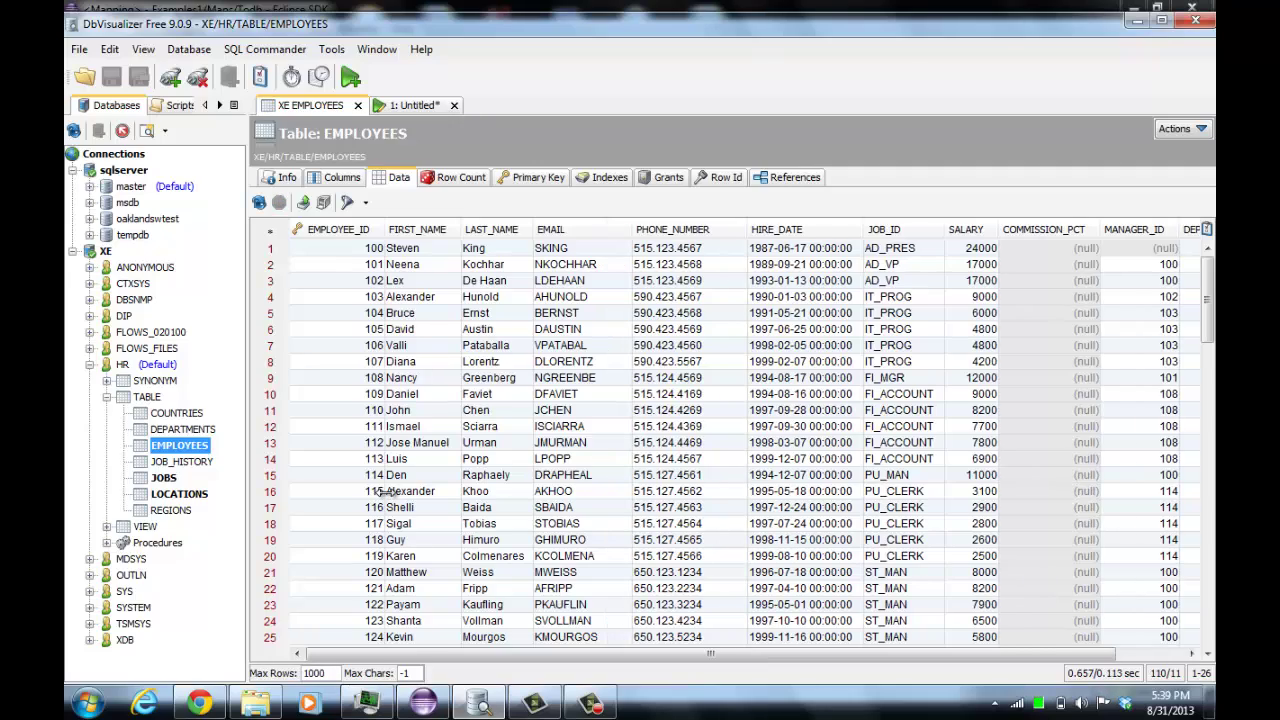
drag(1206, 296, 1152, 600)
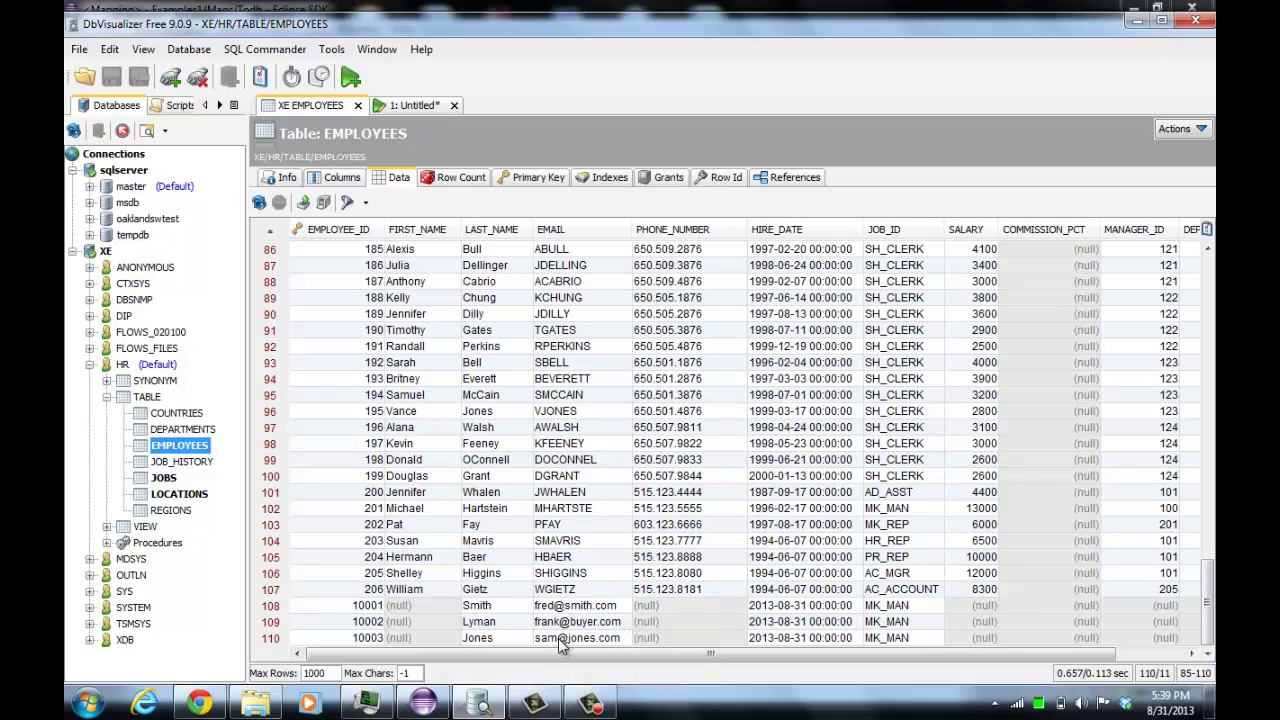
Run the delete of employees with IDs ≥ 10000, reload to confirm 107 rows, and return to Eclipse.
click(413, 106)
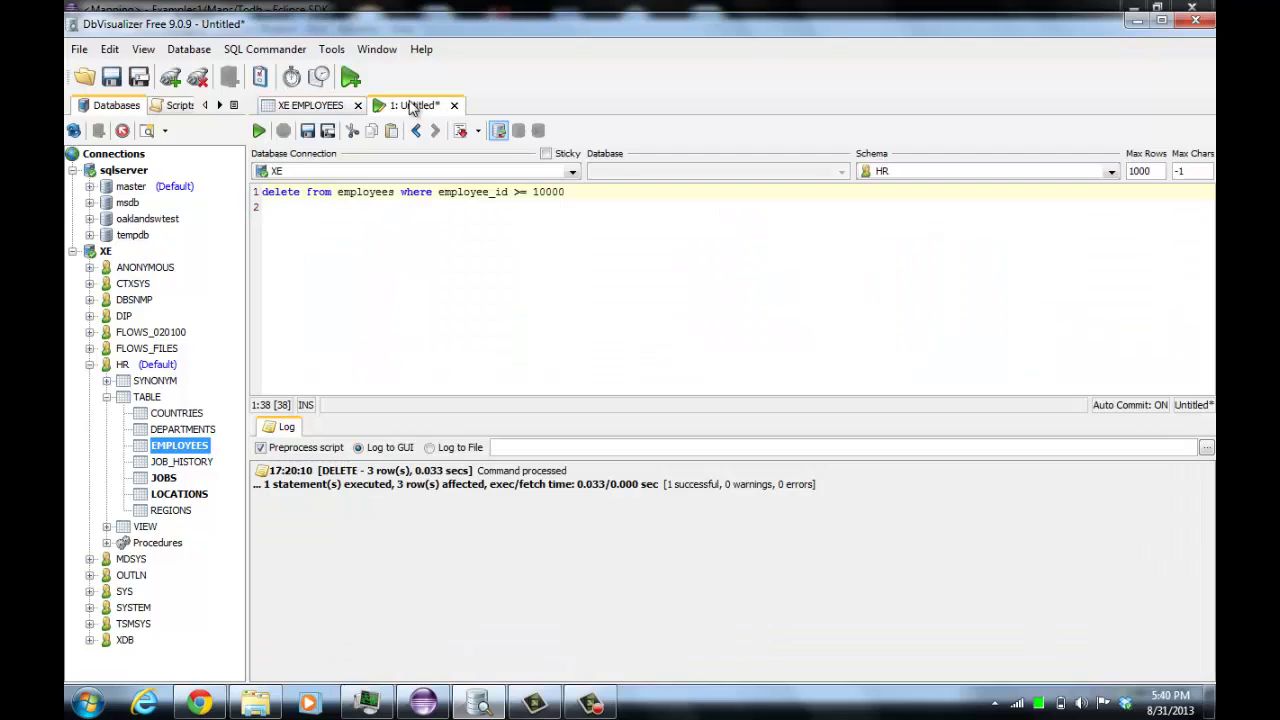
click(258, 131)
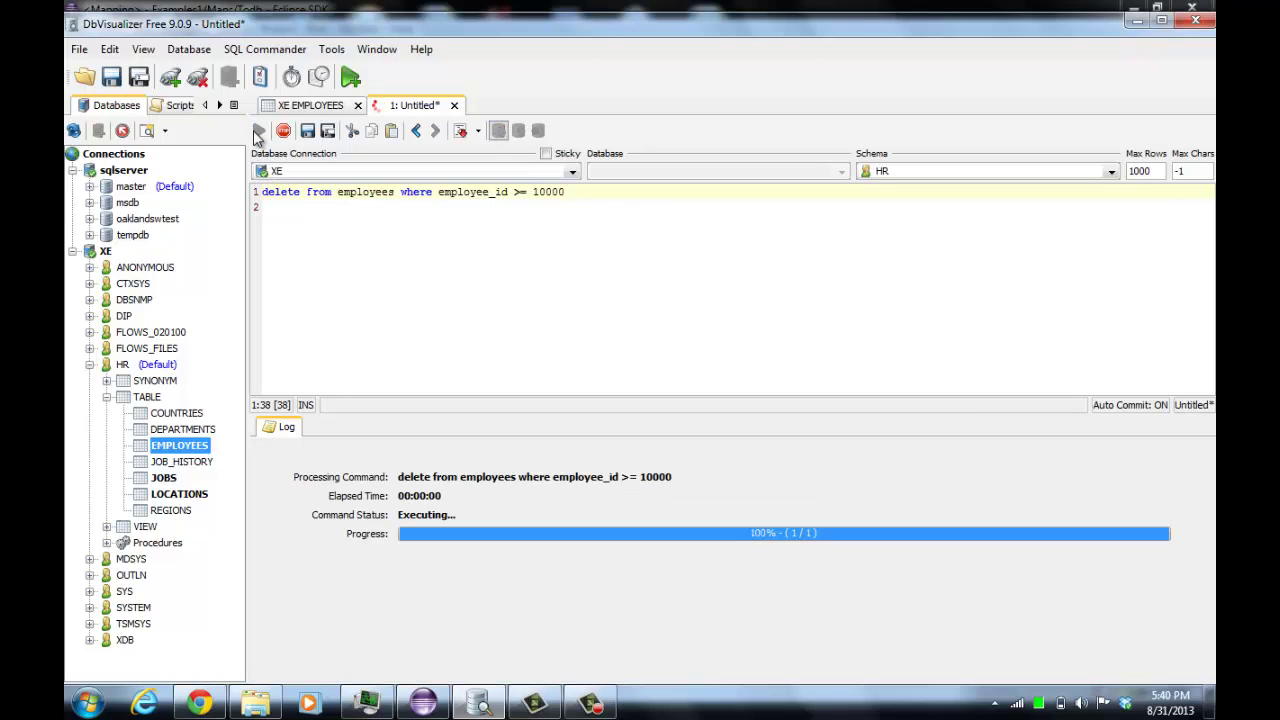
click(313, 107)
right_click(315, 311)
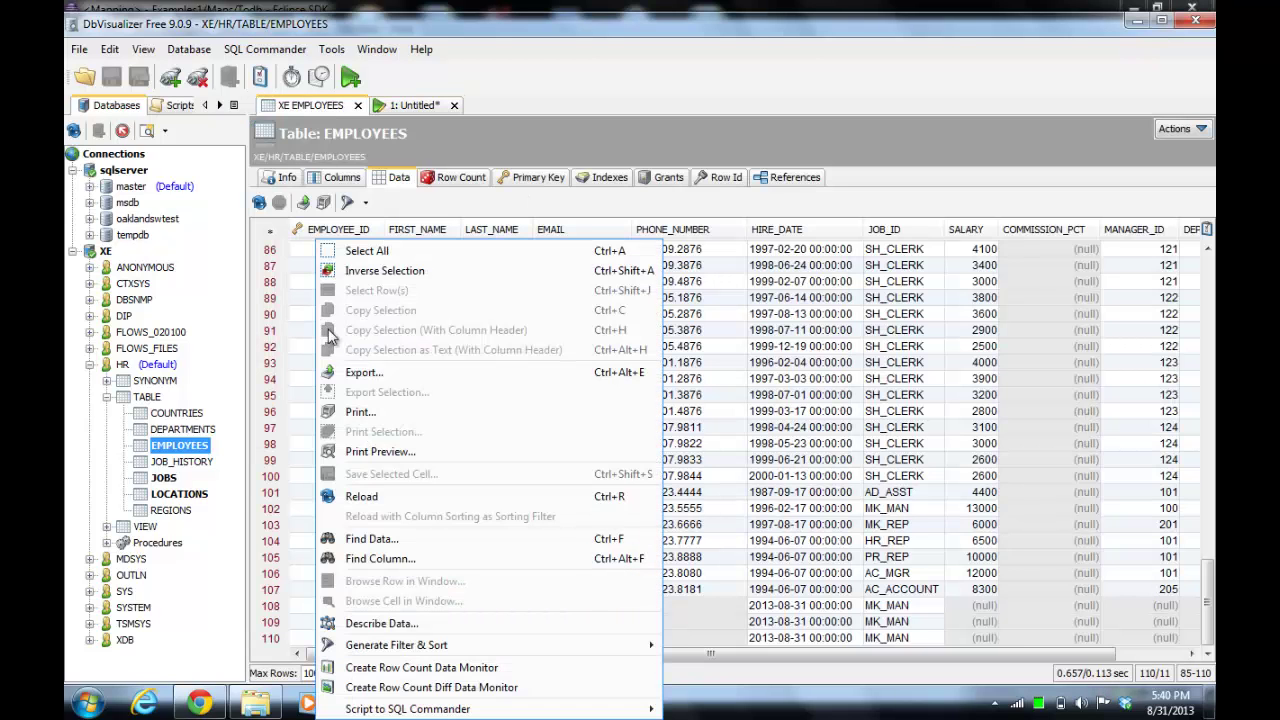
click(362, 496)
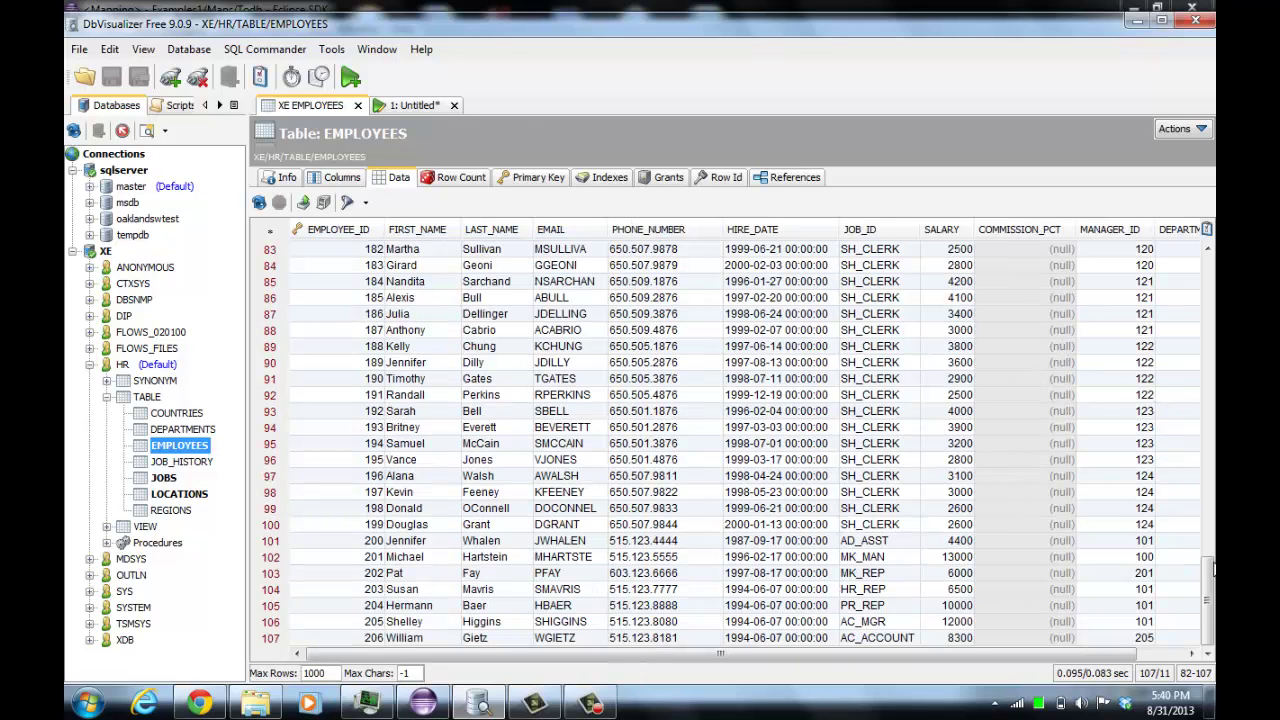
click(421, 705)
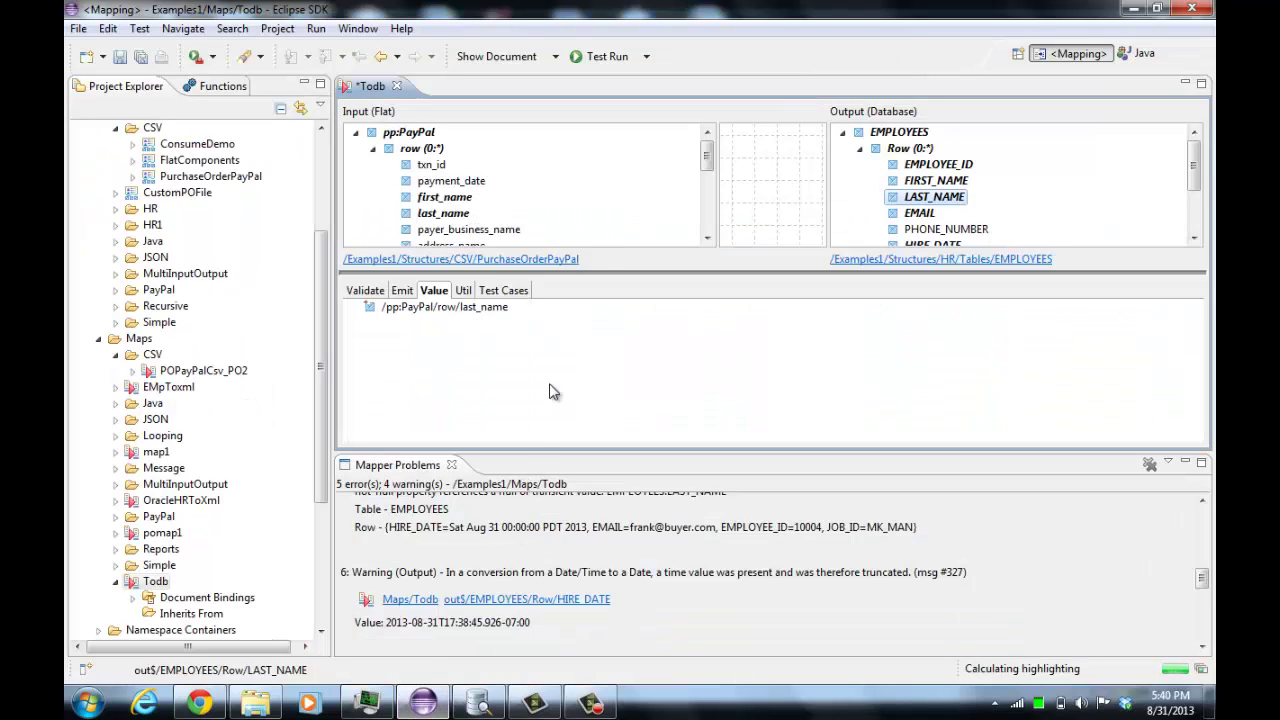
Rerun Todb to the database, review the HR.EMP_EMAIL_UK violations, then switch to DbVisualizer.
click(646, 56)
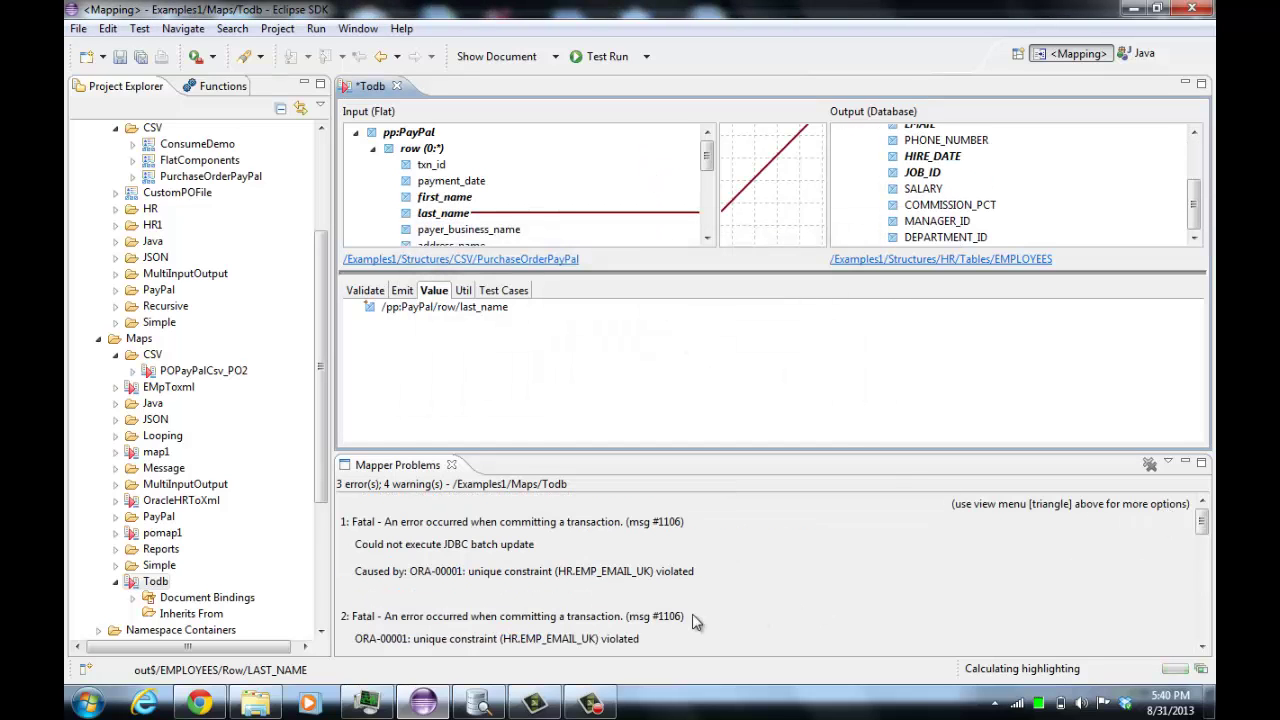
drag(1197, 525, 1199, 545)
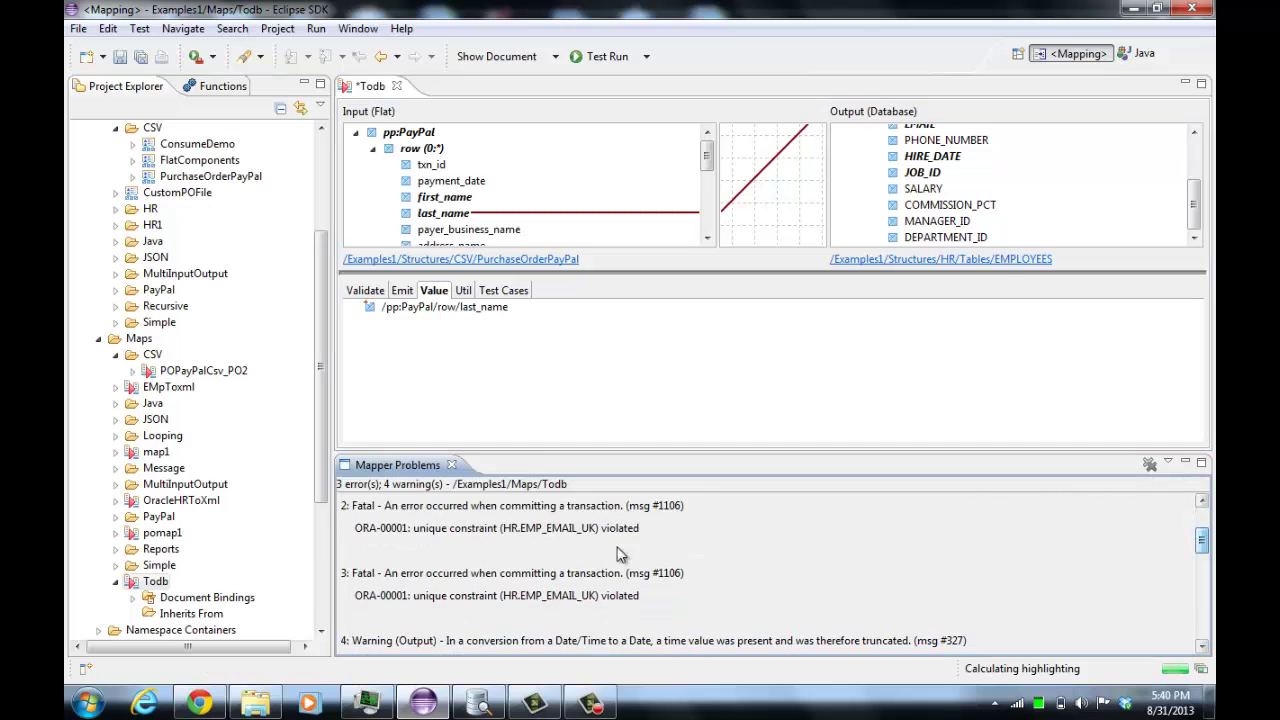
drag(1201, 541, 1201, 590)
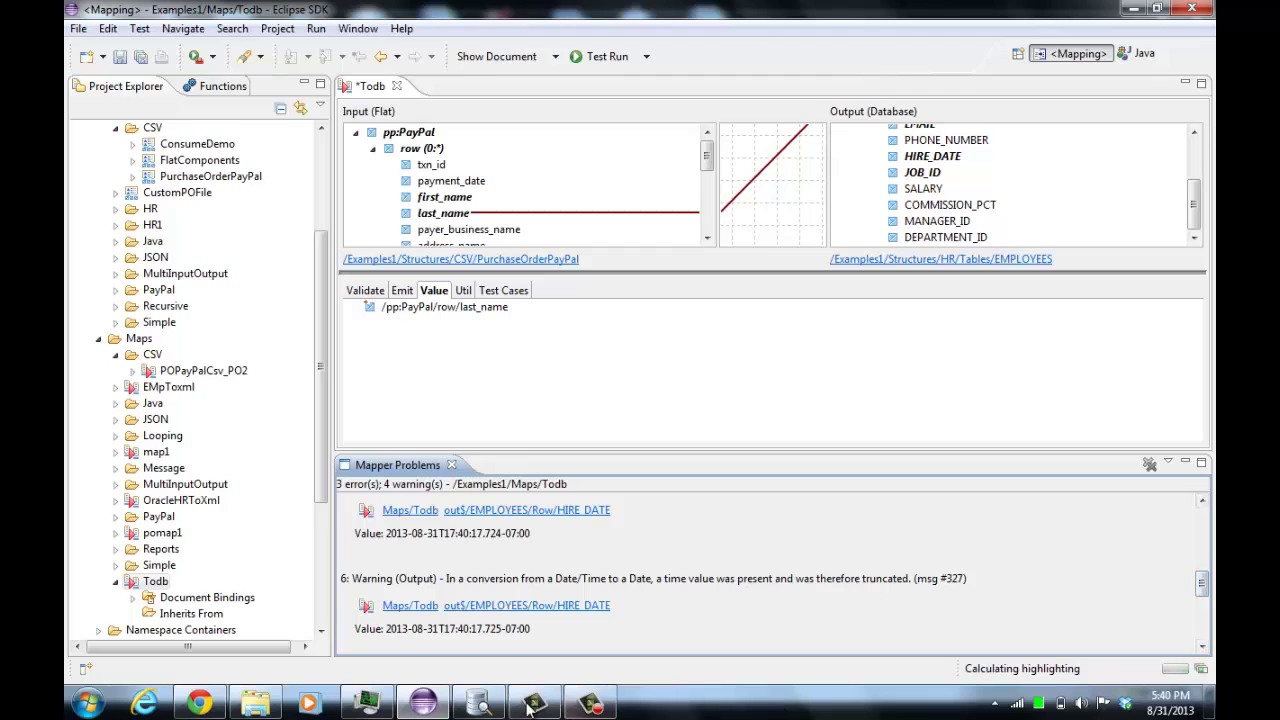
click(480, 703)
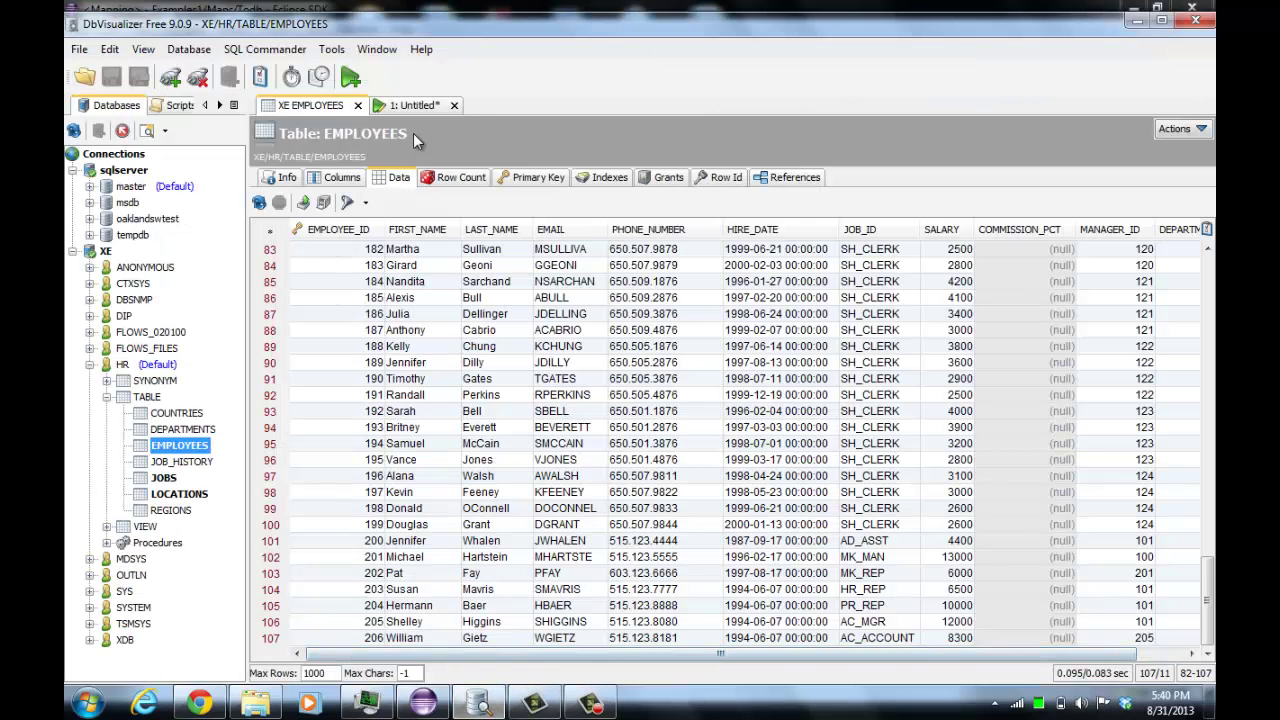
Reload the EMPLOYEES grid to confirm the three newly inserted employee rows.
right_click(326, 318)
click(405, 497)
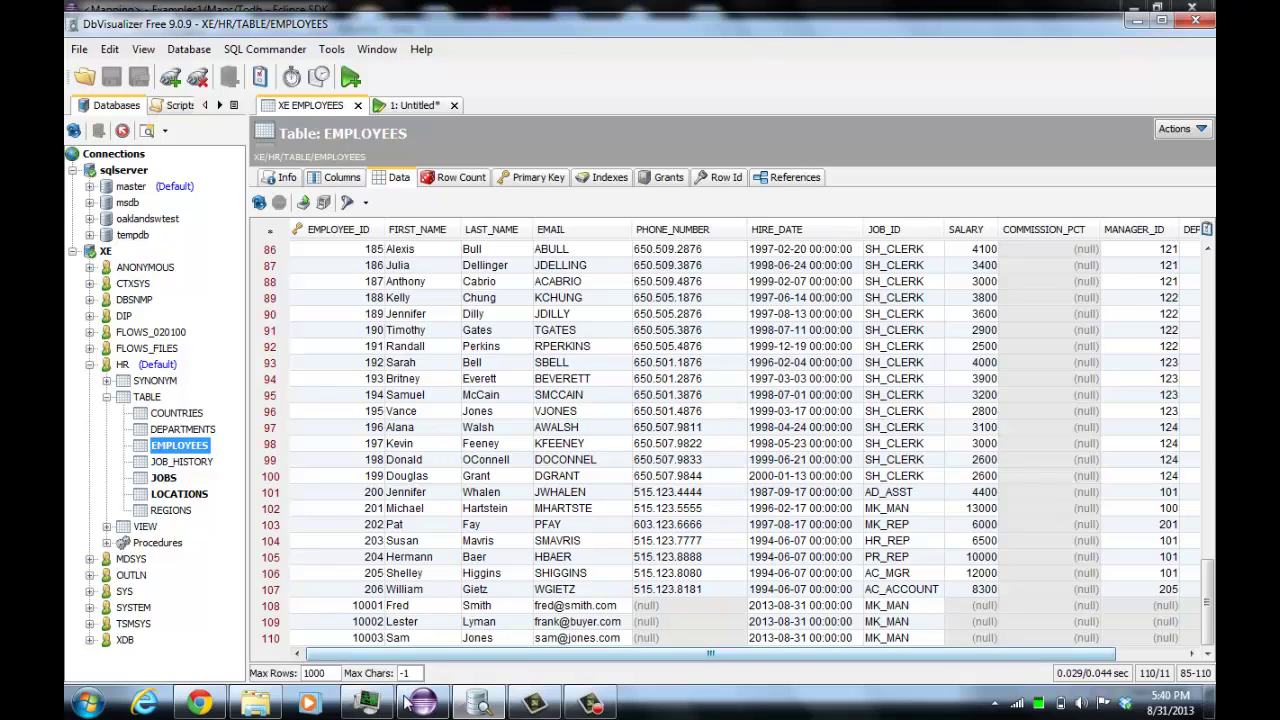
click(424, 704)
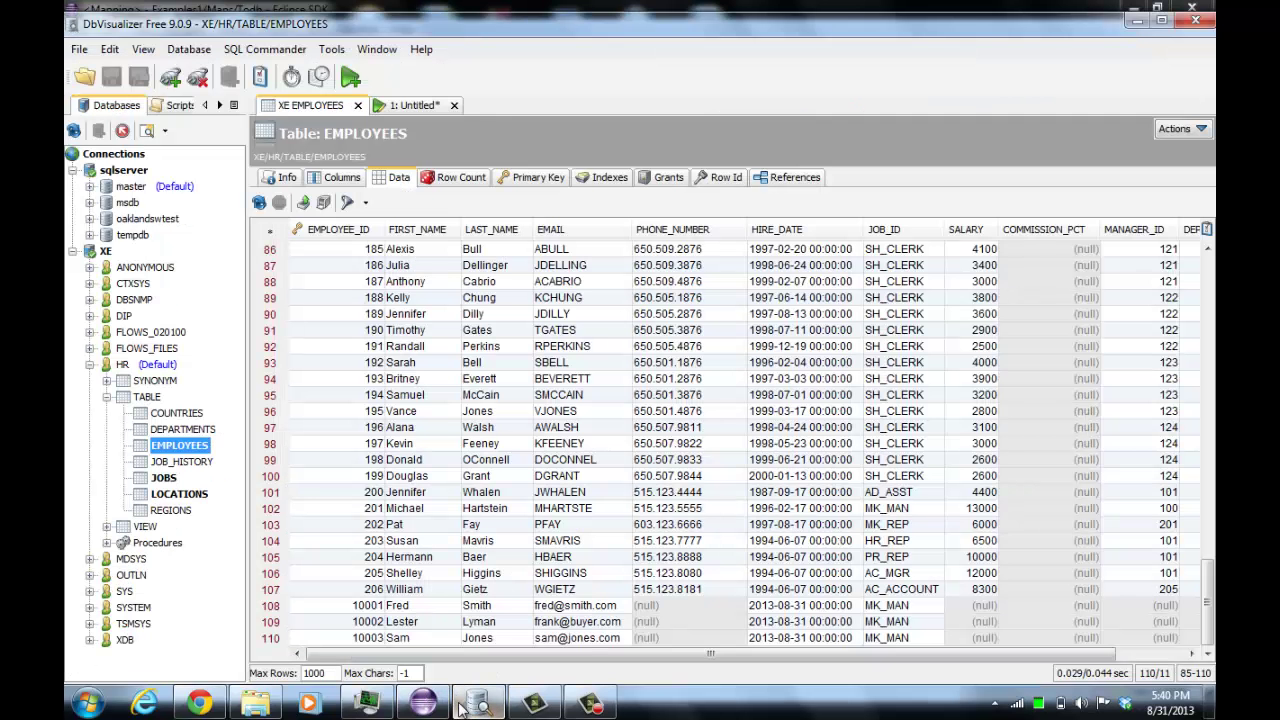
click(479, 704)
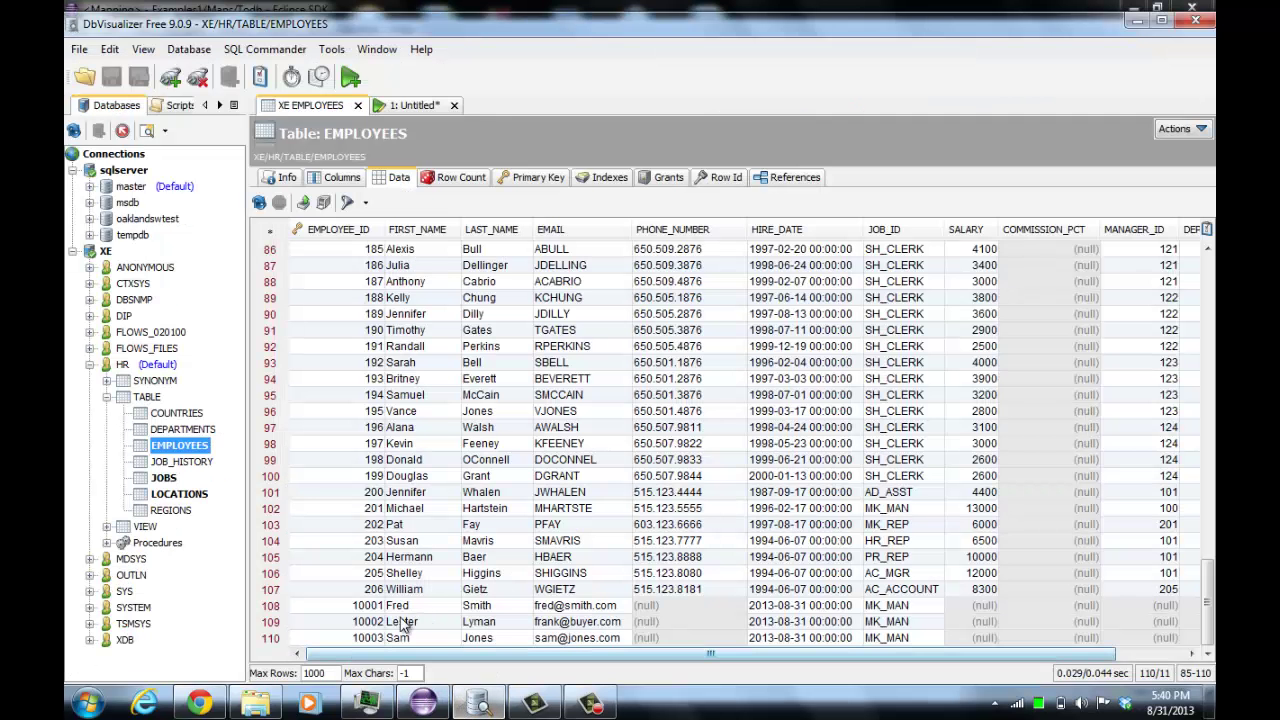
Rerun the delete of employees with IDs ≥ 10000, then open the POPayPalCsv_PO2 map in Eclipse.
click(412, 106)
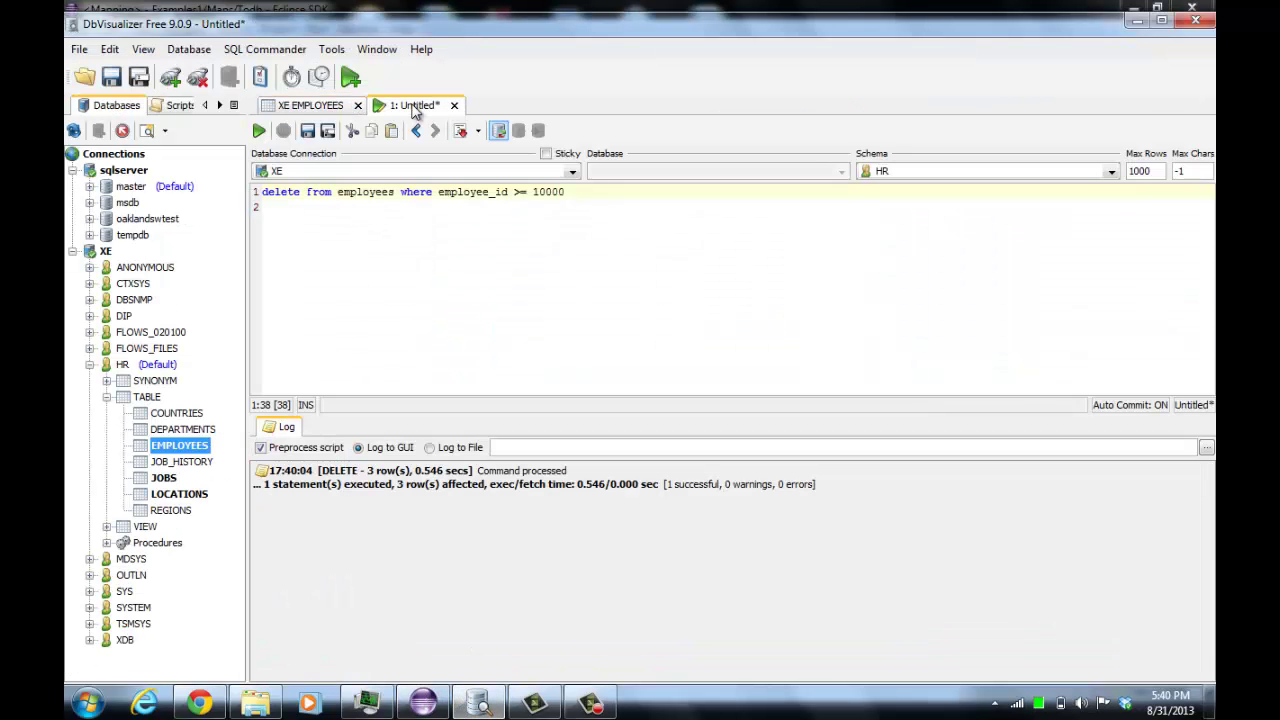
click(259, 132)
click(424, 705)
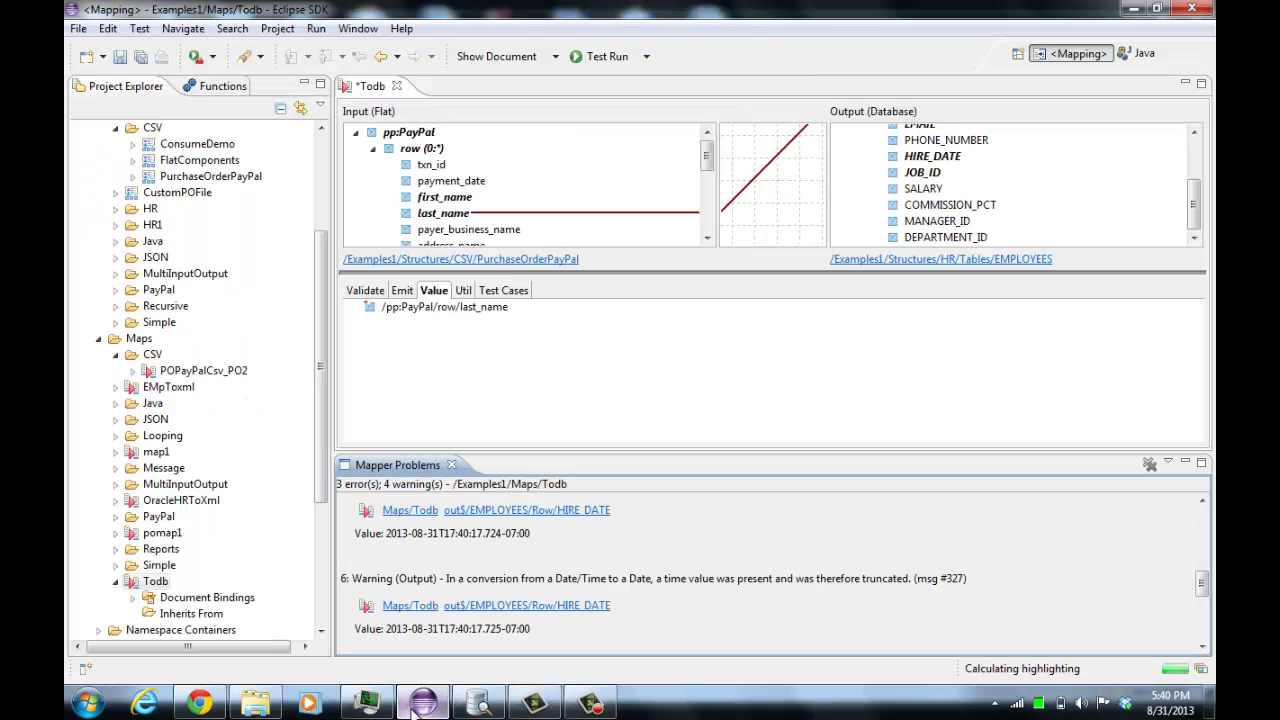
double_click(204, 370)
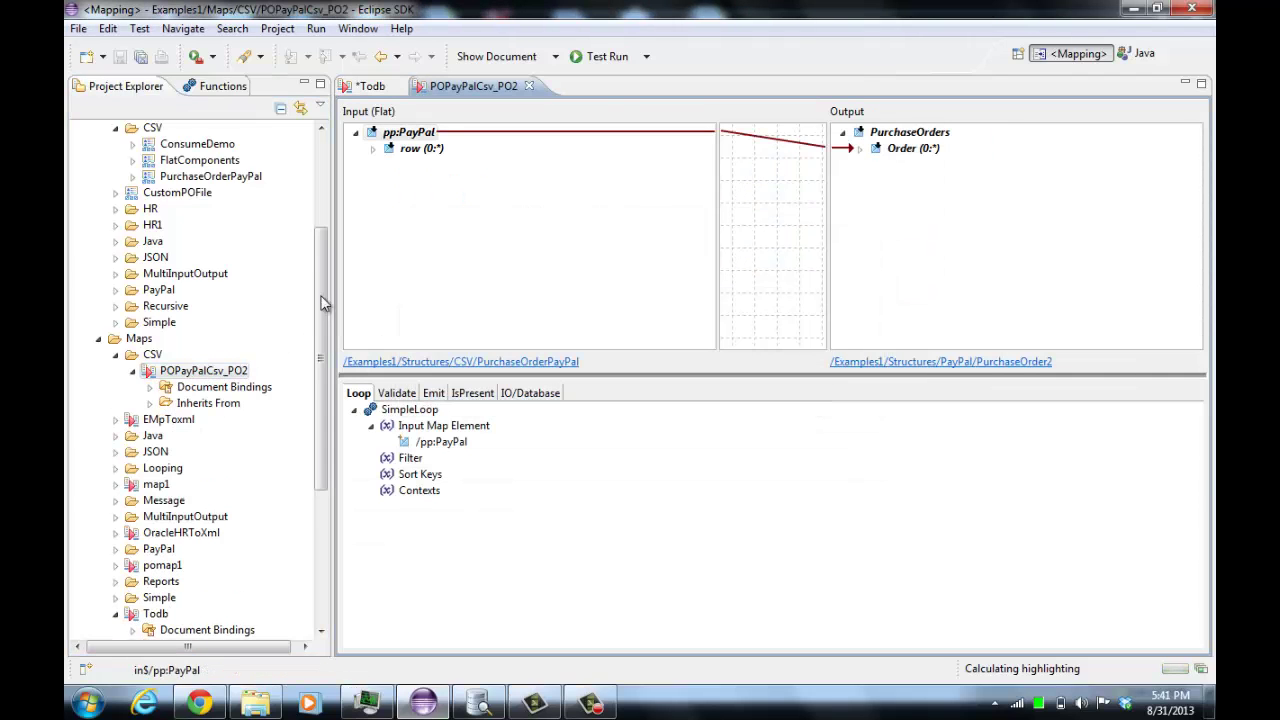
Inspect the first_name 'Missing first name' report, then add last_name and address_street as its data.
click(372, 148)
click(438, 196)
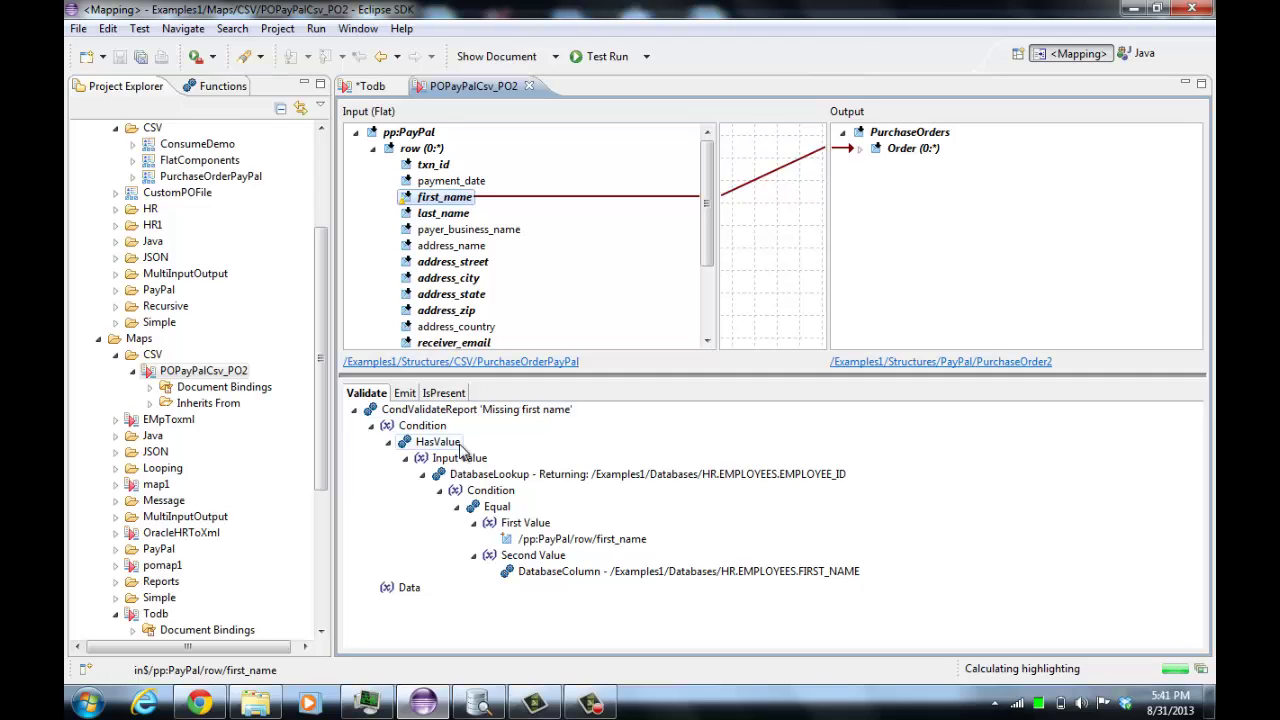
double_click(497, 417)
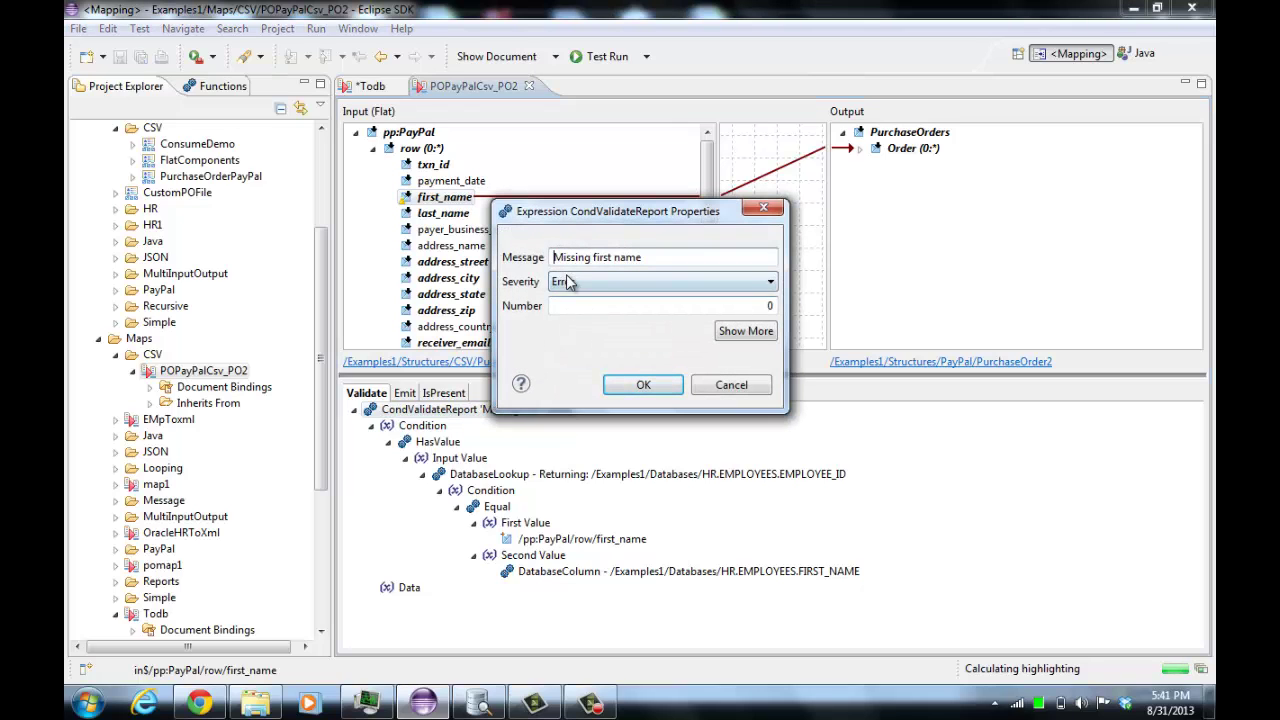
click(731, 385)
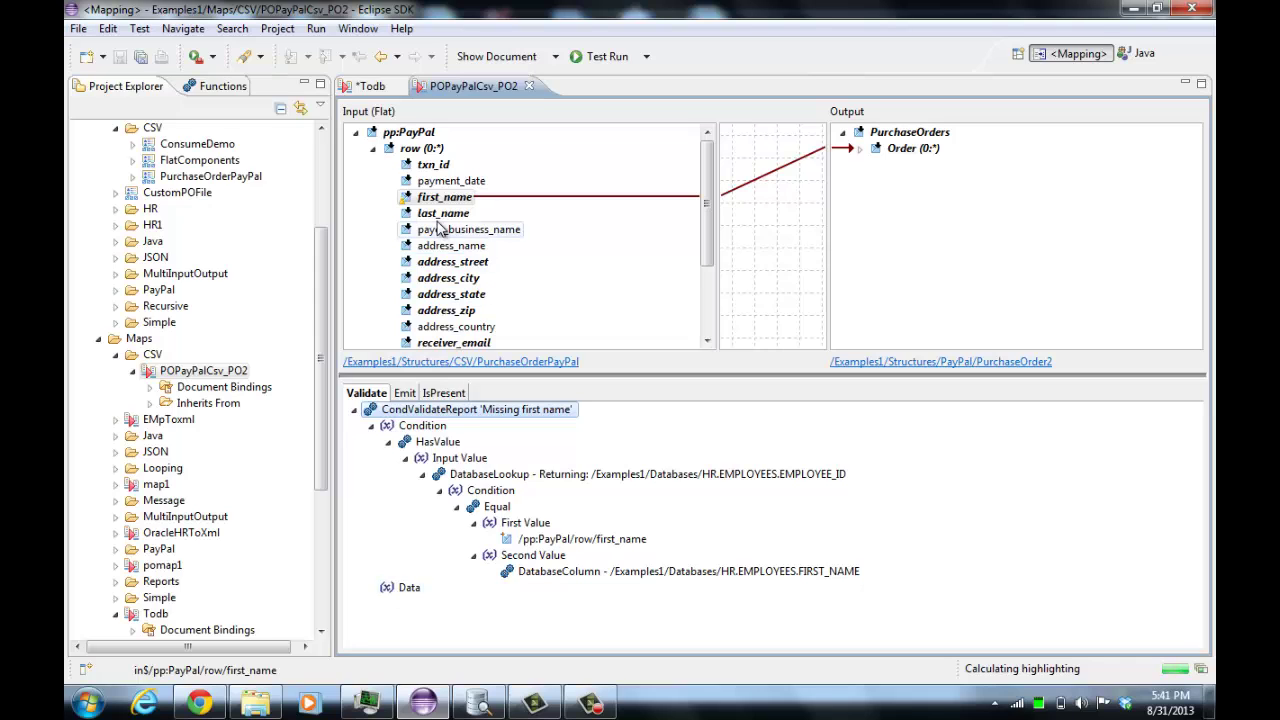
drag(412, 213, 410, 587)
drag(453, 261, 411, 593)
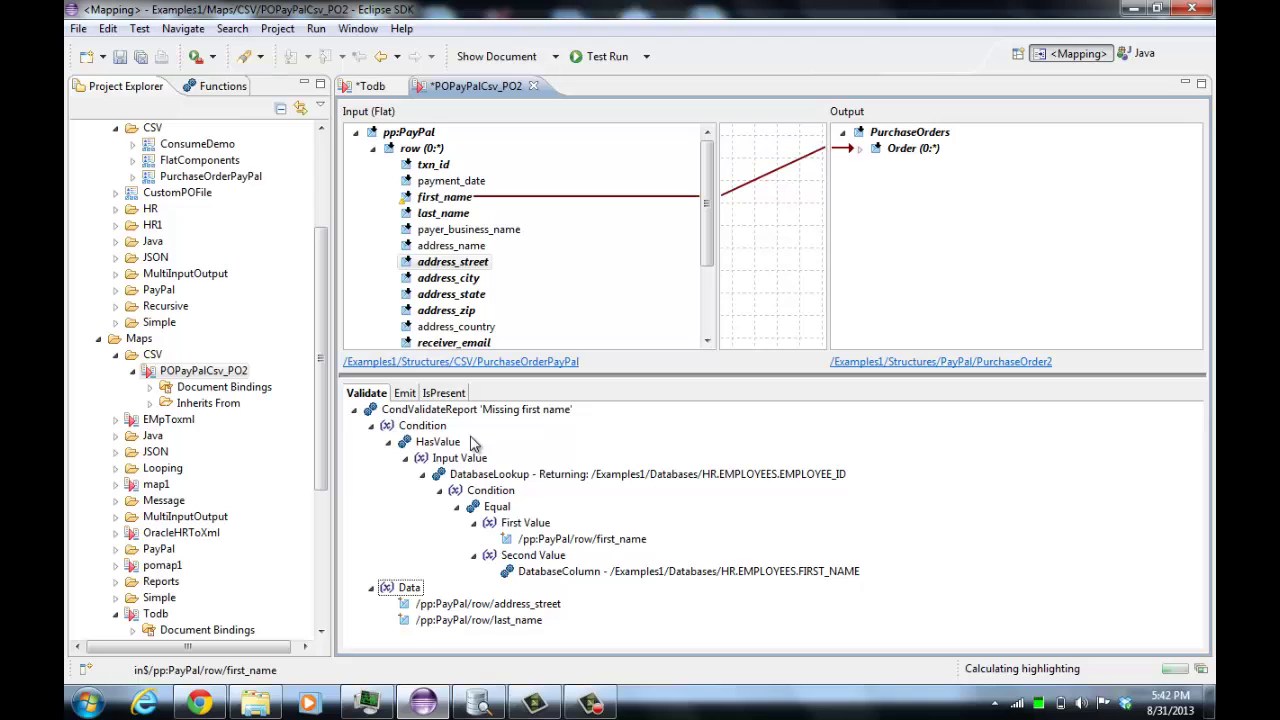
Keep the DatabaseLookup caching at its default runtime setting and test-run POPayPalCsv_PO2.
double_click(623, 479)
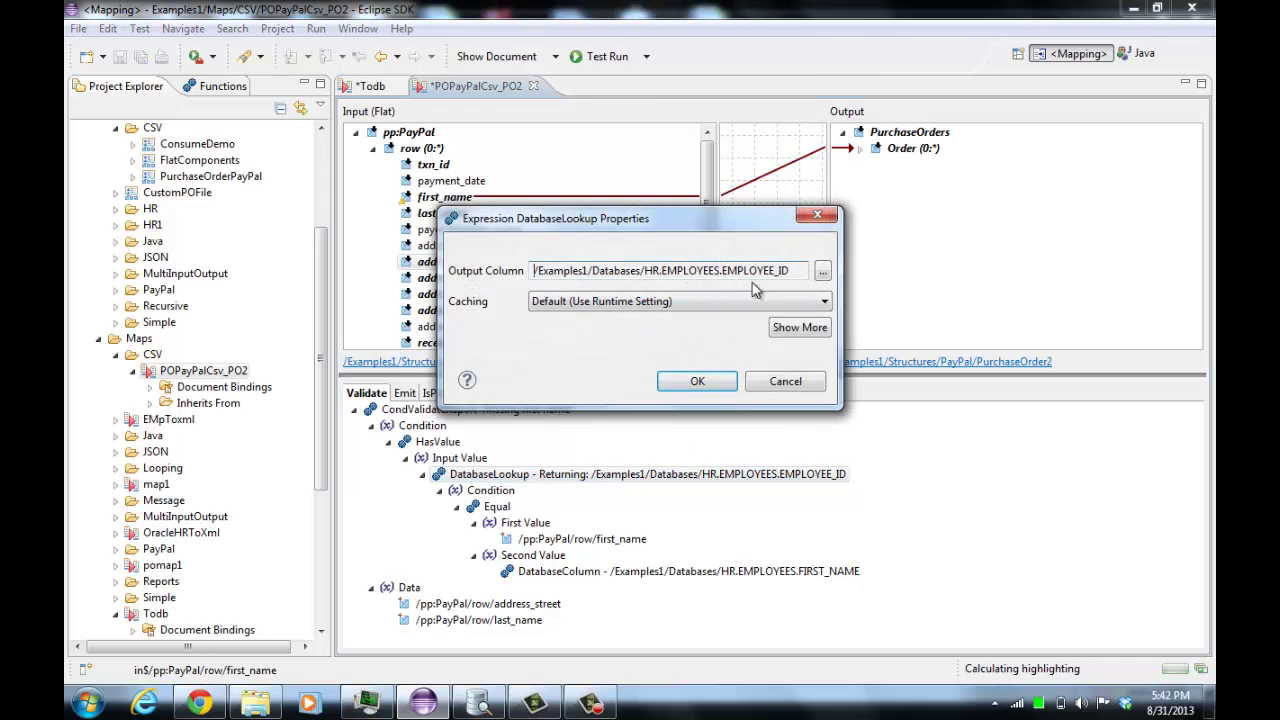
click(673, 302)
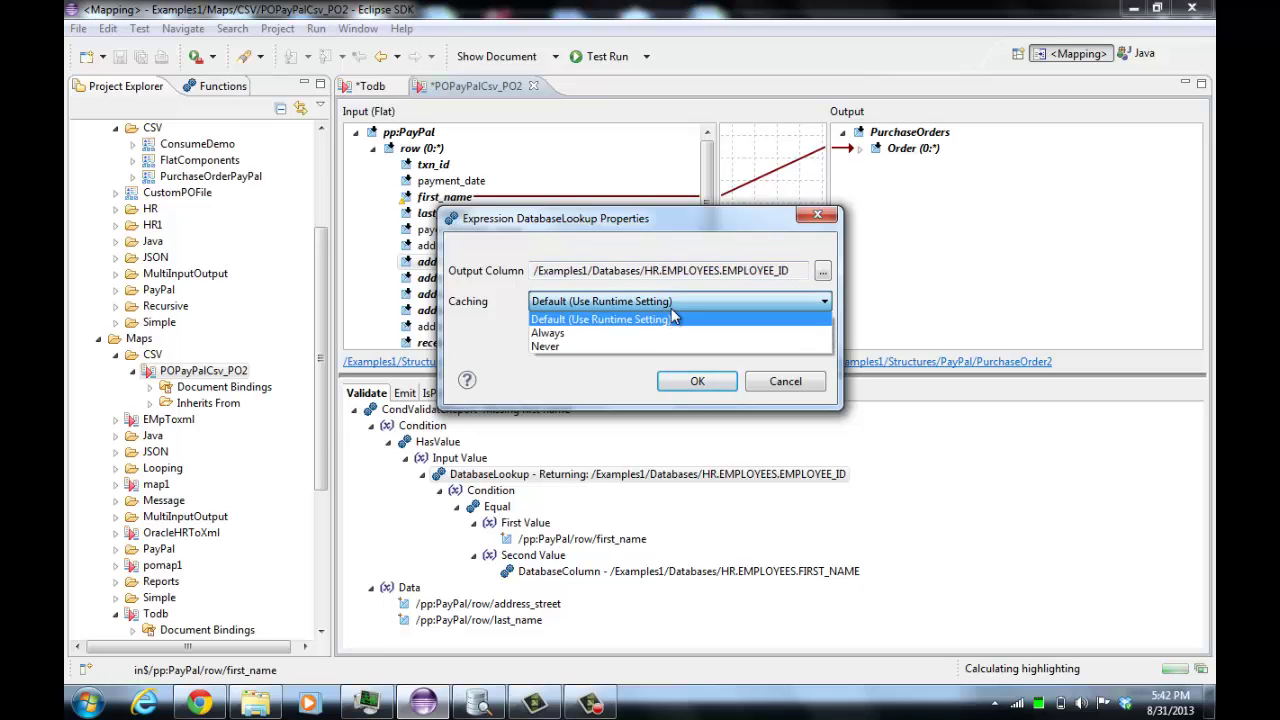
click(673, 318)
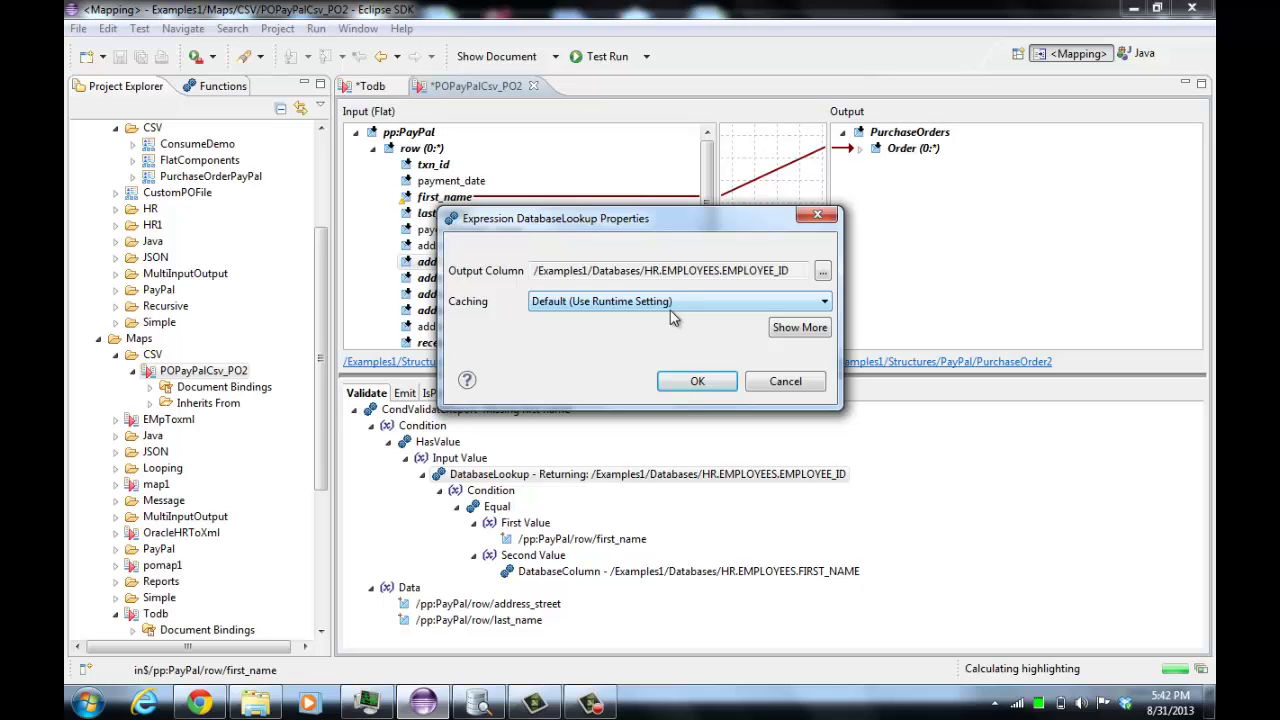
click(785, 382)
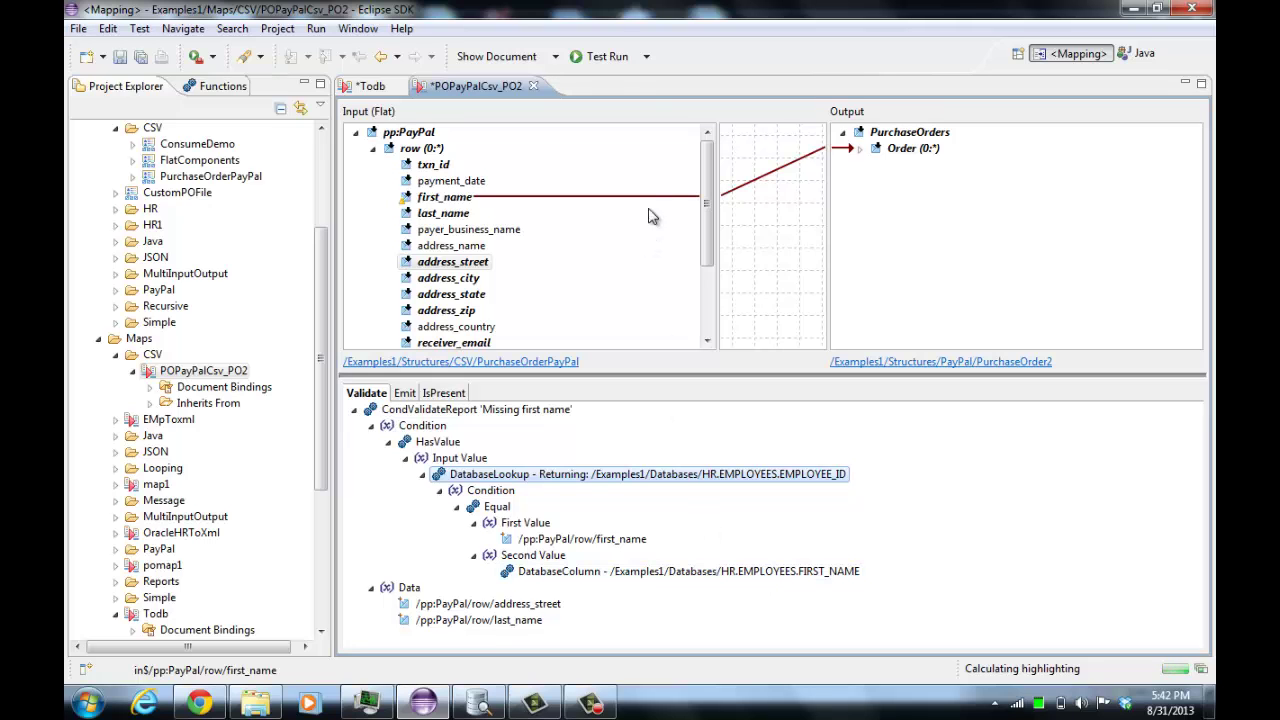
click(612, 57)
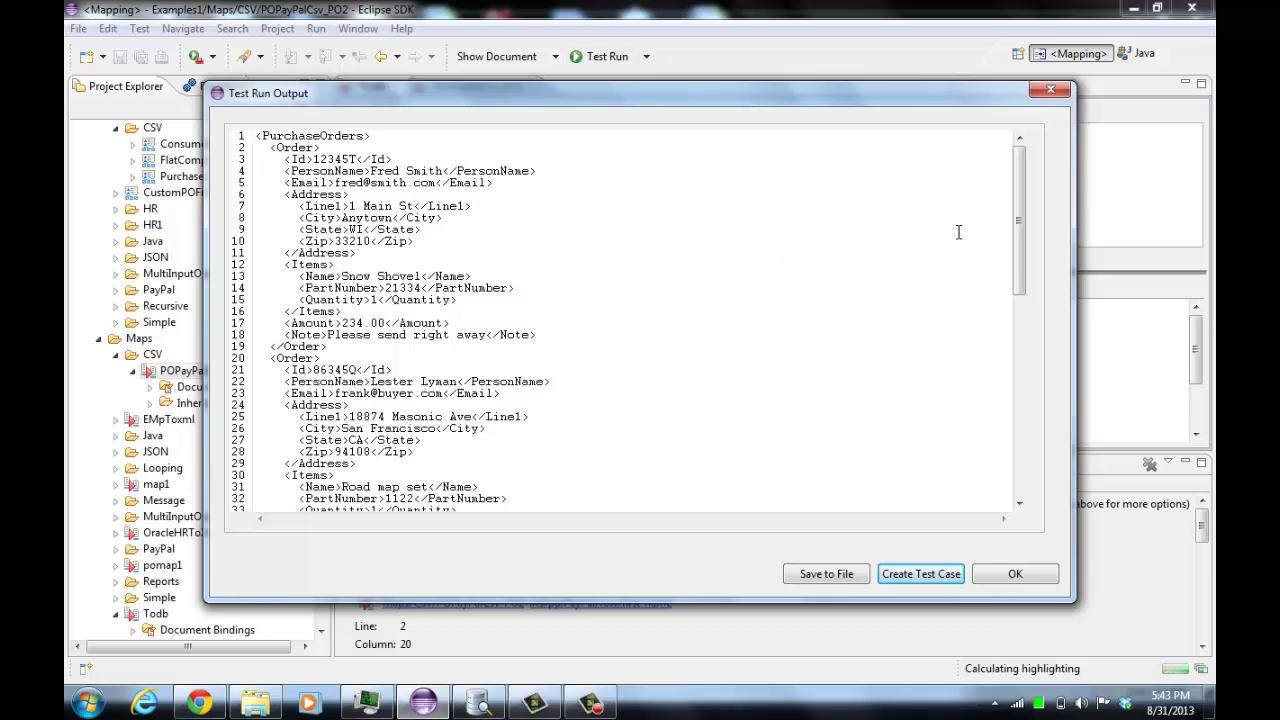
Close the PurchaseOrders test output and read the three 'Missing first name' validation errors.
drag(1018, 230, 1007, 287)
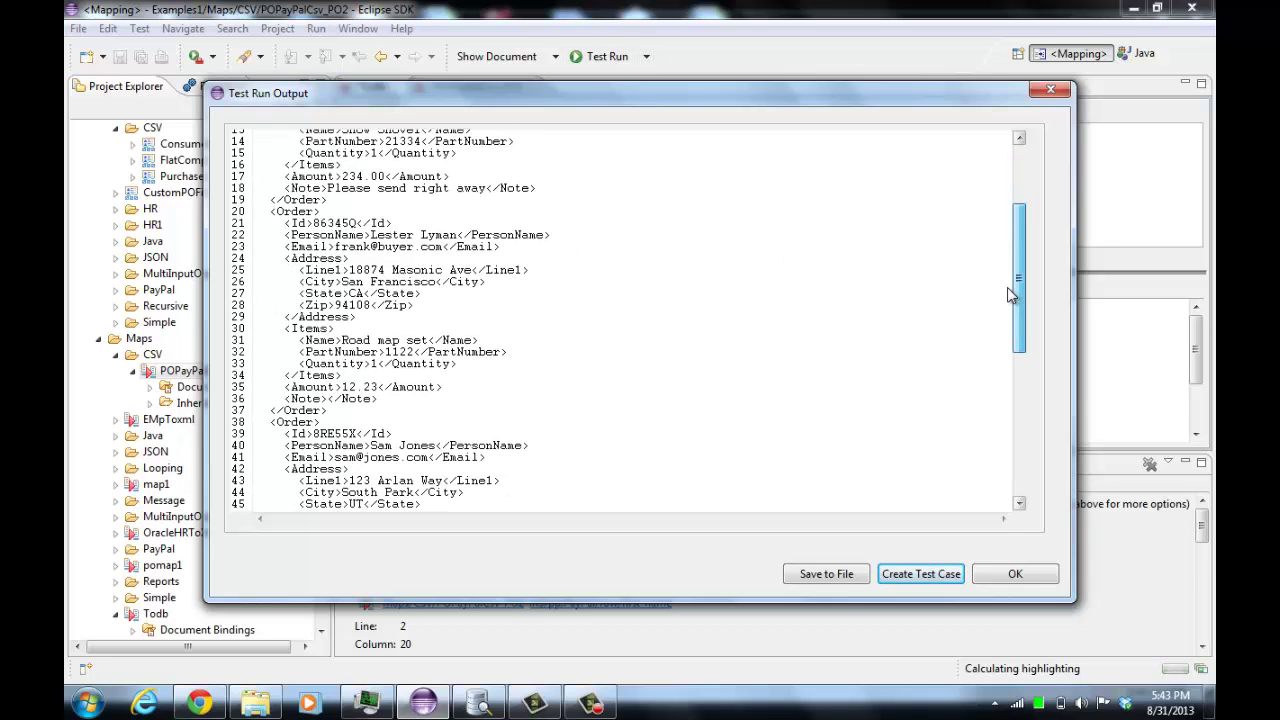
click(1015, 575)
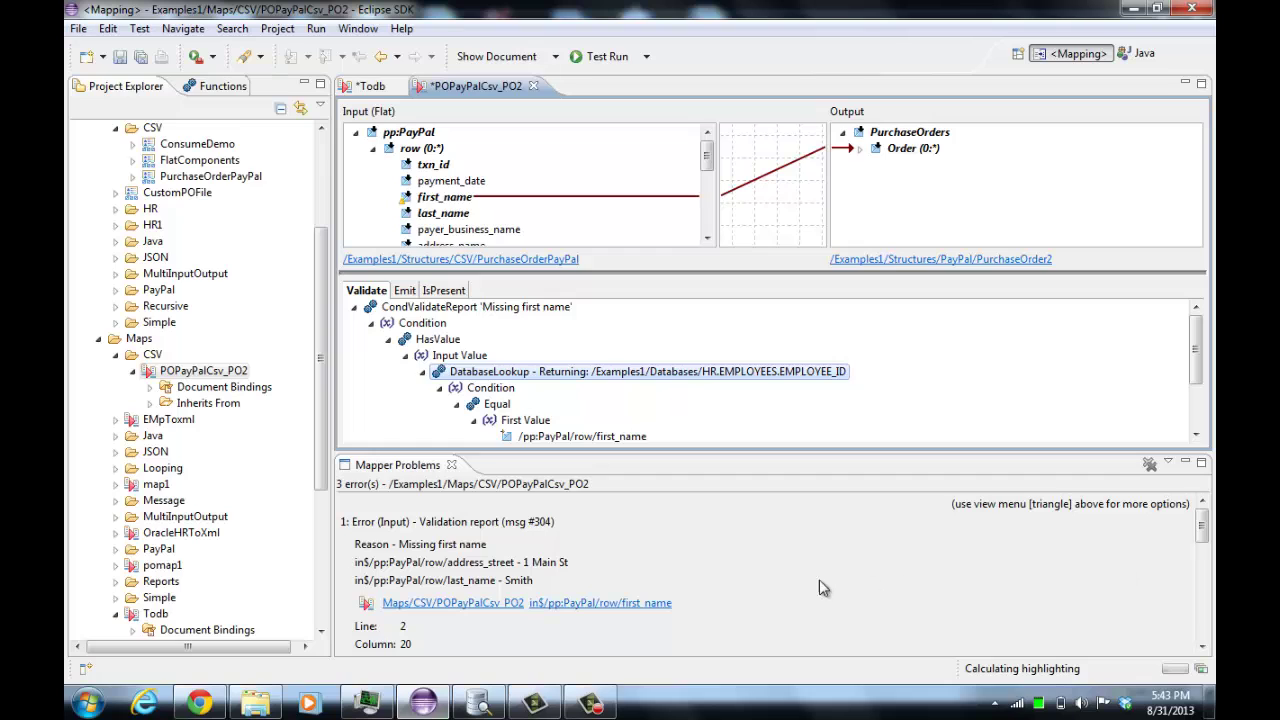
scroll(728, 580, down, 2)
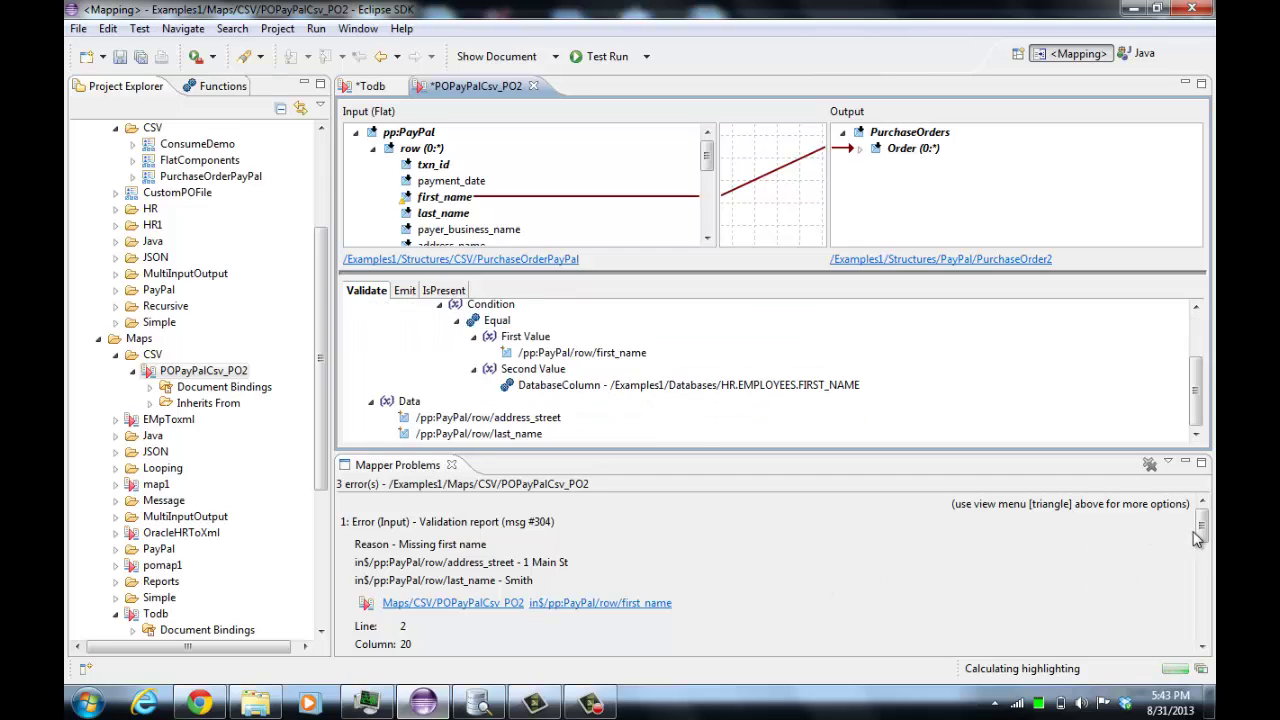
scroll(1197, 538, down, 2)
scroll(1197, 538, up, 2)
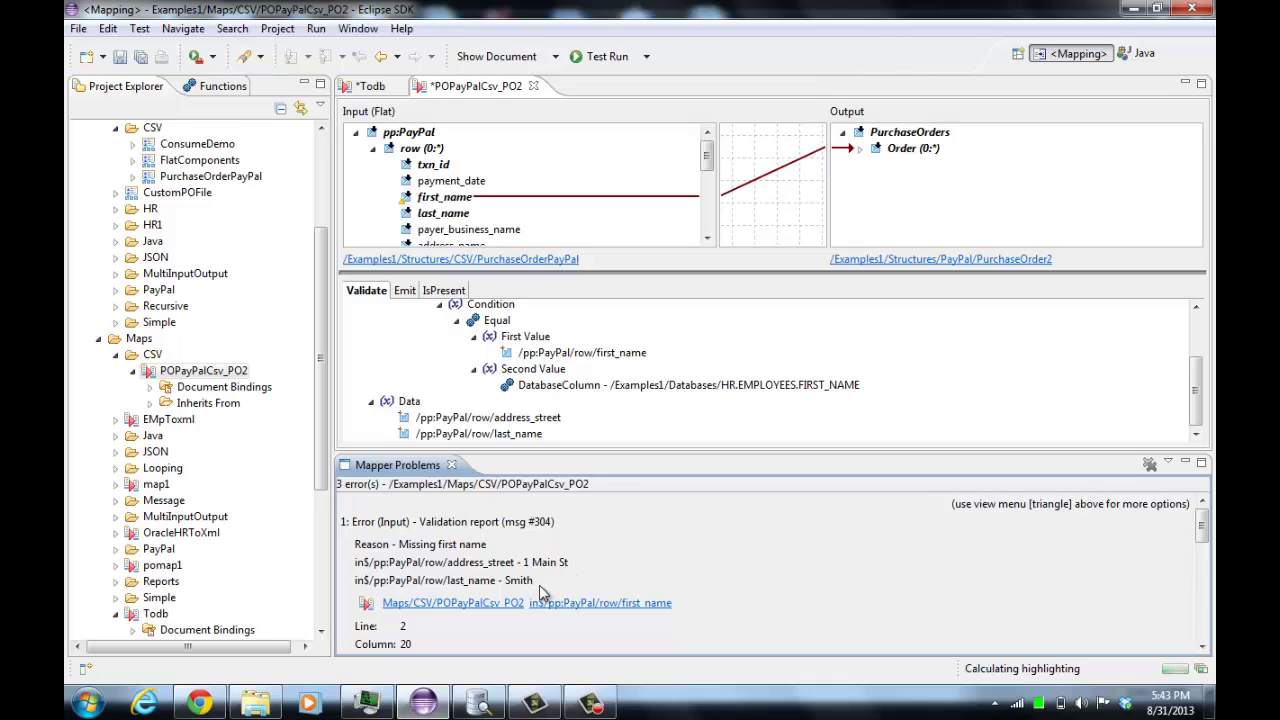
mouse_move(1201, 530)
mouse_down()
mouse_move(1175, 616)
mouse_move(1182, 533)
mouse_up()
Run the Todb map to the database via Test Run to Database.
click(370, 88)
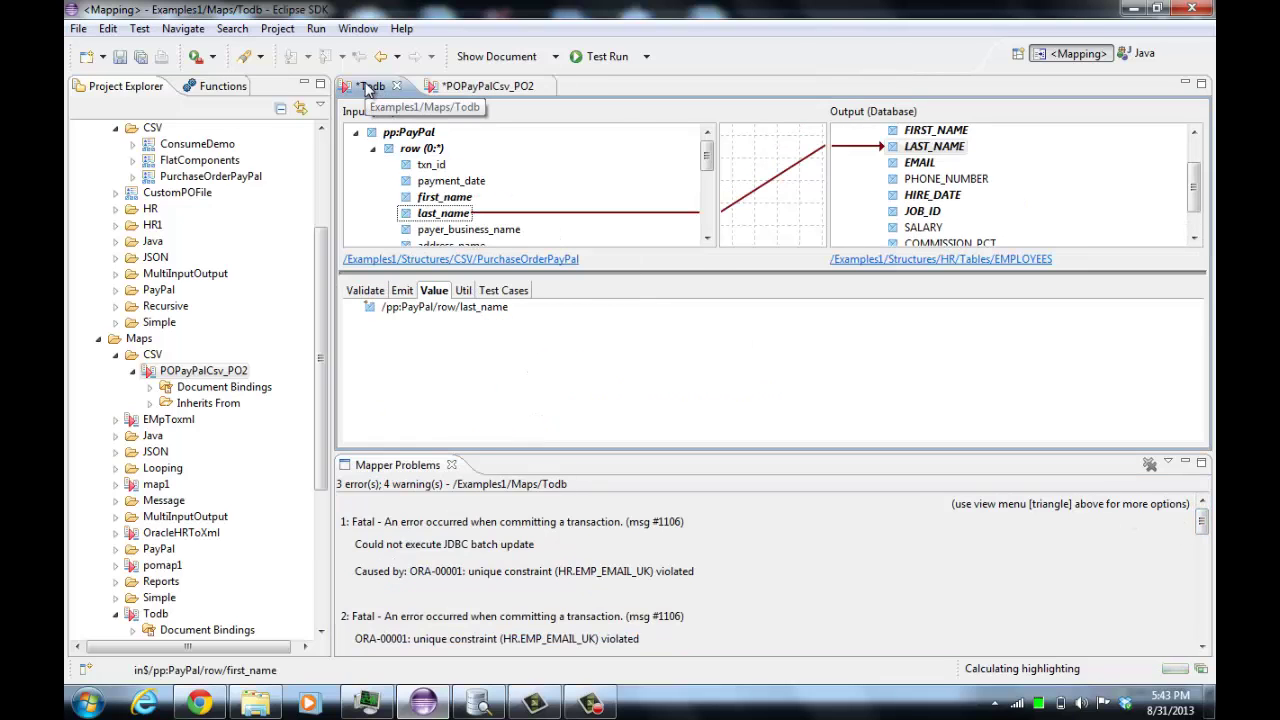
click(646, 58)
click(646, 163)
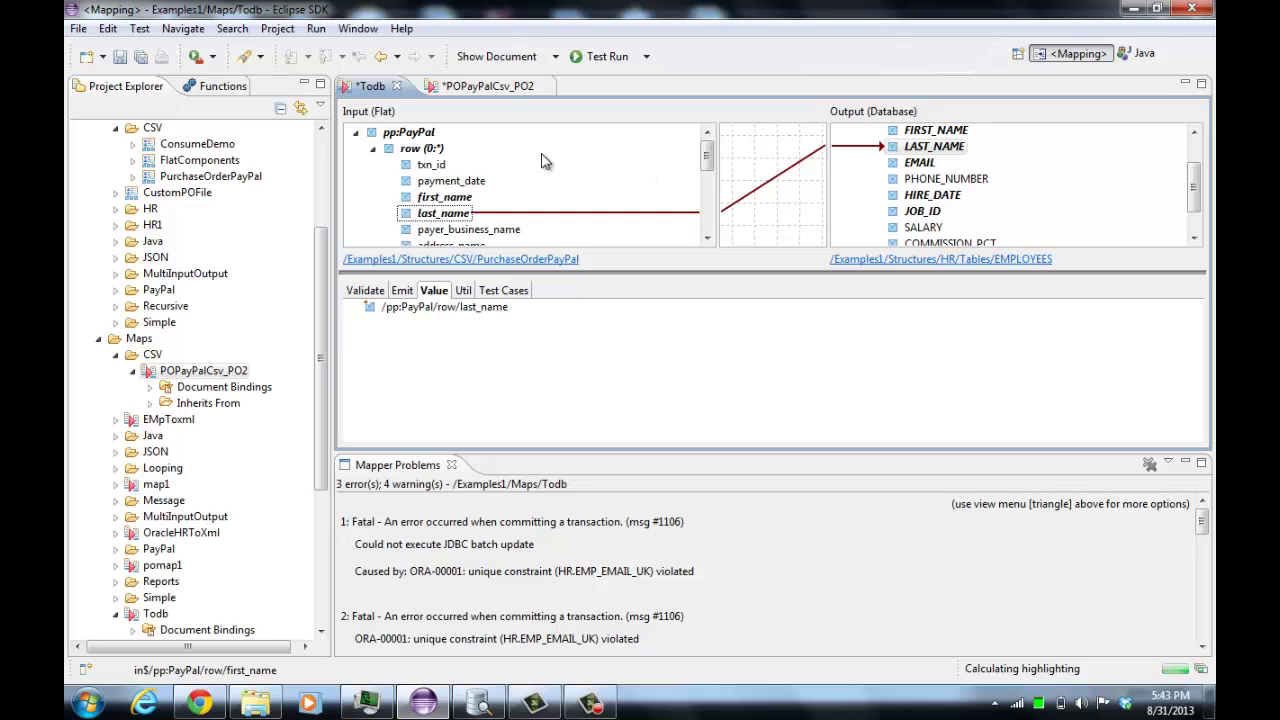
Test-run POPayPalCsv_PO2 again, close its output, and switch to DbVisualizer.
click(486, 86)
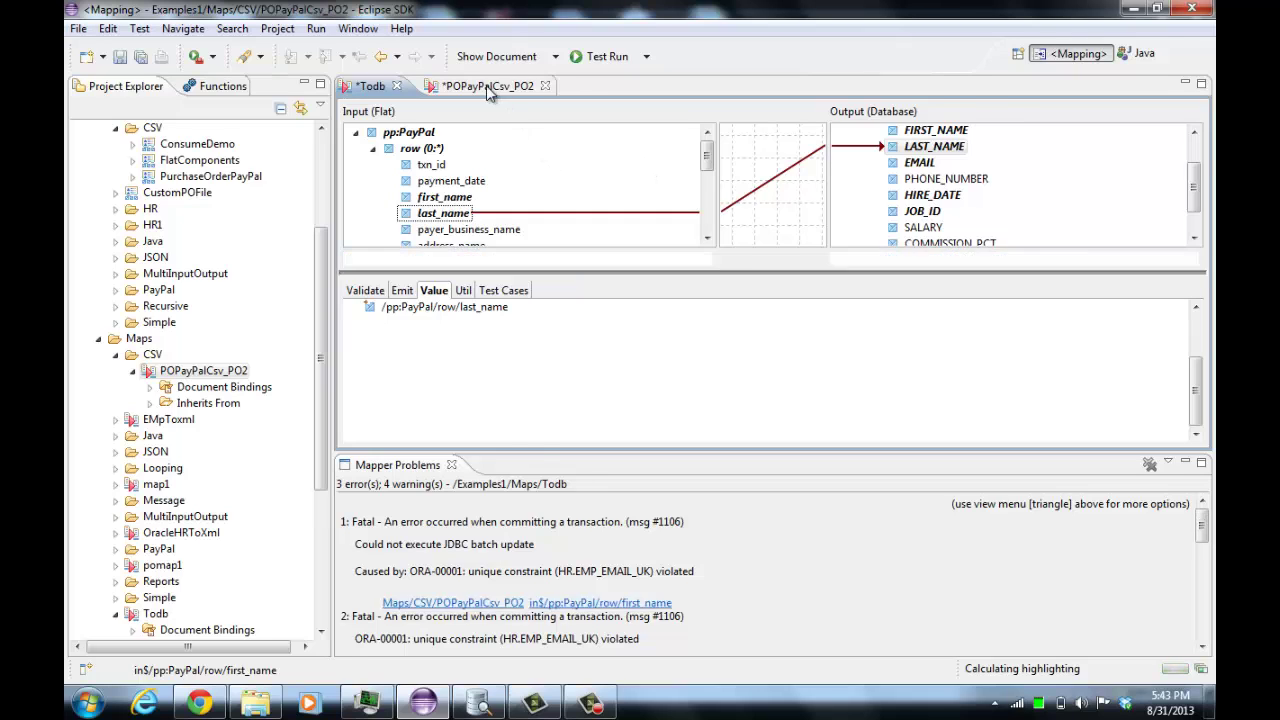
click(607, 57)
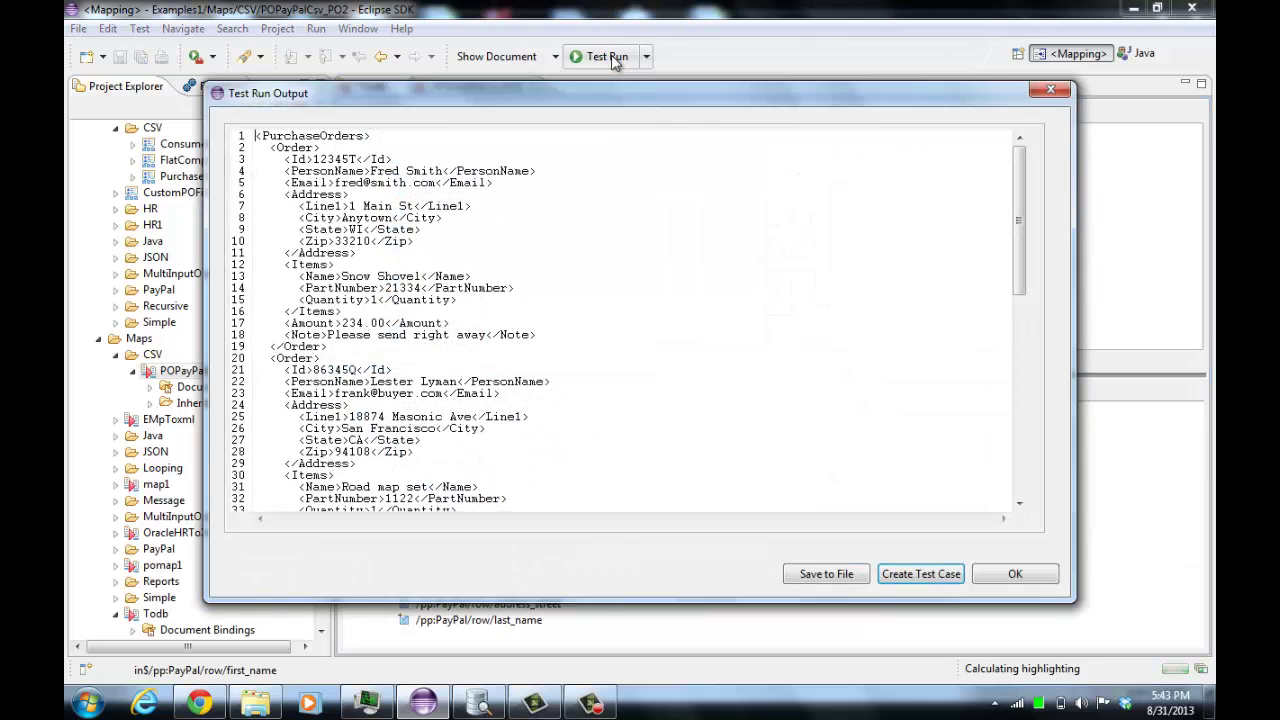
click(1003, 577)
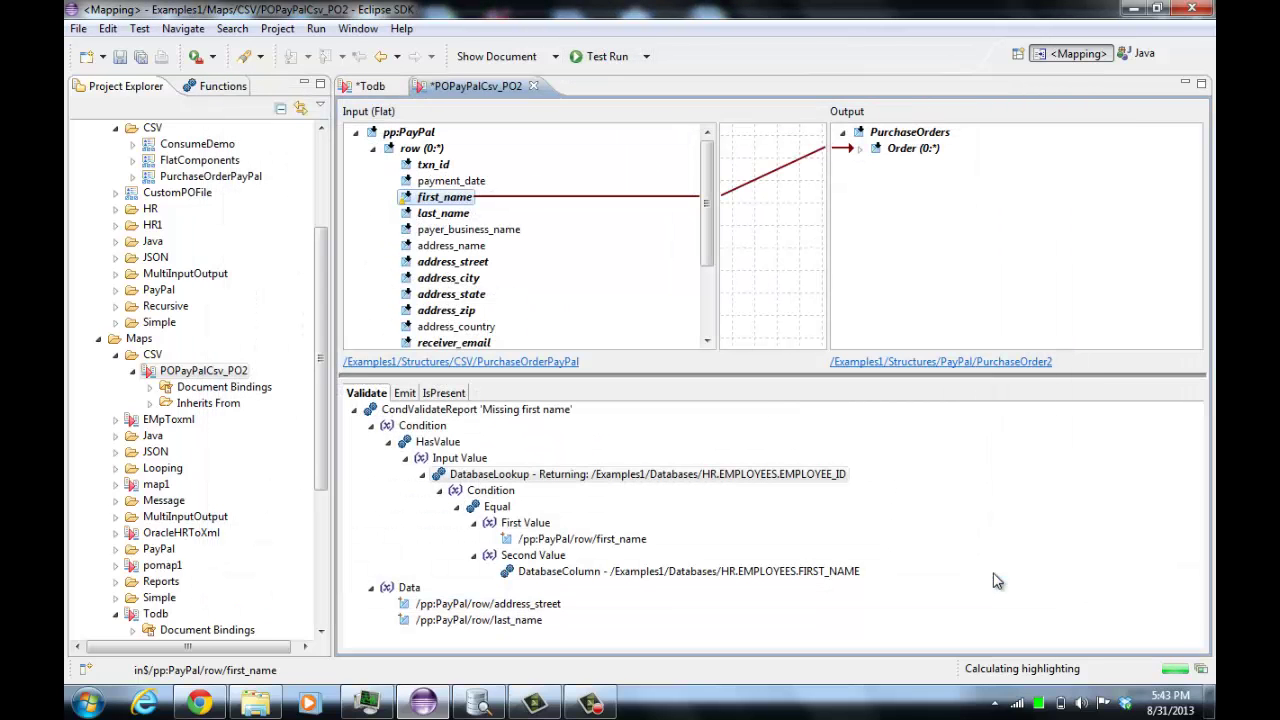
click(480, 703)
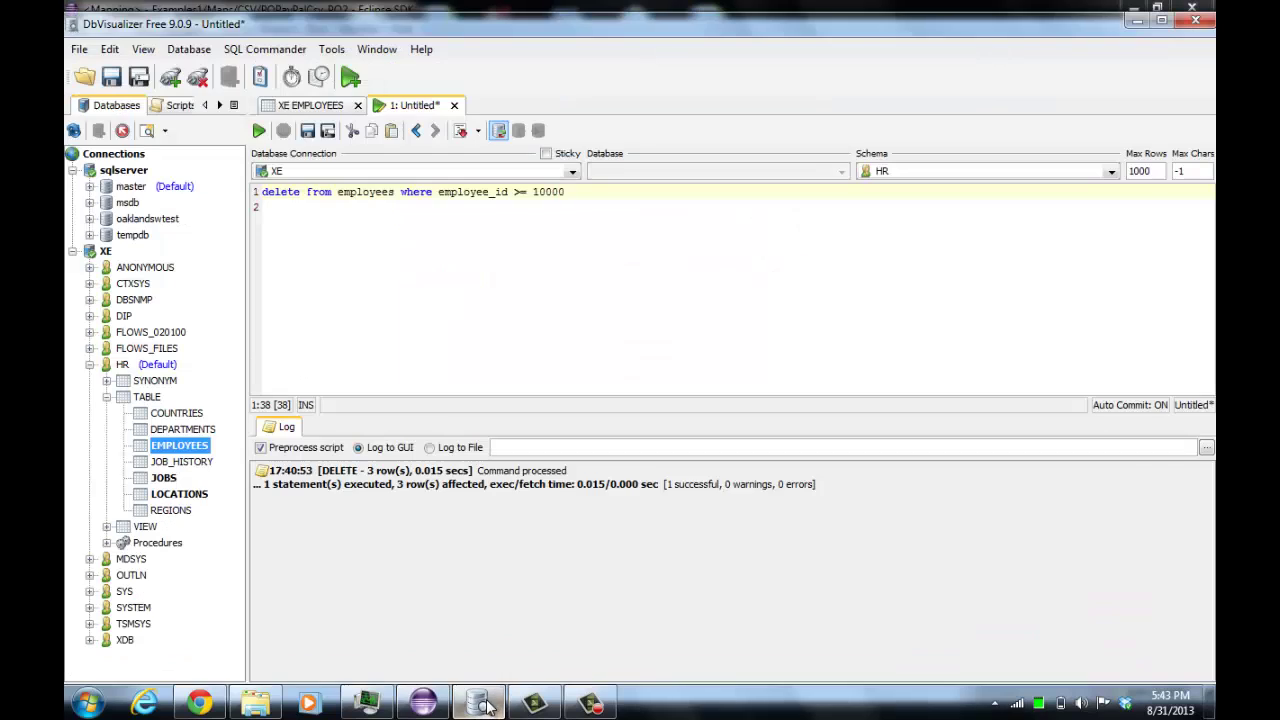
Reload EMPLOYEES to confirm new rows 10001–10003, then select the DatabaseLookup back in Eclipse.
click(310, 105)
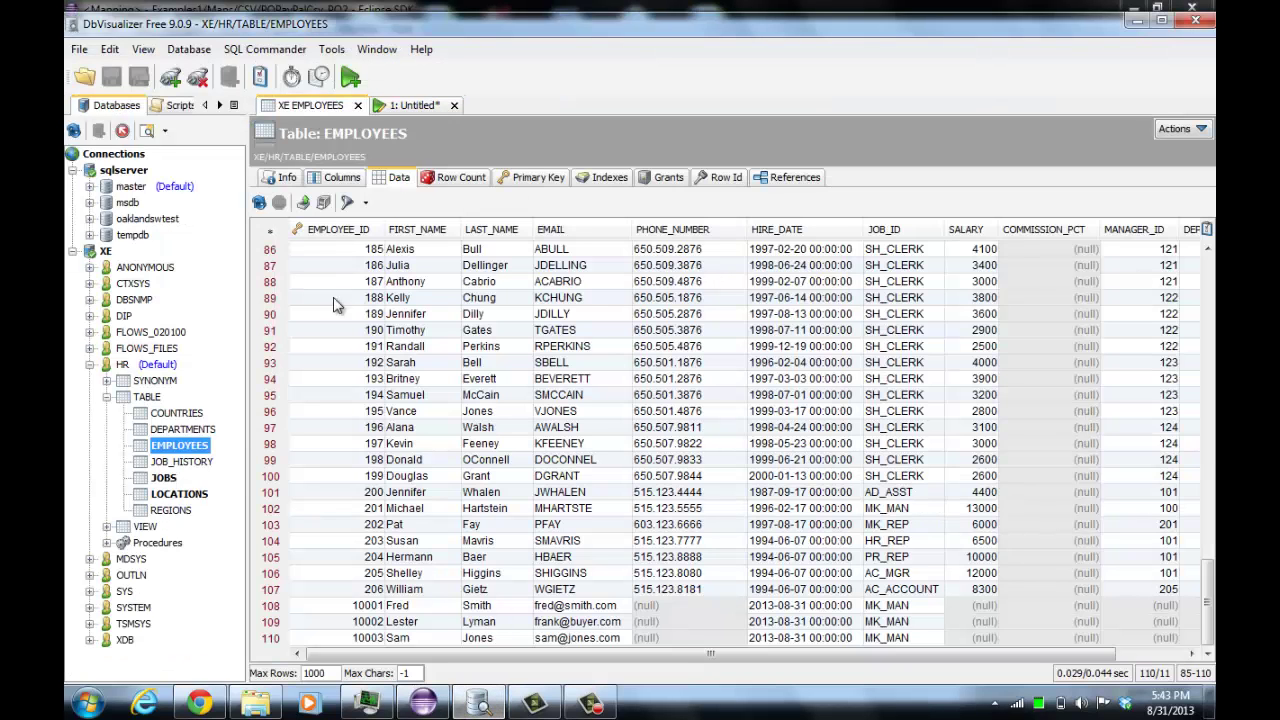
right_click(341, 344)
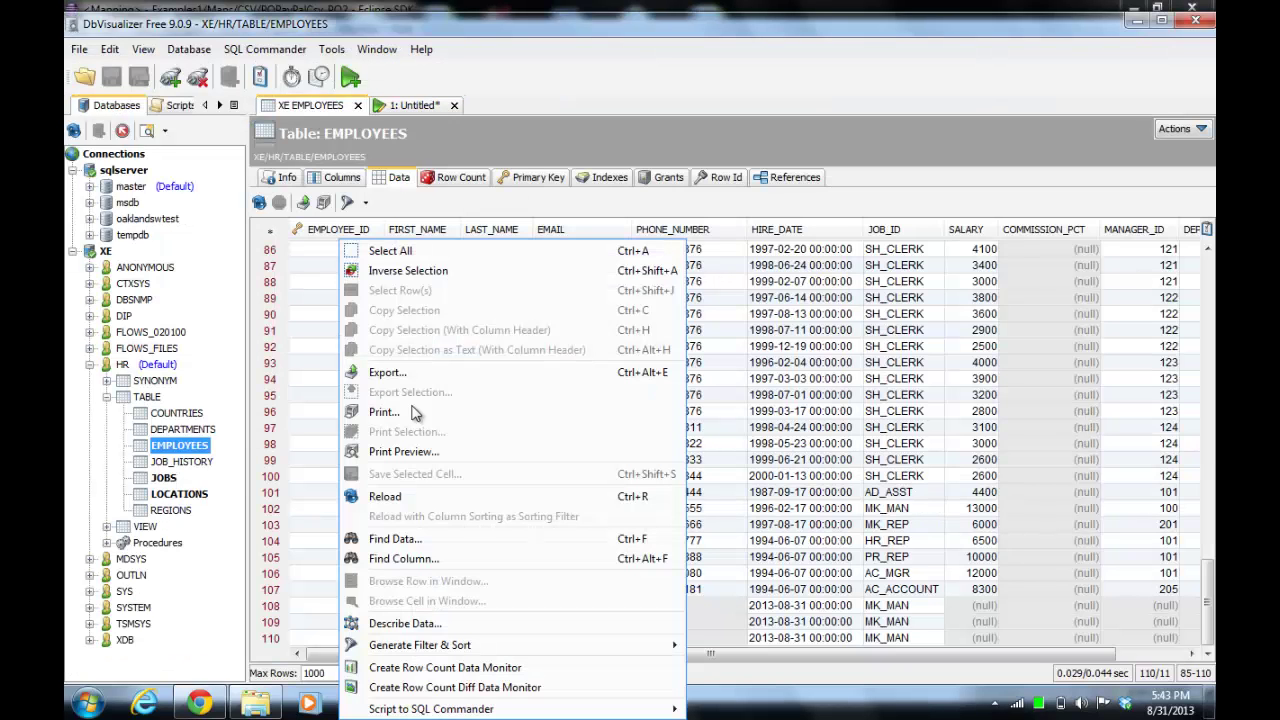
click(398, 496)
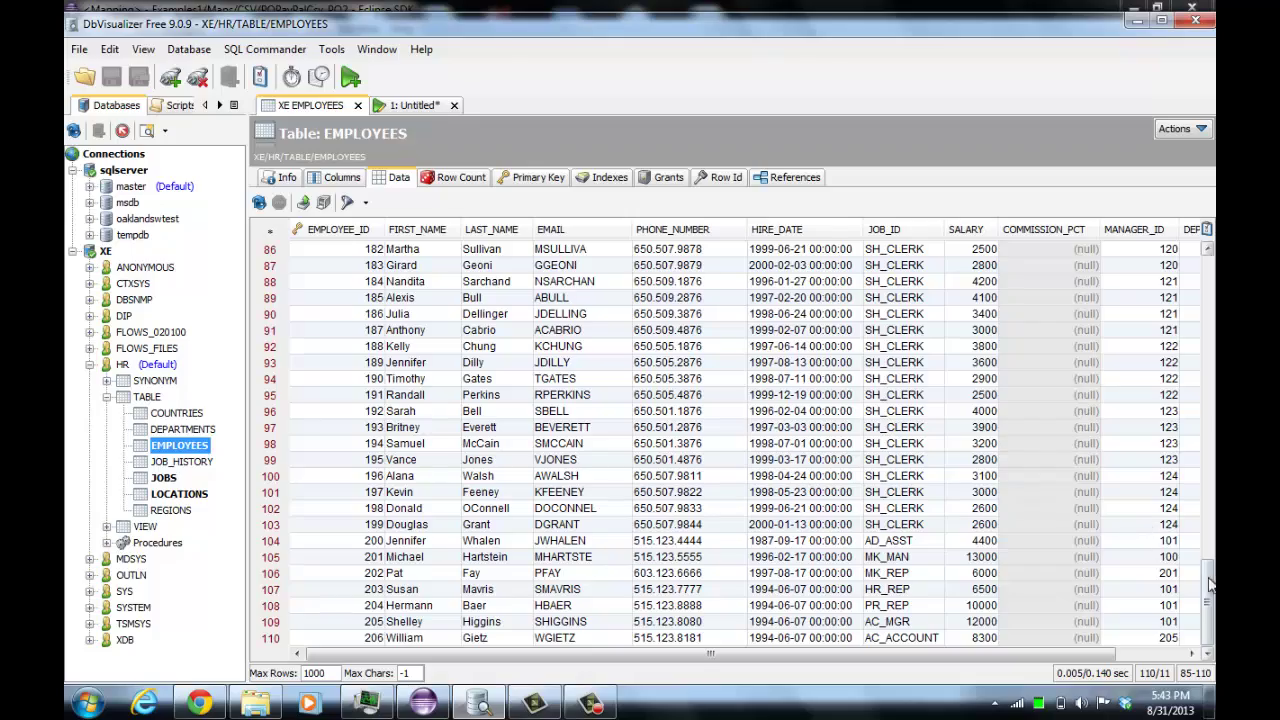
mouse_move(1207, 590)
mouse_down()
mouse_move(1207, 545)
mouse_move(1207, 595)
mouse_up()
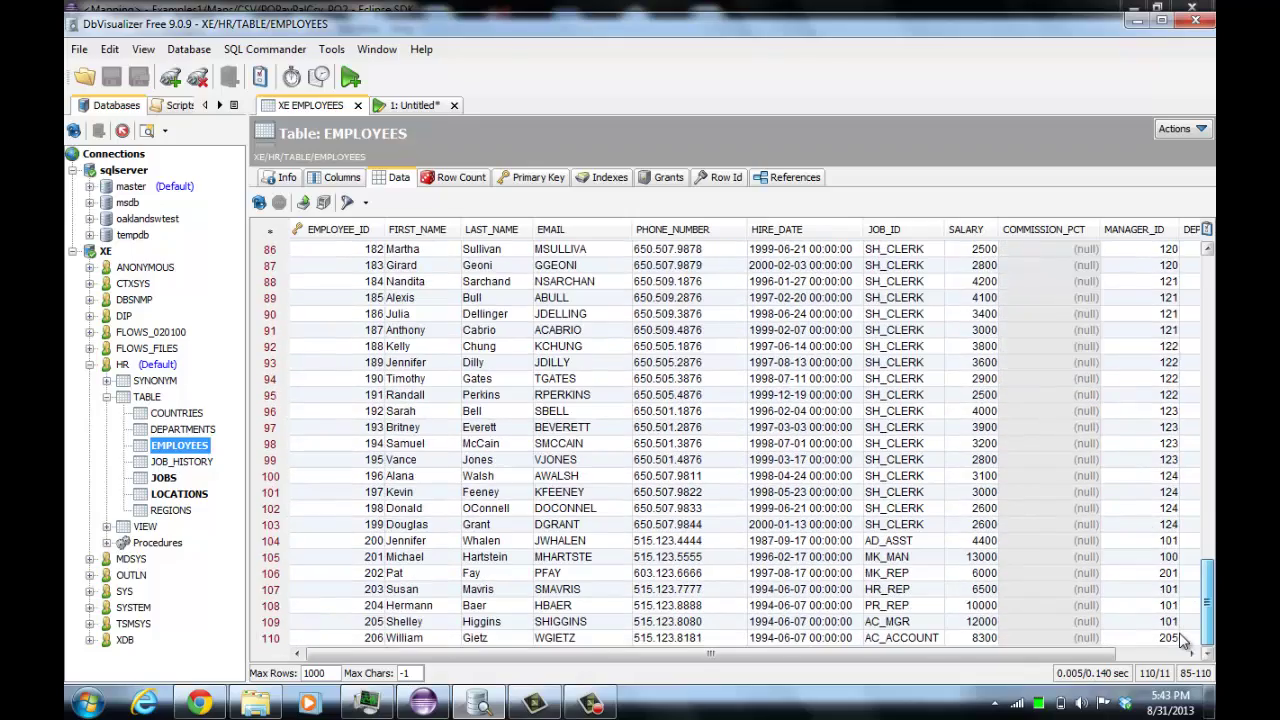
click(1213, 463)
drag(1213, 463, 1207, 322)
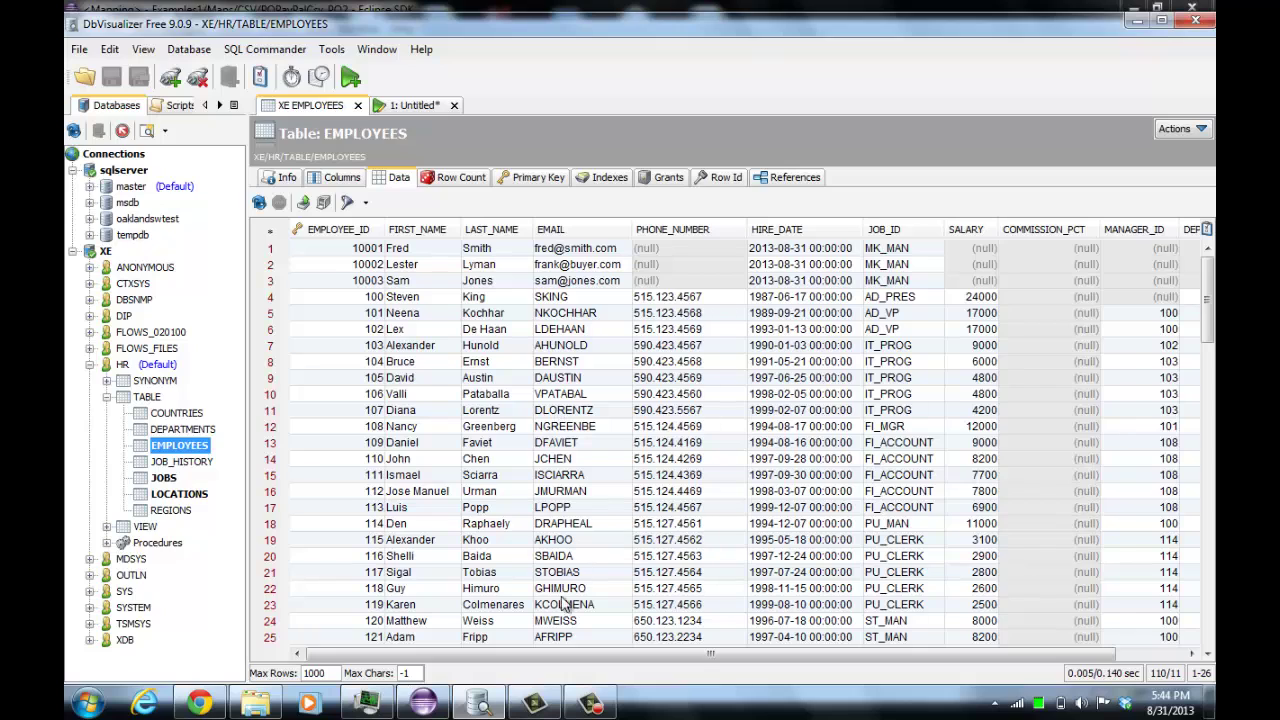
click(423, 703)
click(490, 476)
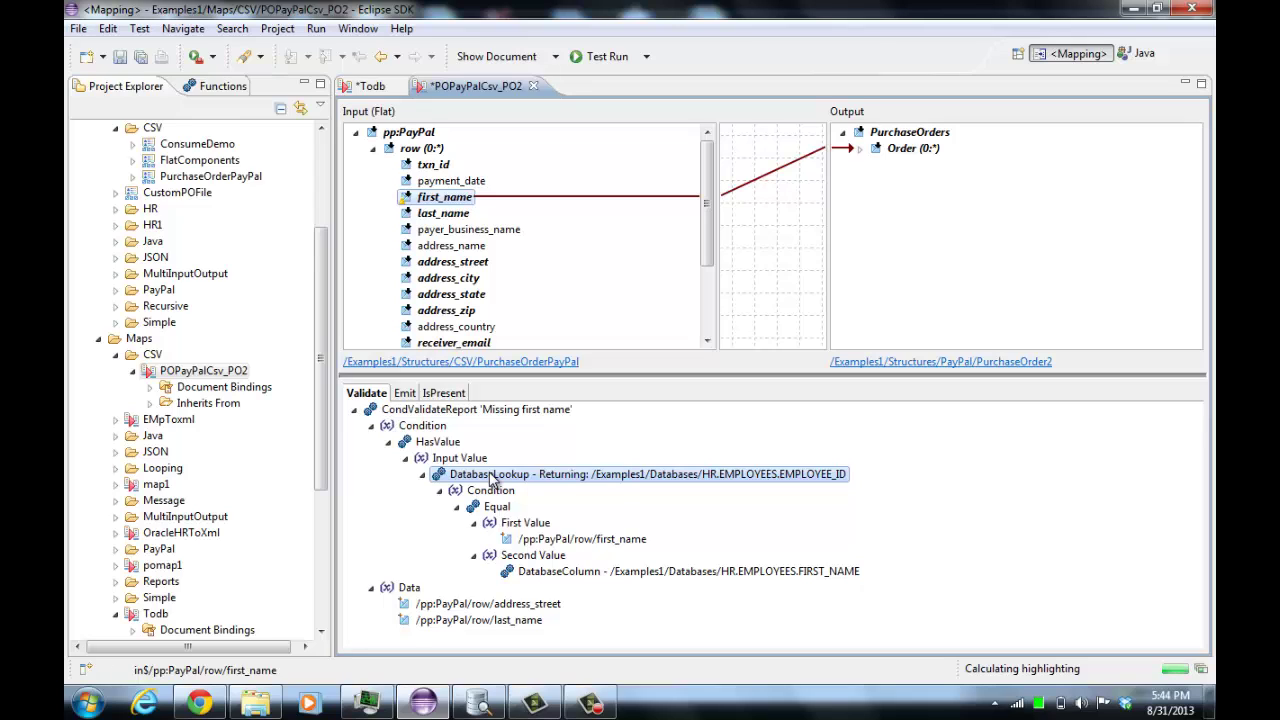
Expand Structures > HR1 in Project Explorer to reveal Joined Tables, Single Row Tables and Tables.
drag(325, 328, 334, 218)
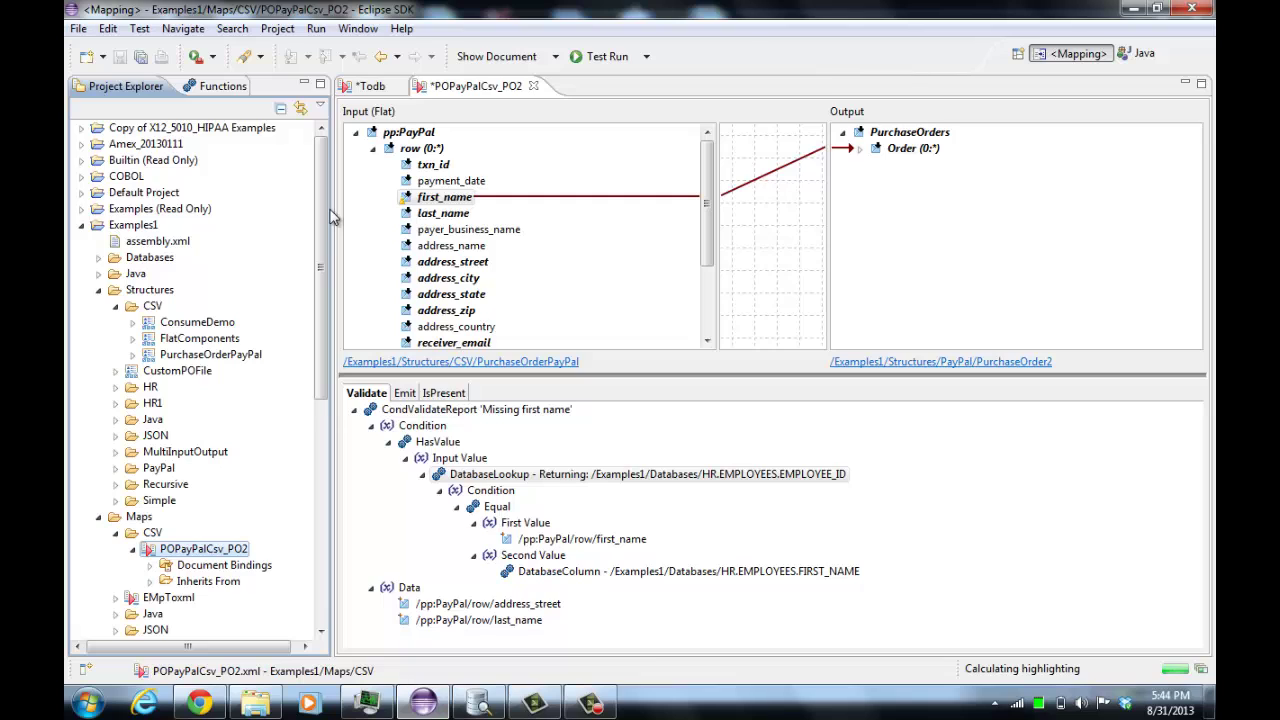
drag(322, 263, 322, 285)
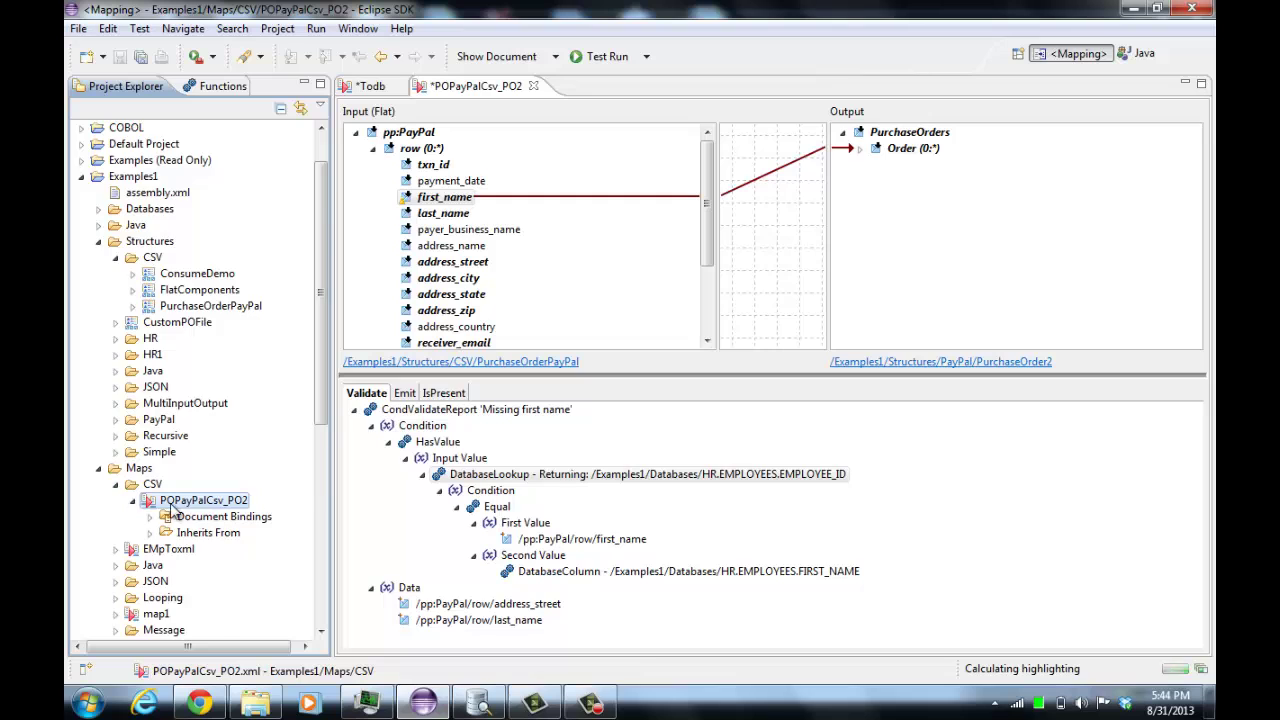
scroll(175, 512, down, 3)
scroll(174, 495, up, 3)
scroll(172, 490, up, 1)
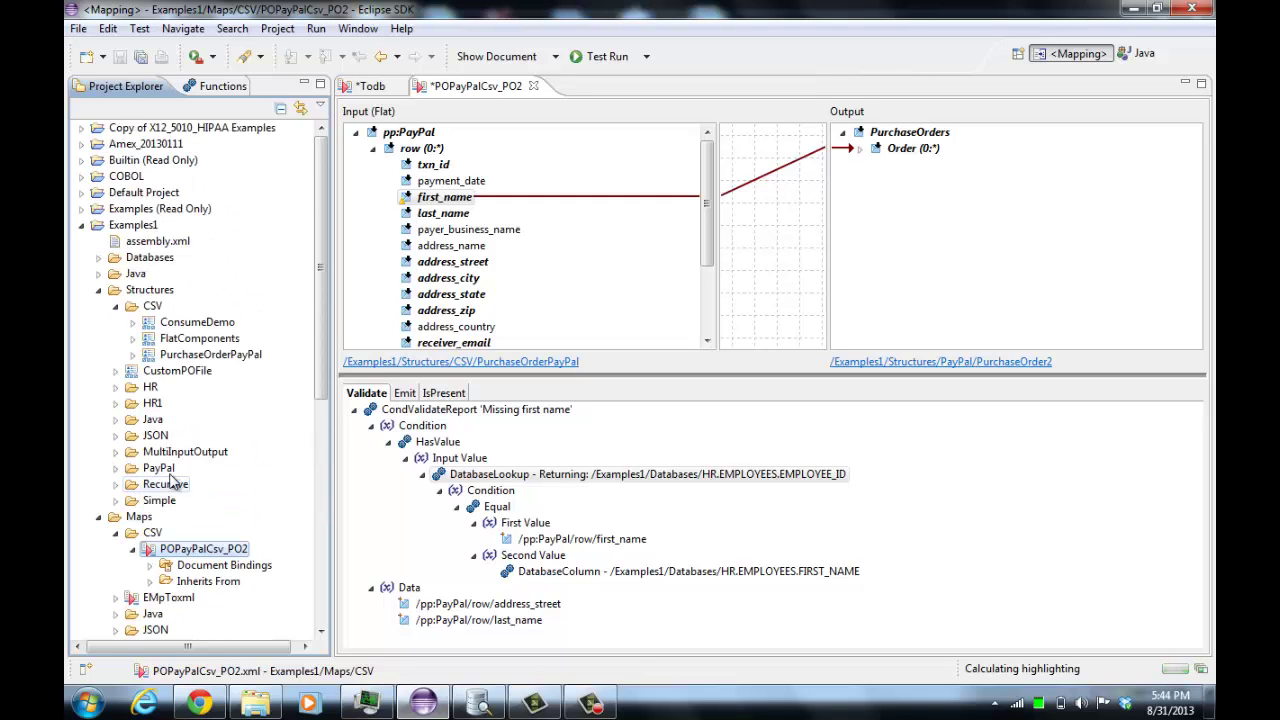
click(115, 403)
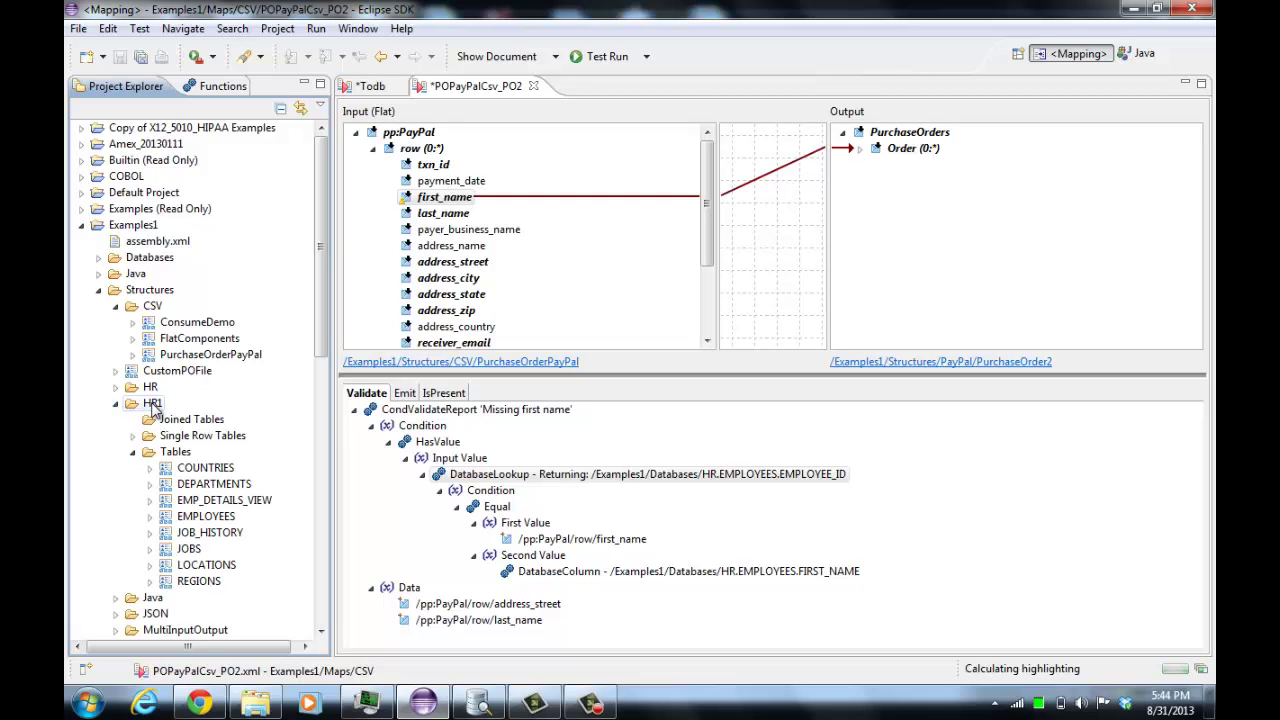
click(153, 405)
right_click(153, 405)
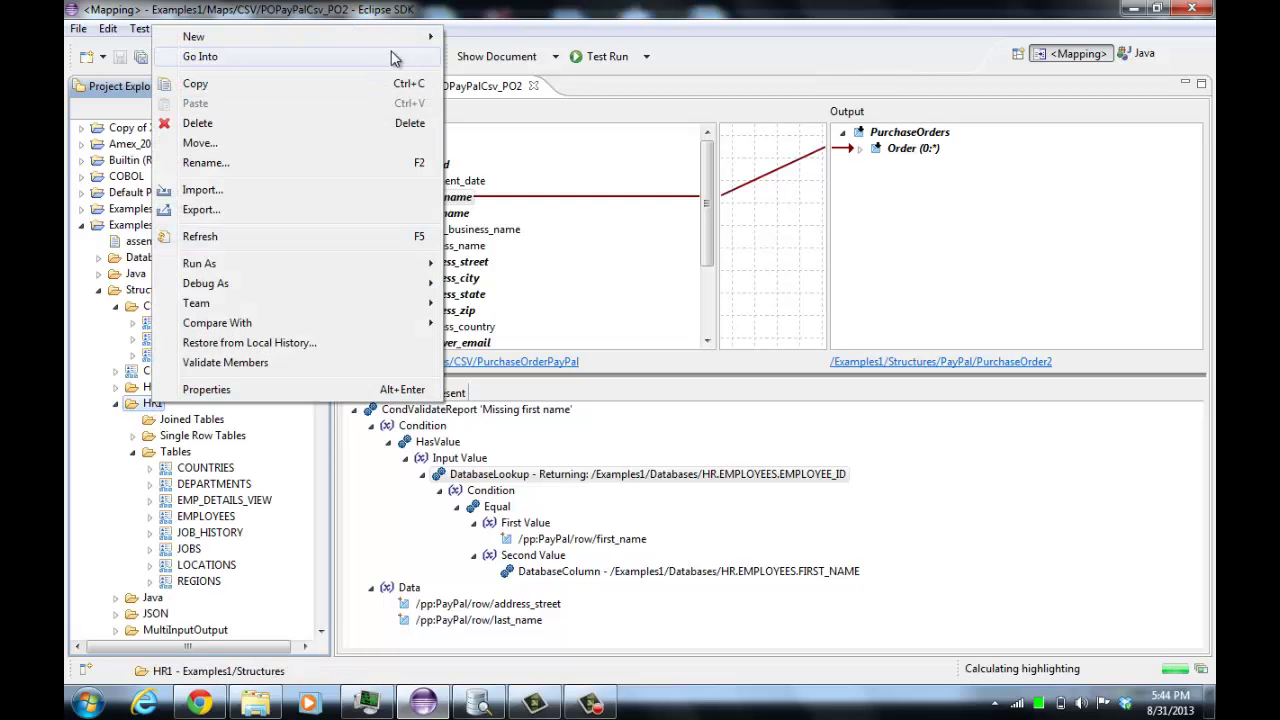
Start a new database join table structure in HR1 based on HR1/Tables/DEPARTMENTS.
mouse_move(400, 37)
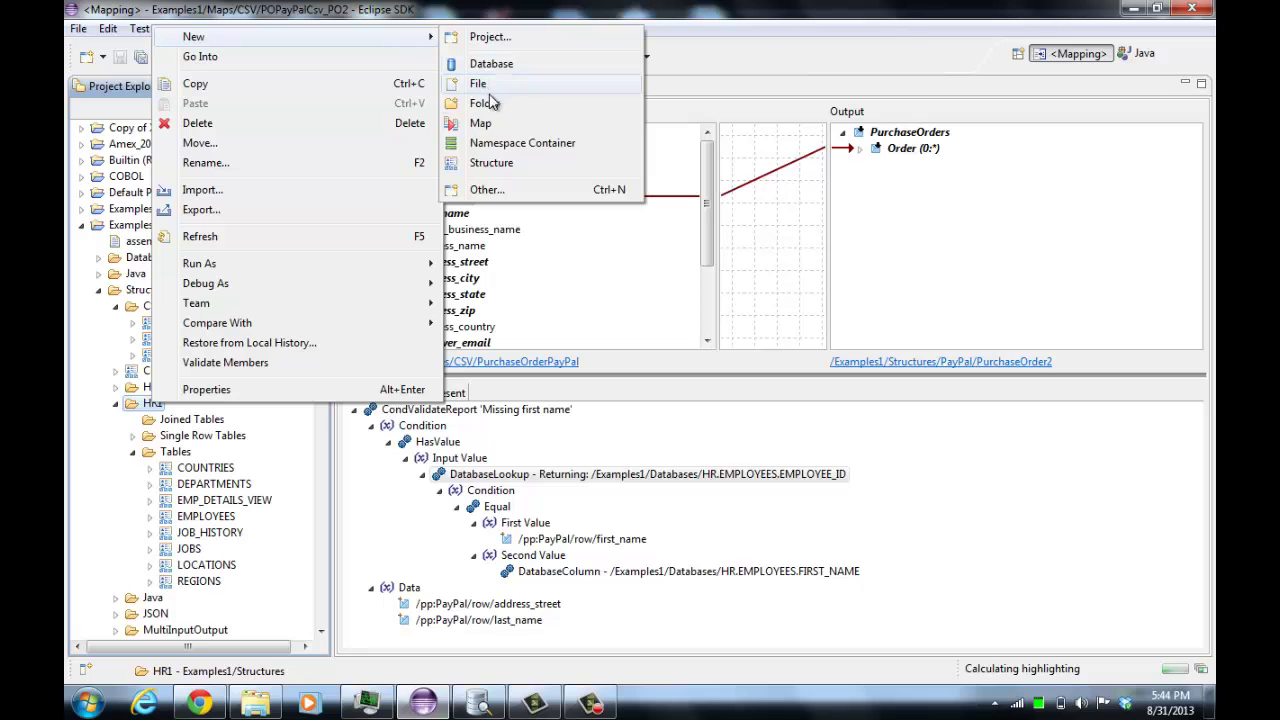
click(495, 164)
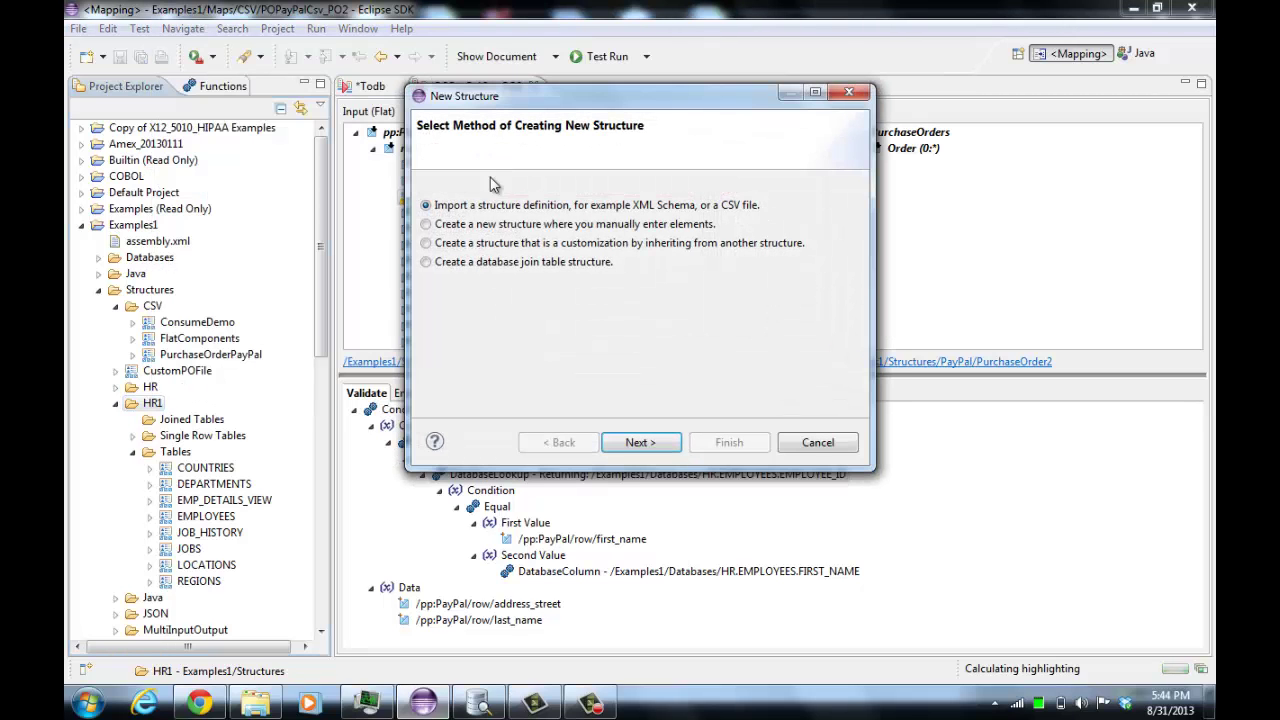
click(510, 264)
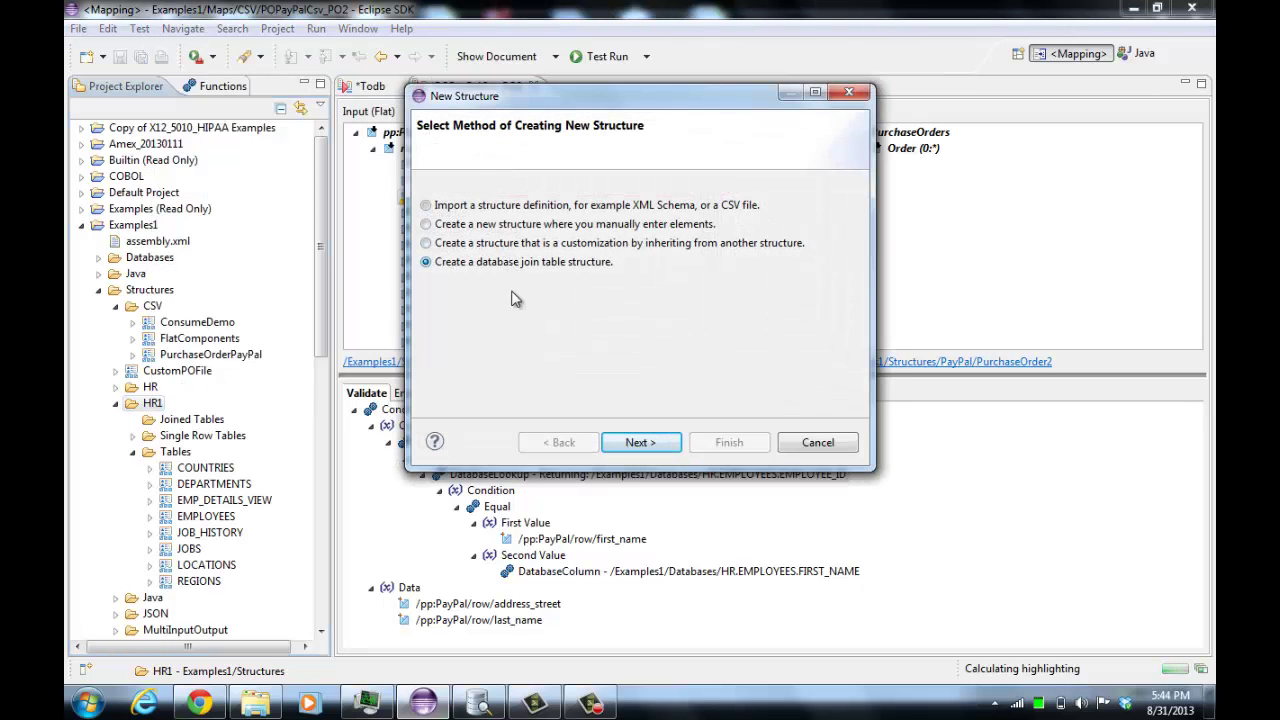
click(632, 442)
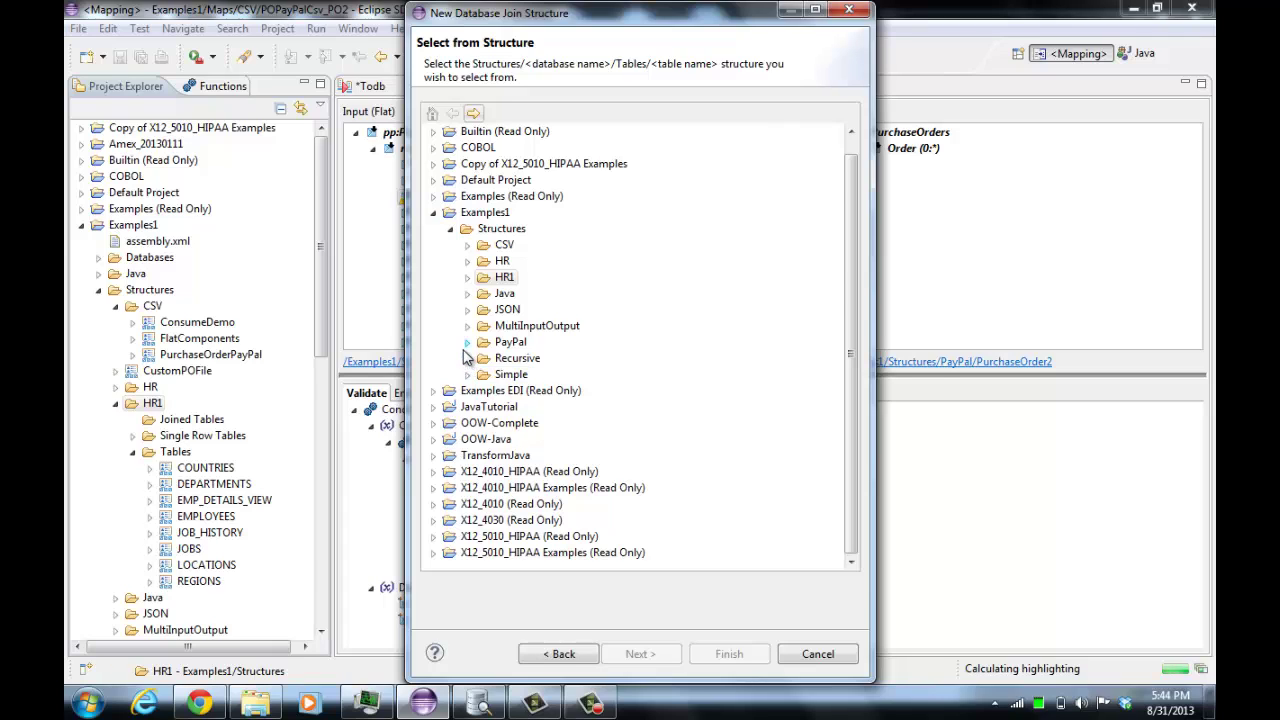
click(467, 279)
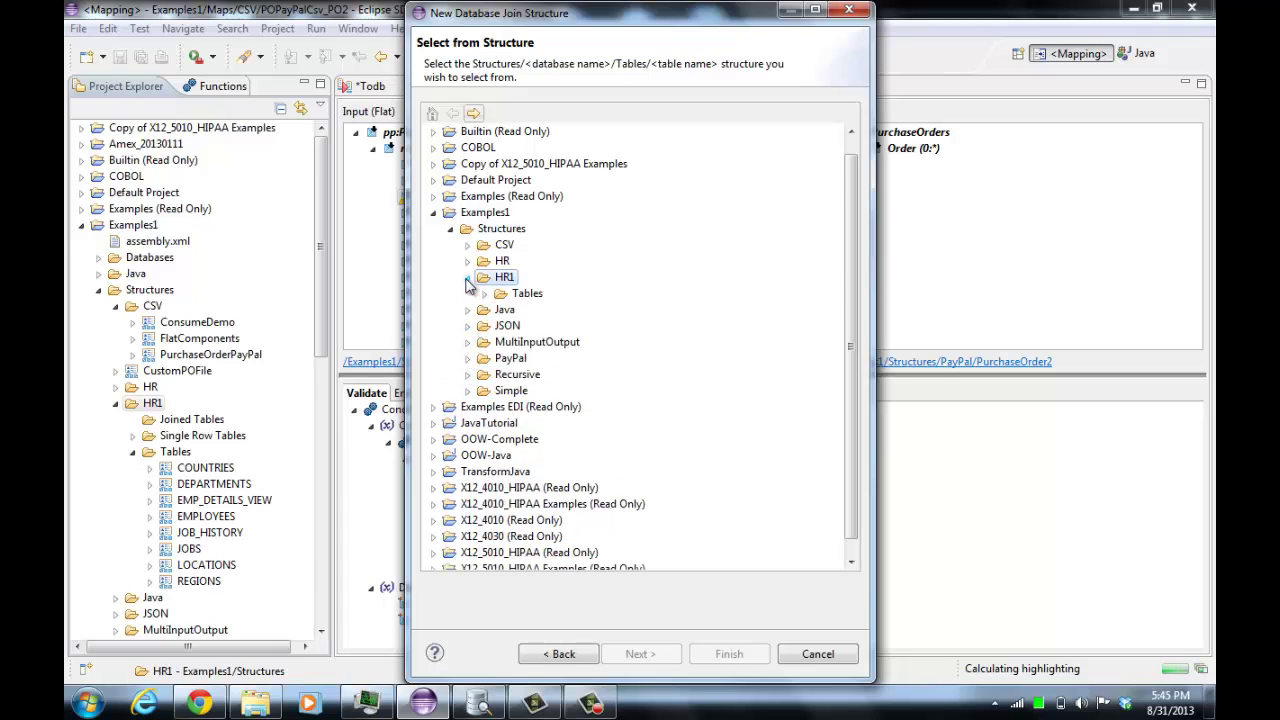
click(485, 294)
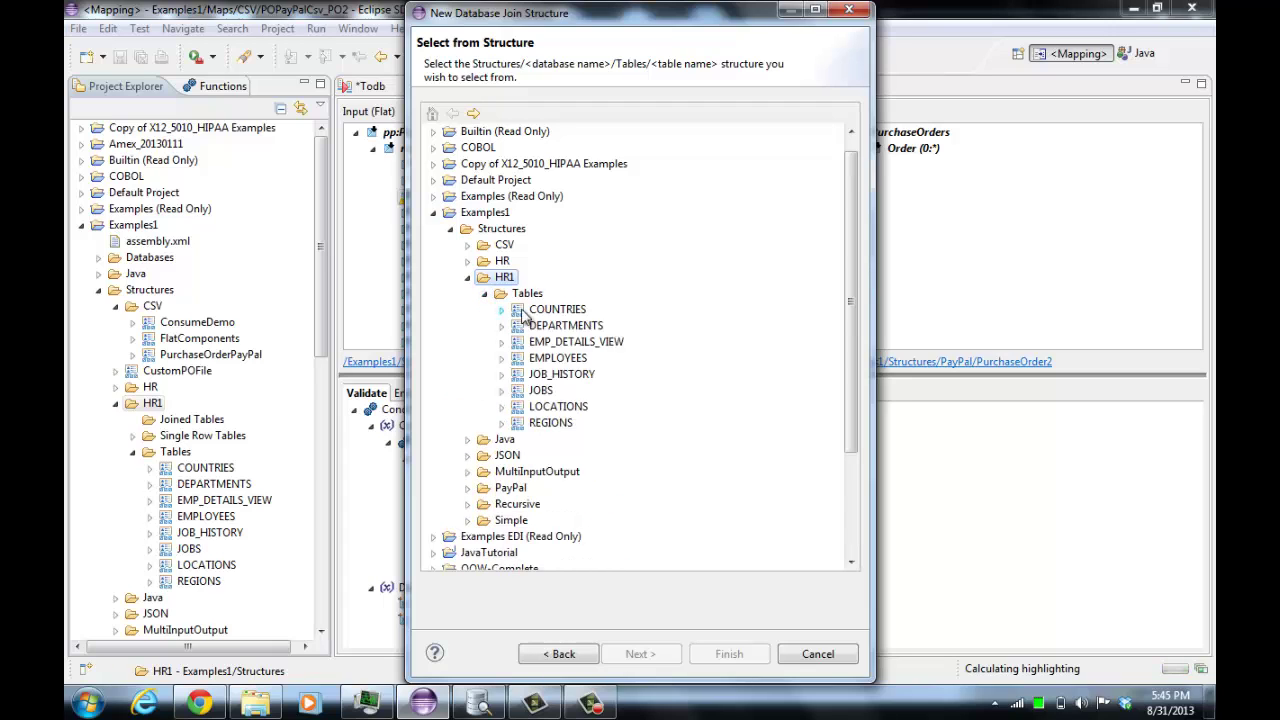
click(566, 326)
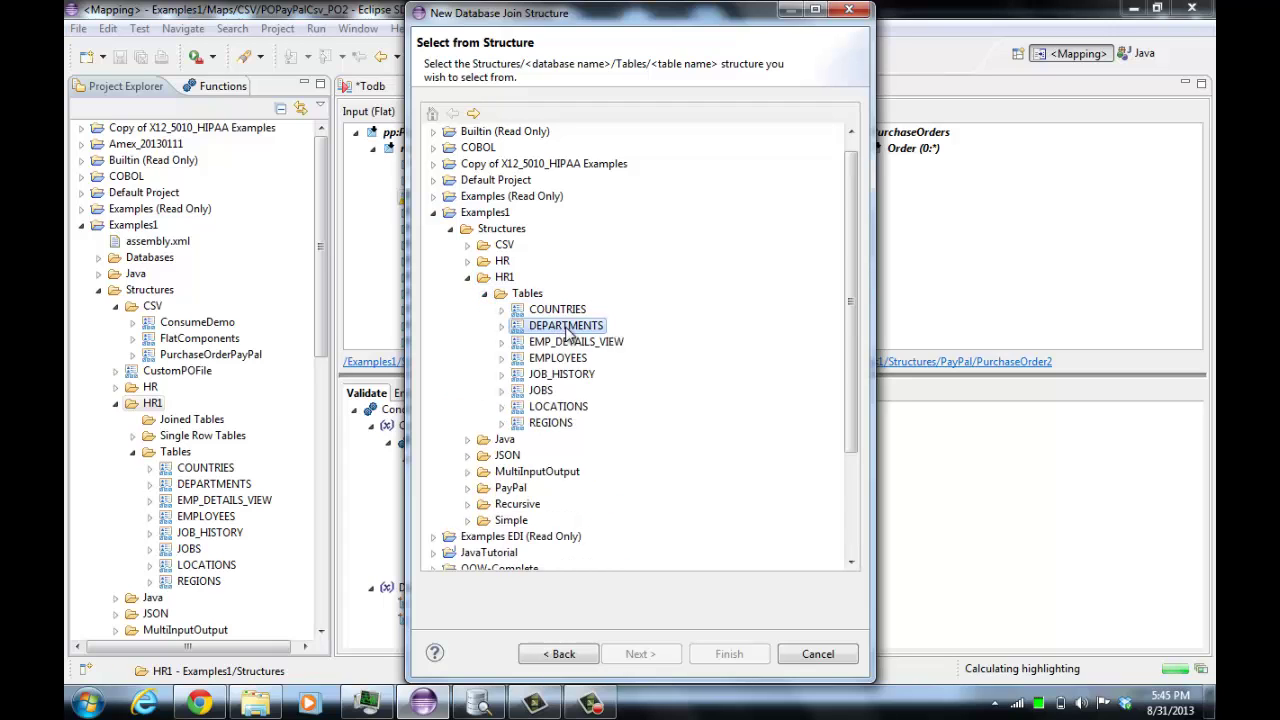
click(636, 656)
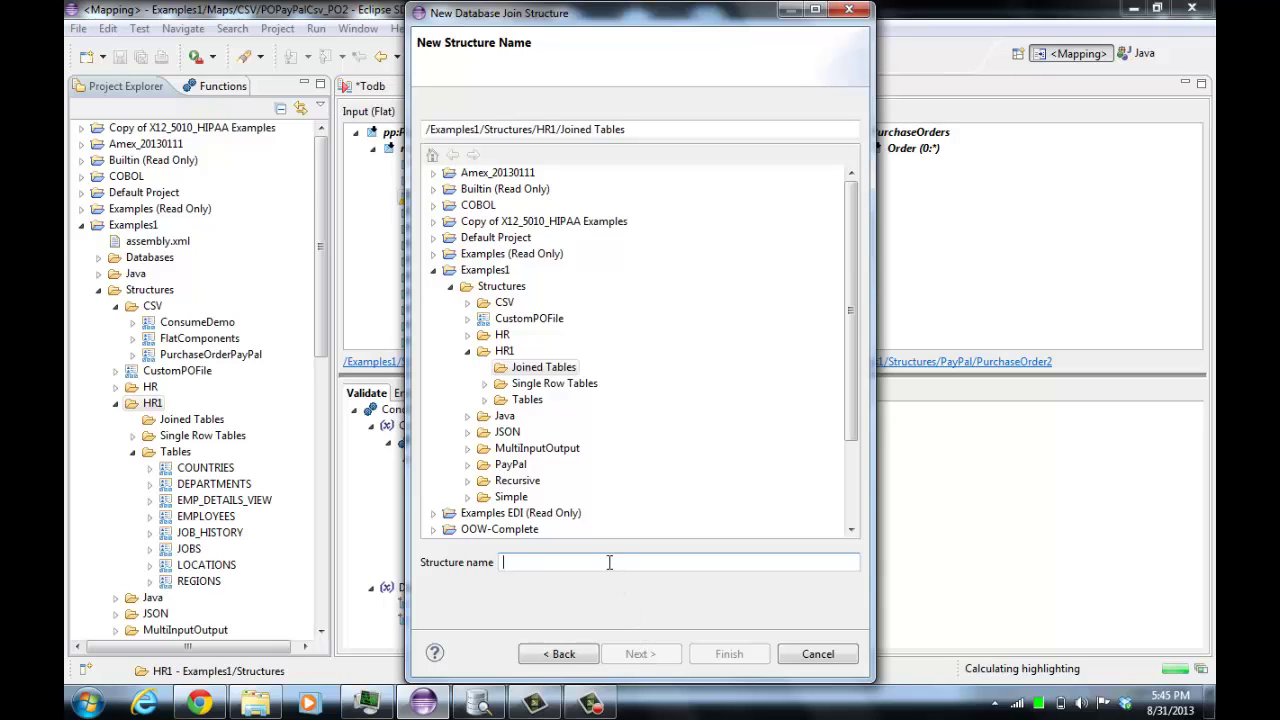
Name it DEPT_EMPS, join Single Row Tables/EMPLOYEES, and finish the wizard.
text(DEPT_EMPS)
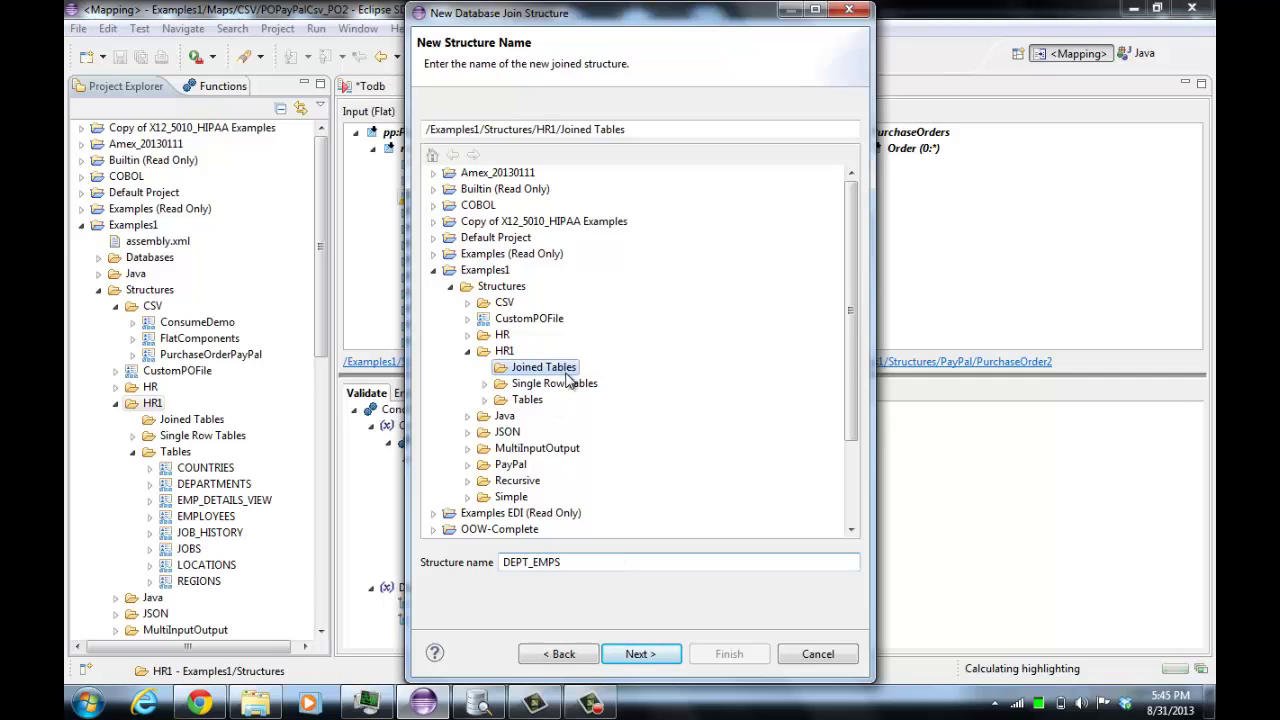
click(657, 658)
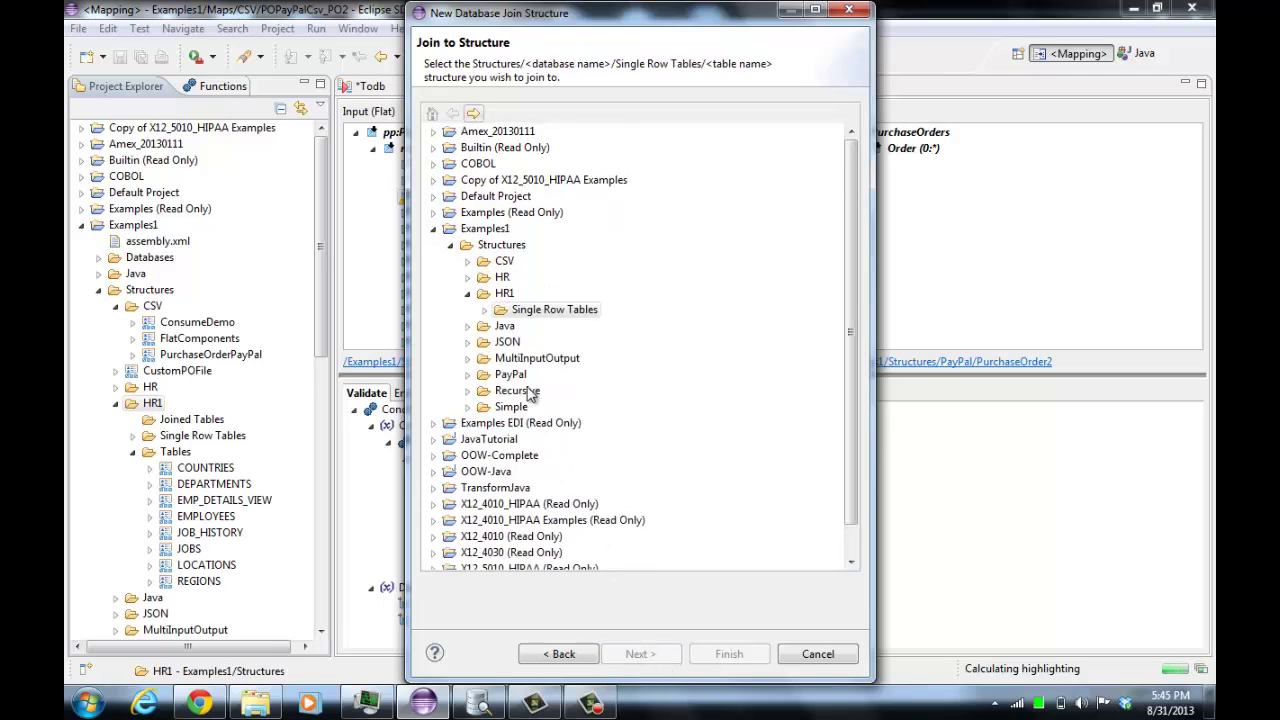
click(485, 310)
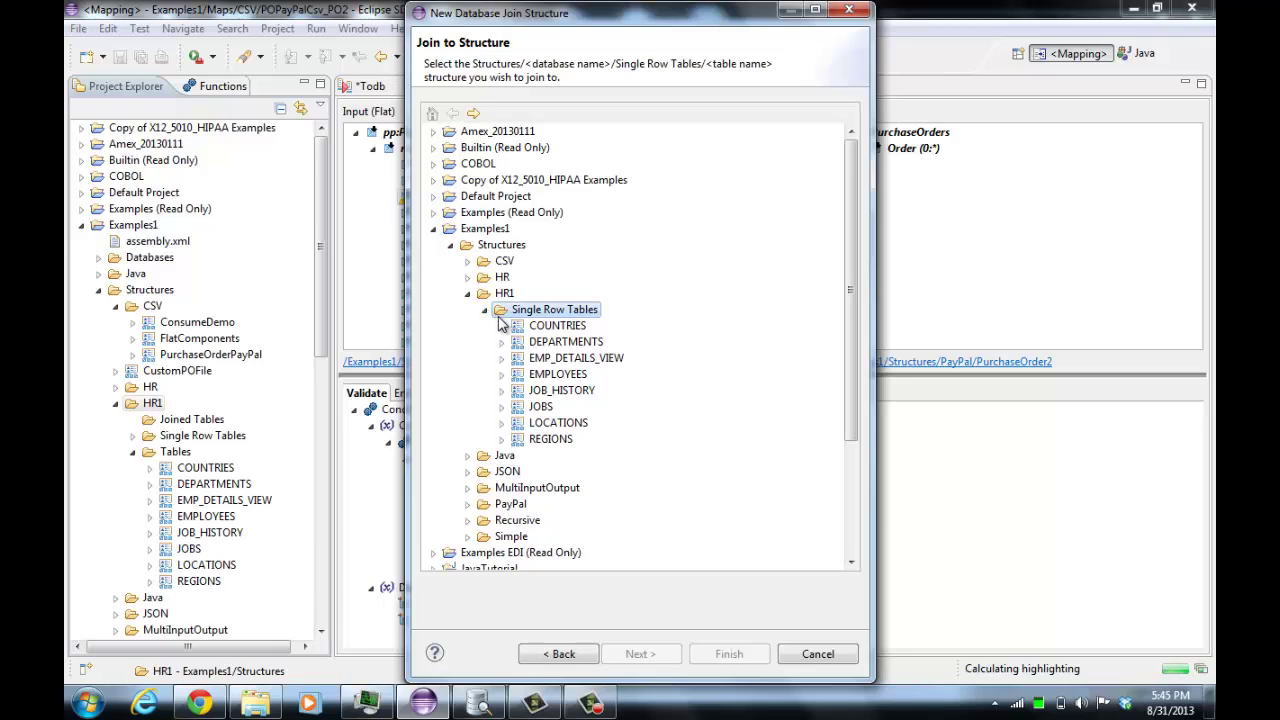
click(559, 376)
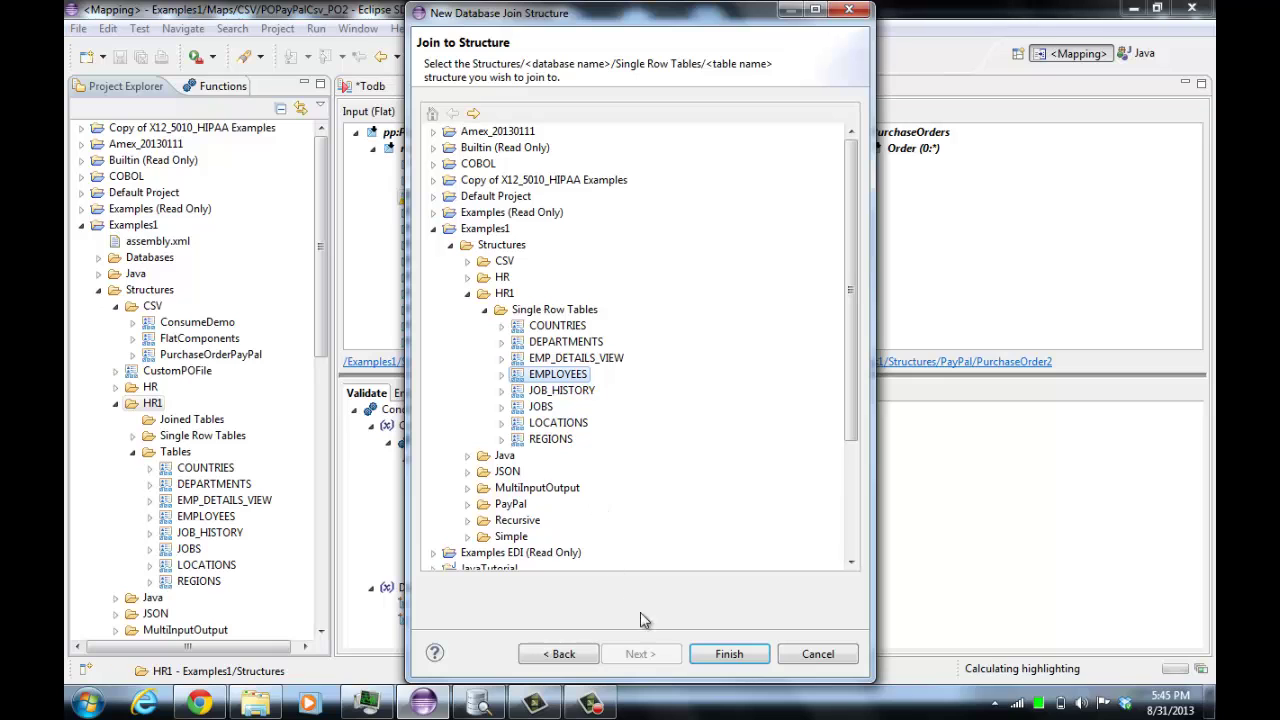
click(727, 655)
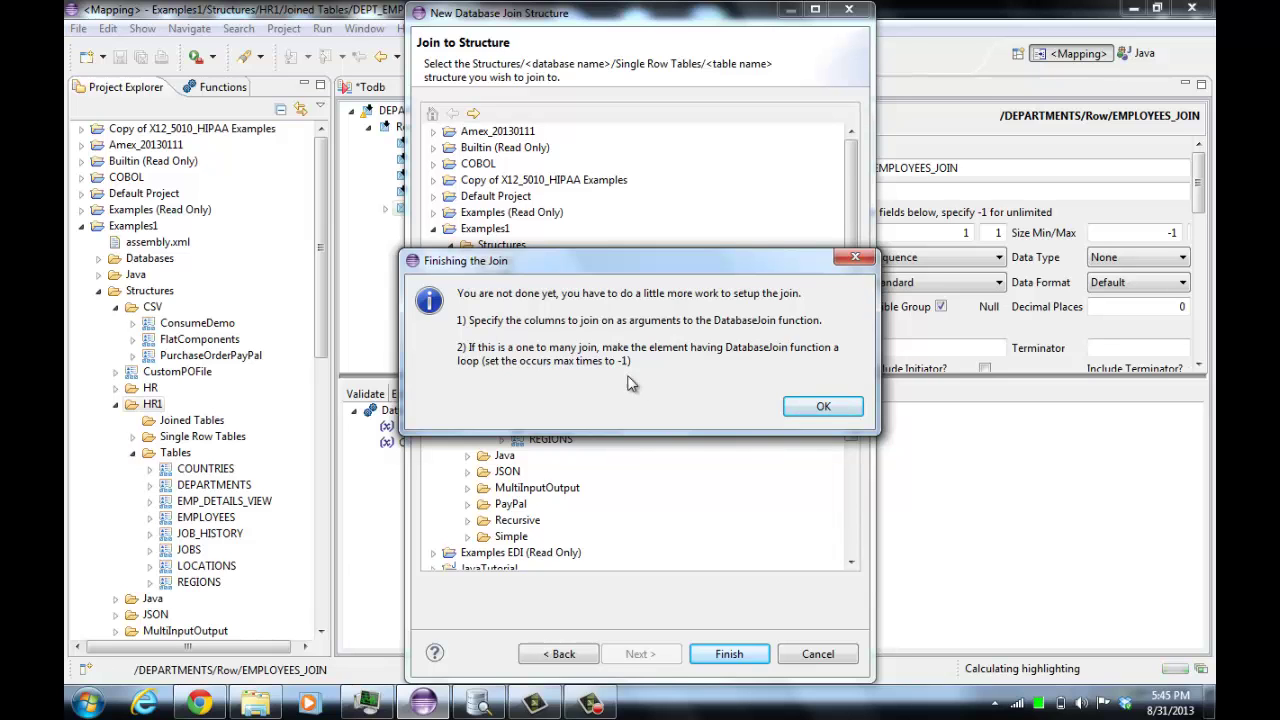
click(816, 412)
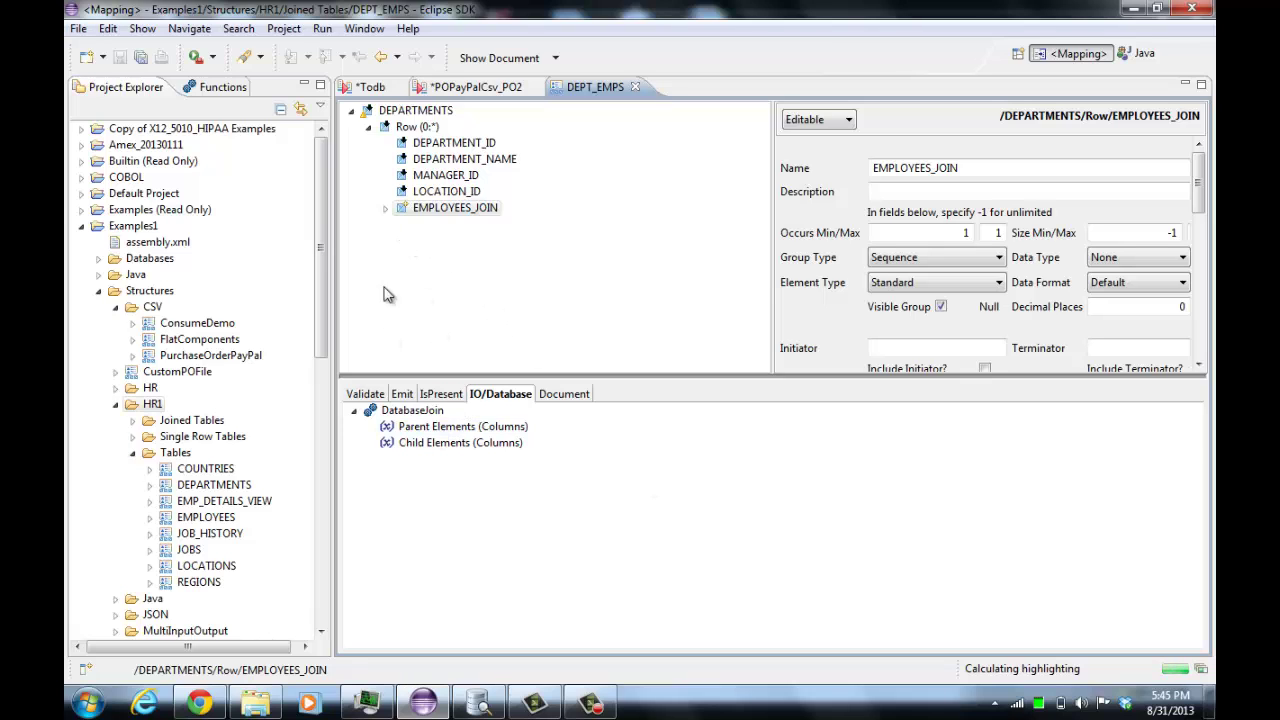
Join DEPT_EMPS with DEPARTMENT_ID as the parent element and EMPLOYEES_JOIN/DEPARTMENT_ID as the child.
click(385, 208)
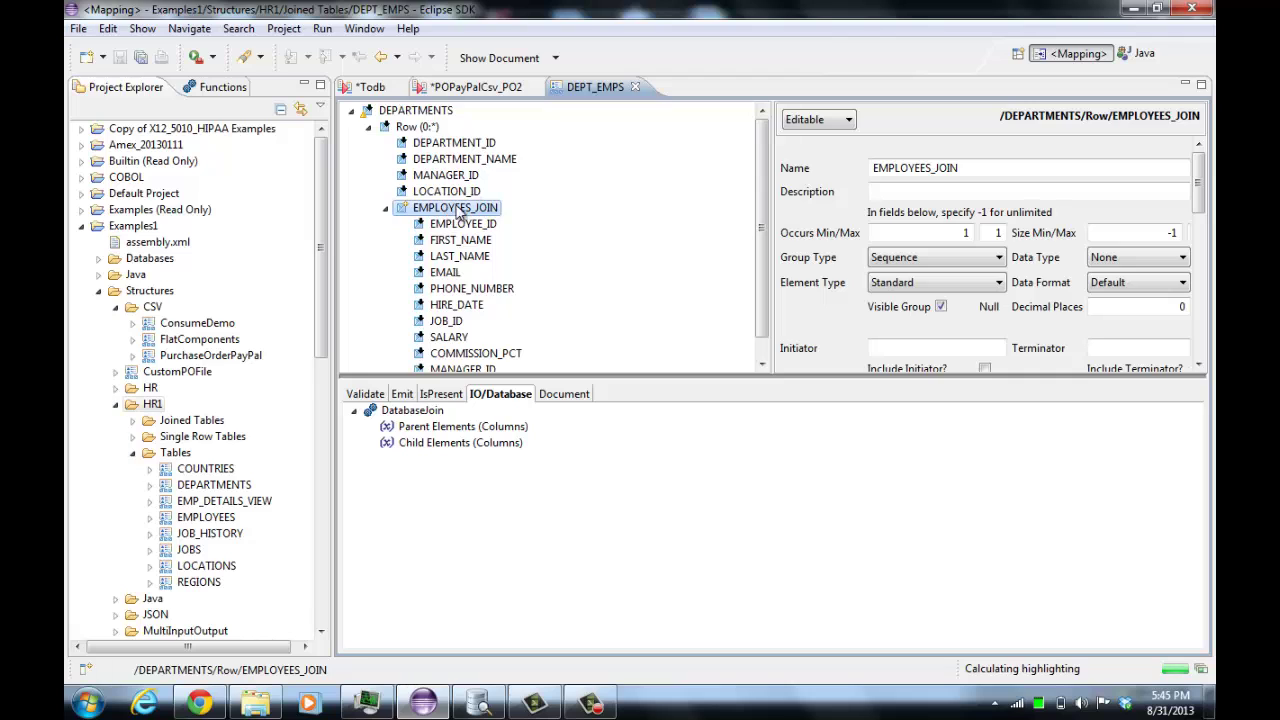
drag(486, 145, 495, 428)
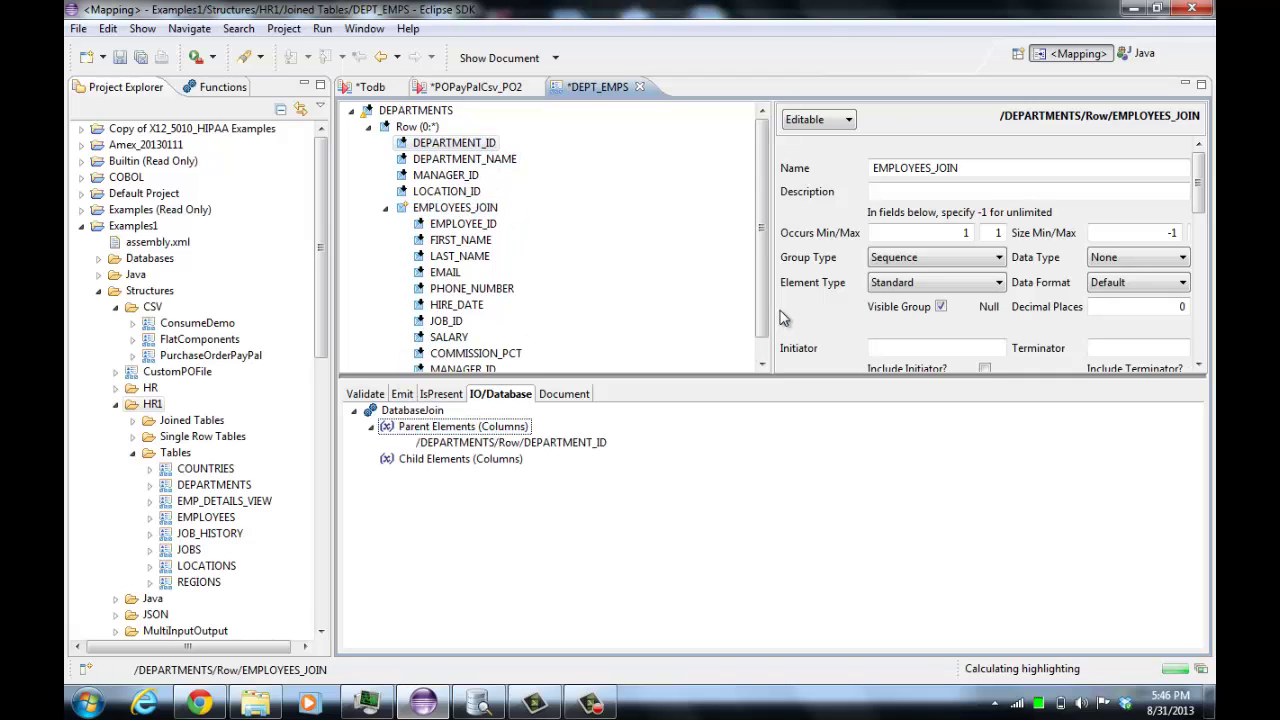
drag(763, 300, 763, 320)
drag(486, 372, 487, 466)
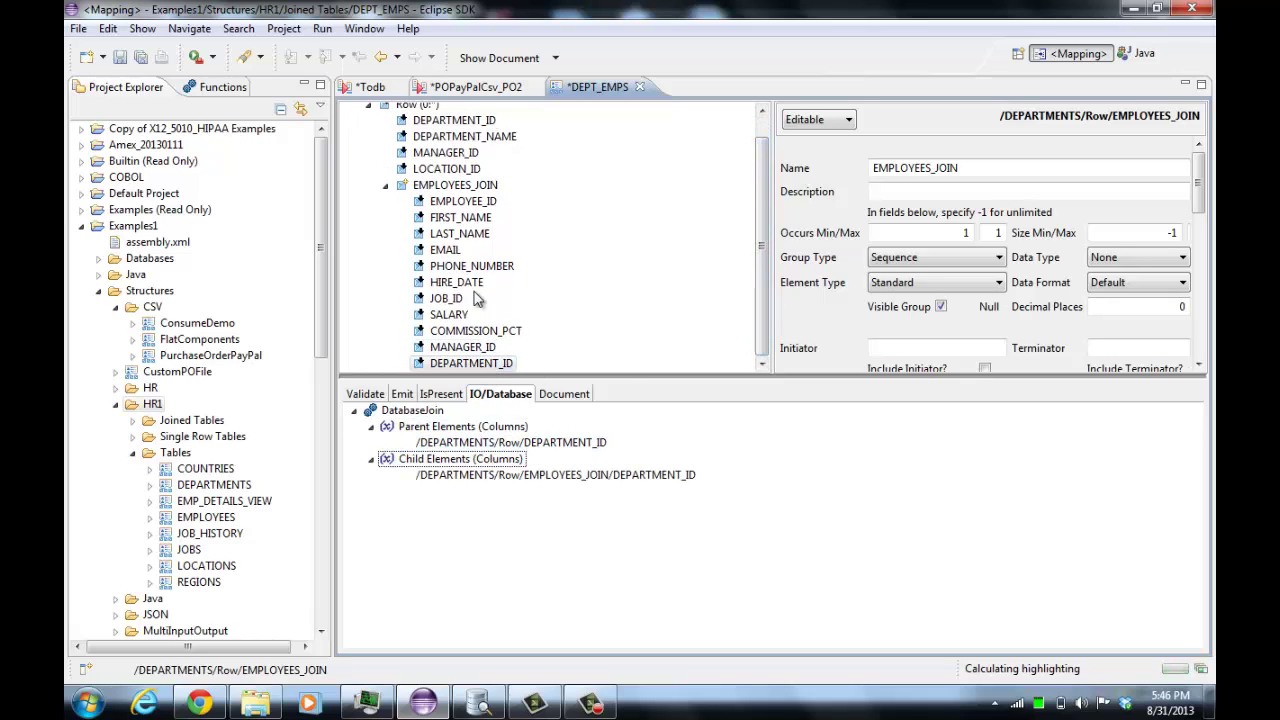
Set EMPLOYEES_JOIN's Occurs Max to -1 so it repeats 1:*.
click(472, 189)
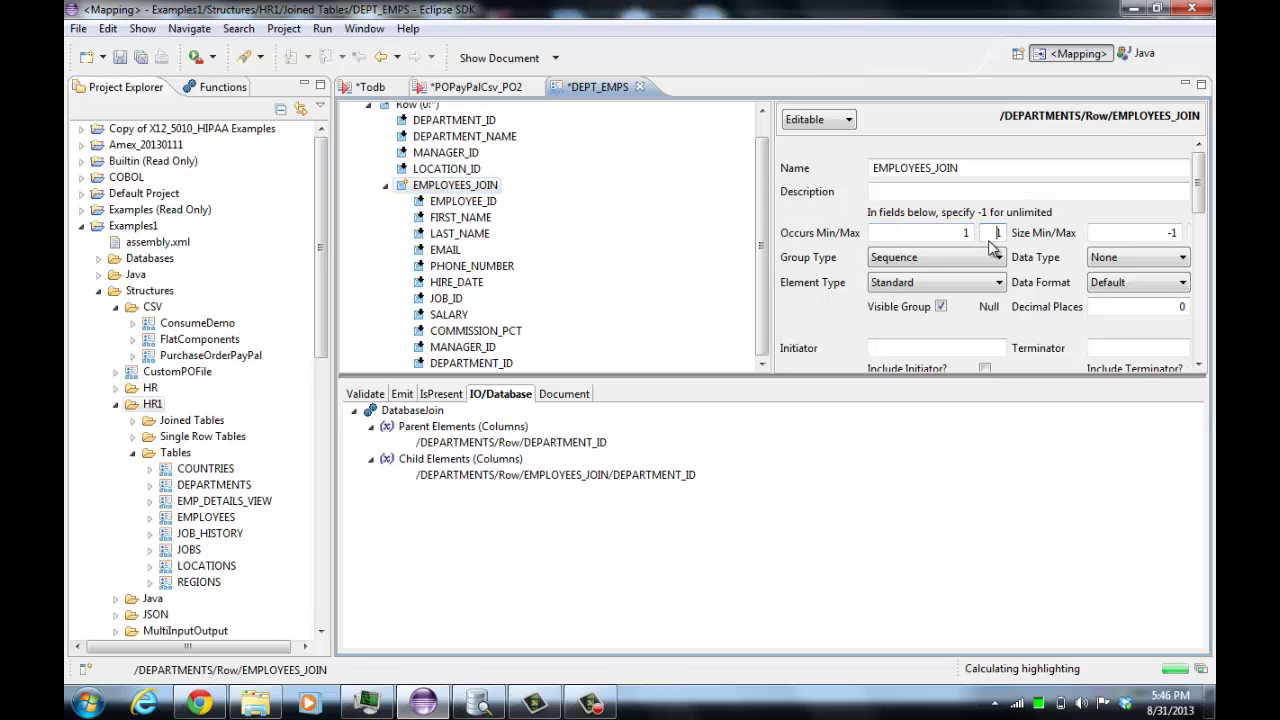
key(Tab)
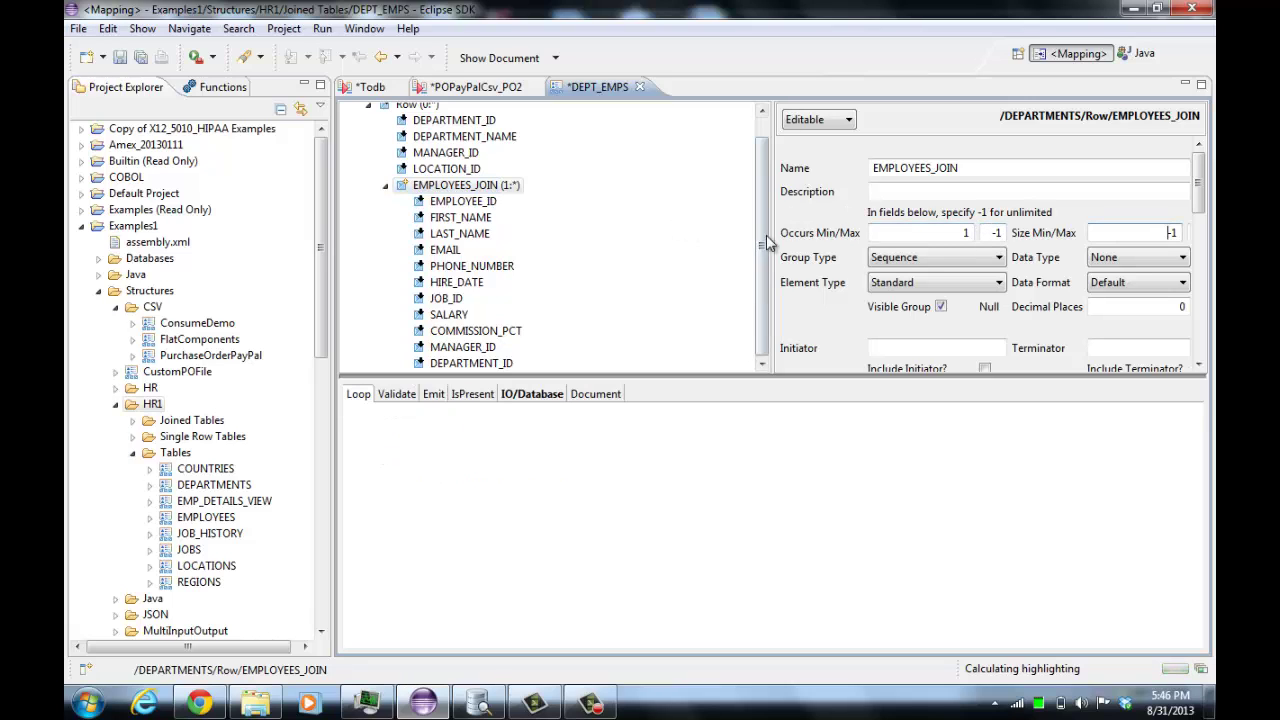
scroll(763, 237, up, 1)
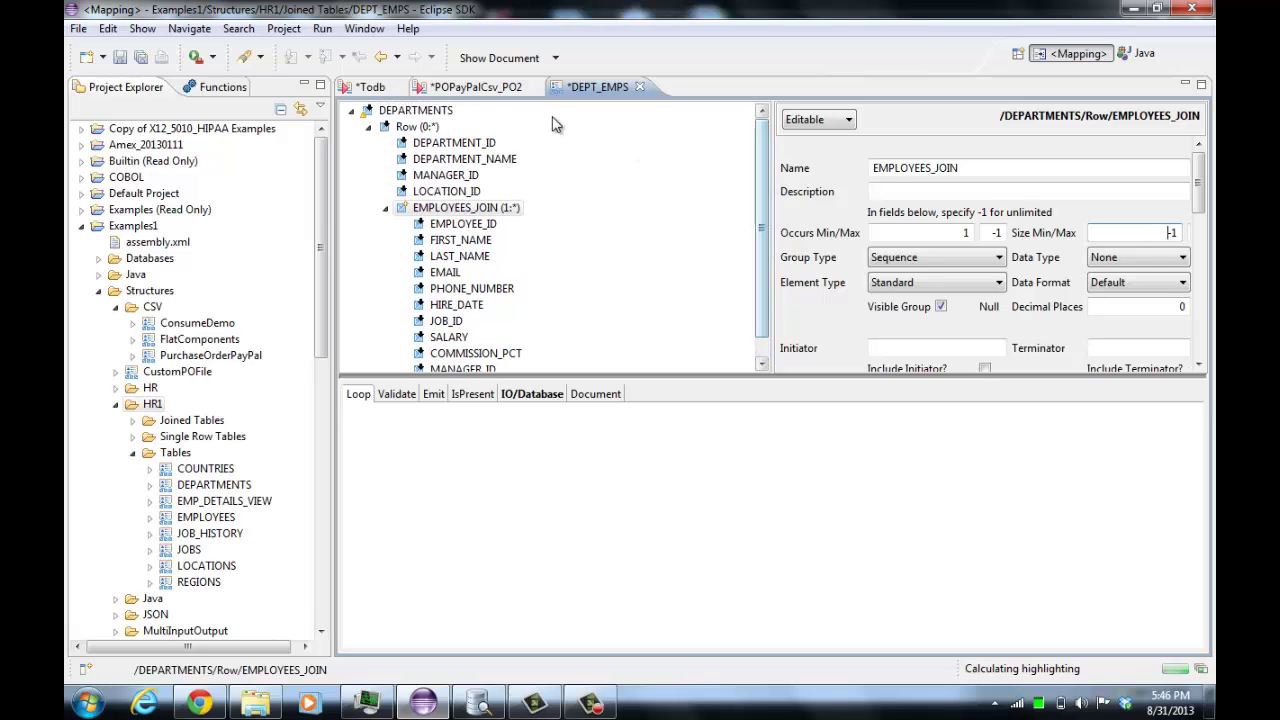
Preview the sample document of departments with nested EMPLOYEES_JOIN records, then save DEPT_EMPS.
click(499, 58)
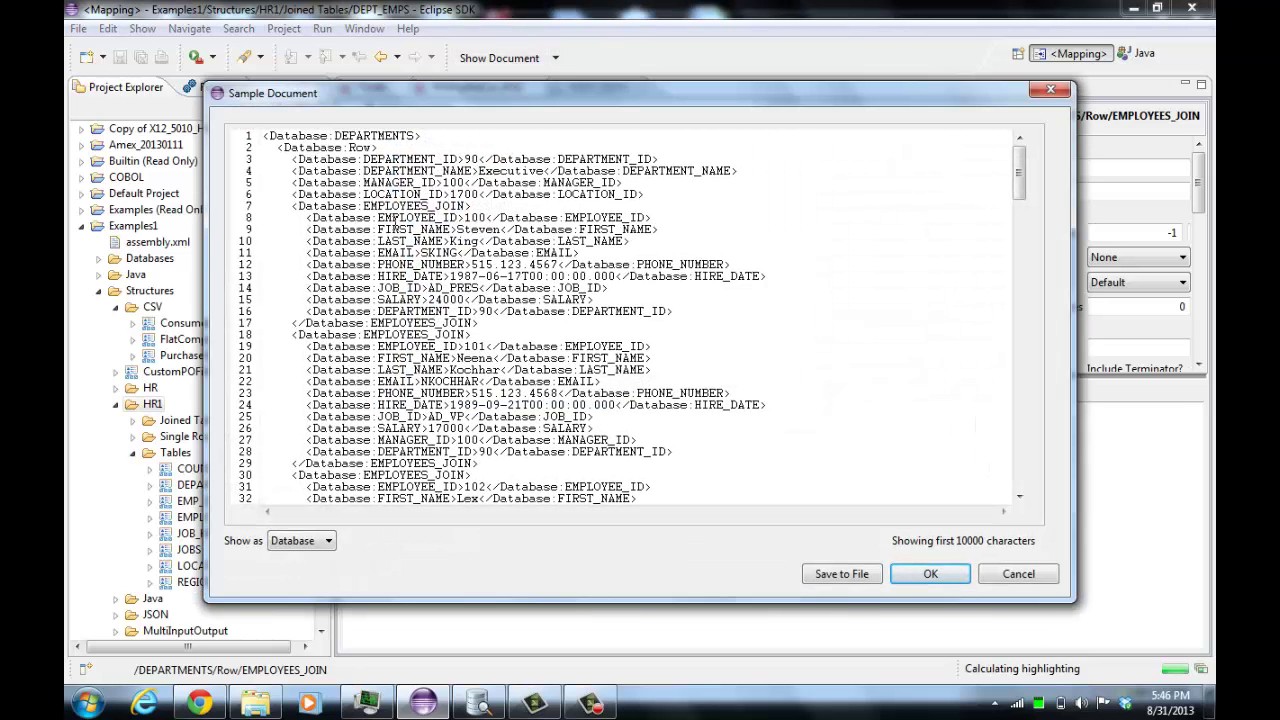
scroll(460, 311, down, 10)
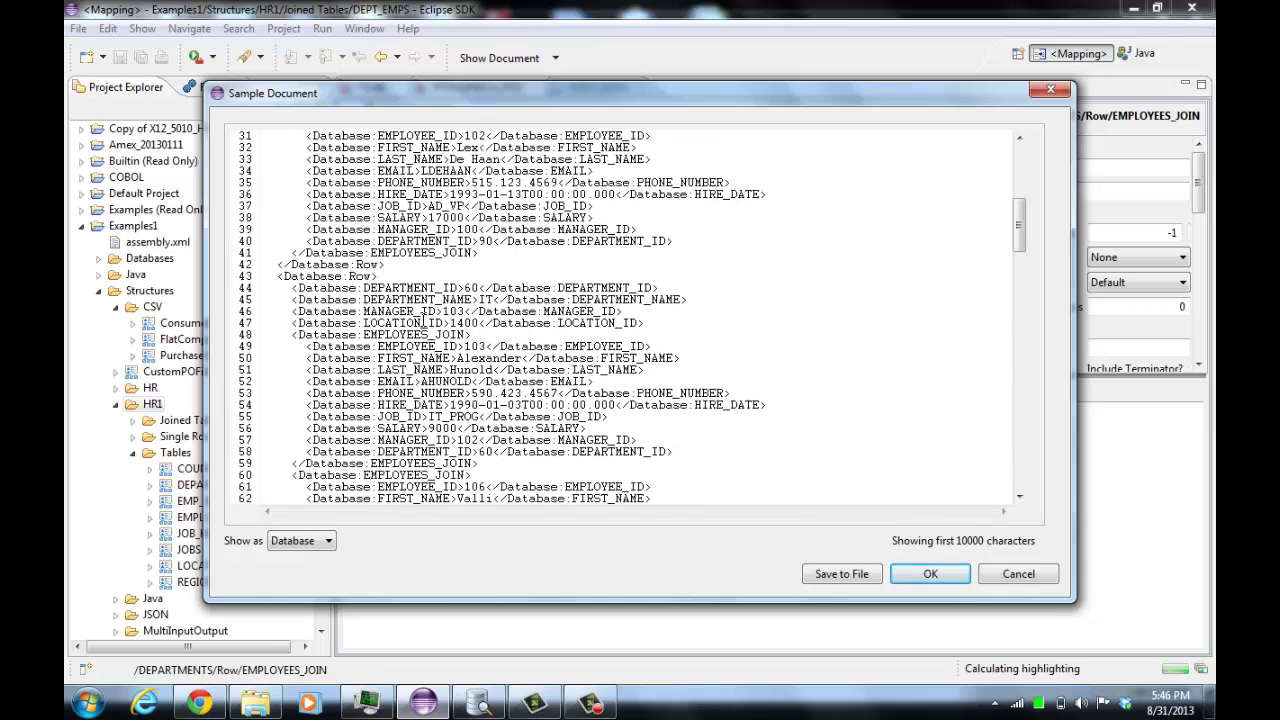
scroll(422, 322, down, 1)
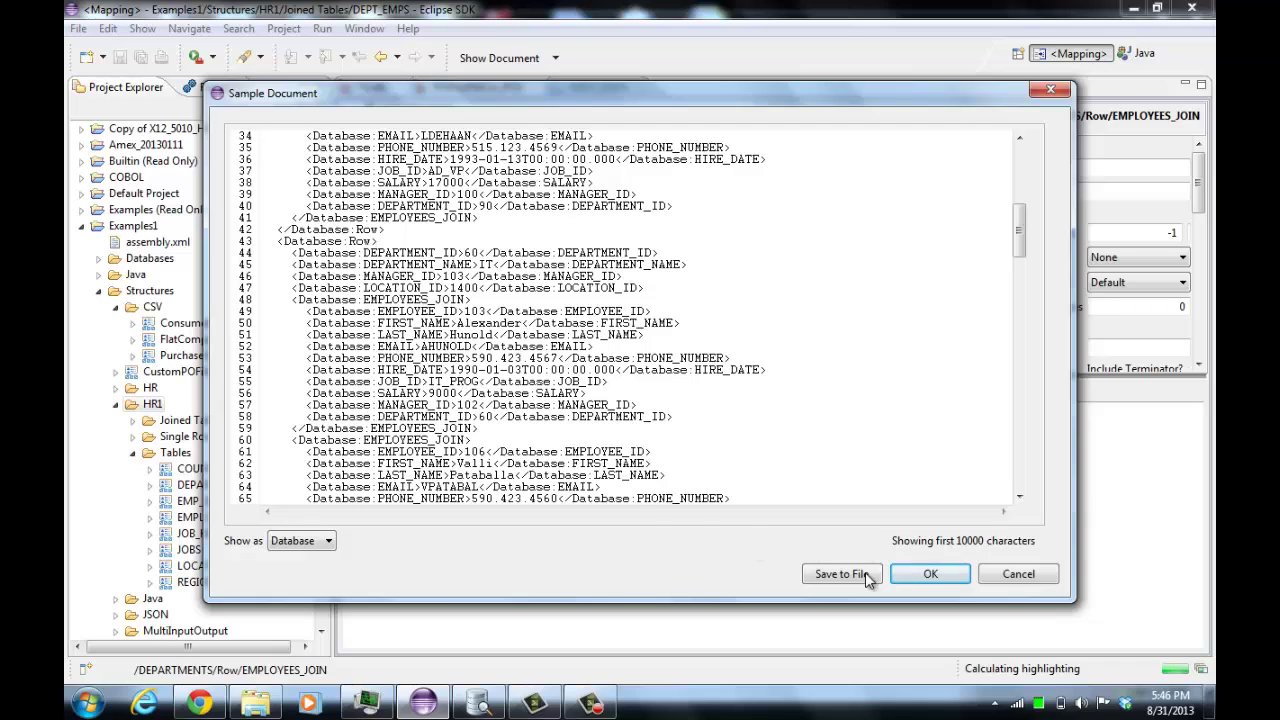
click(928, 574)
click(119, 57)
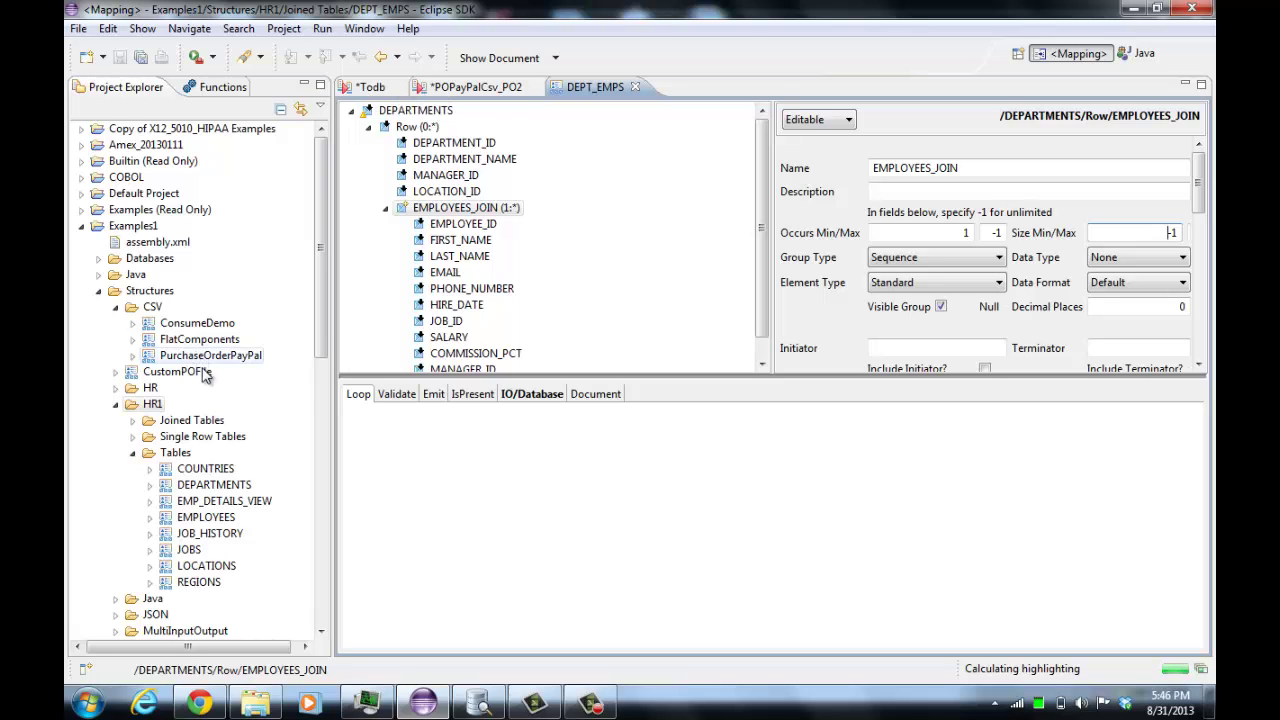
Reopen the OracleHRToXml map and bring up its Functions list.
drag(322, 360, 312, 507)
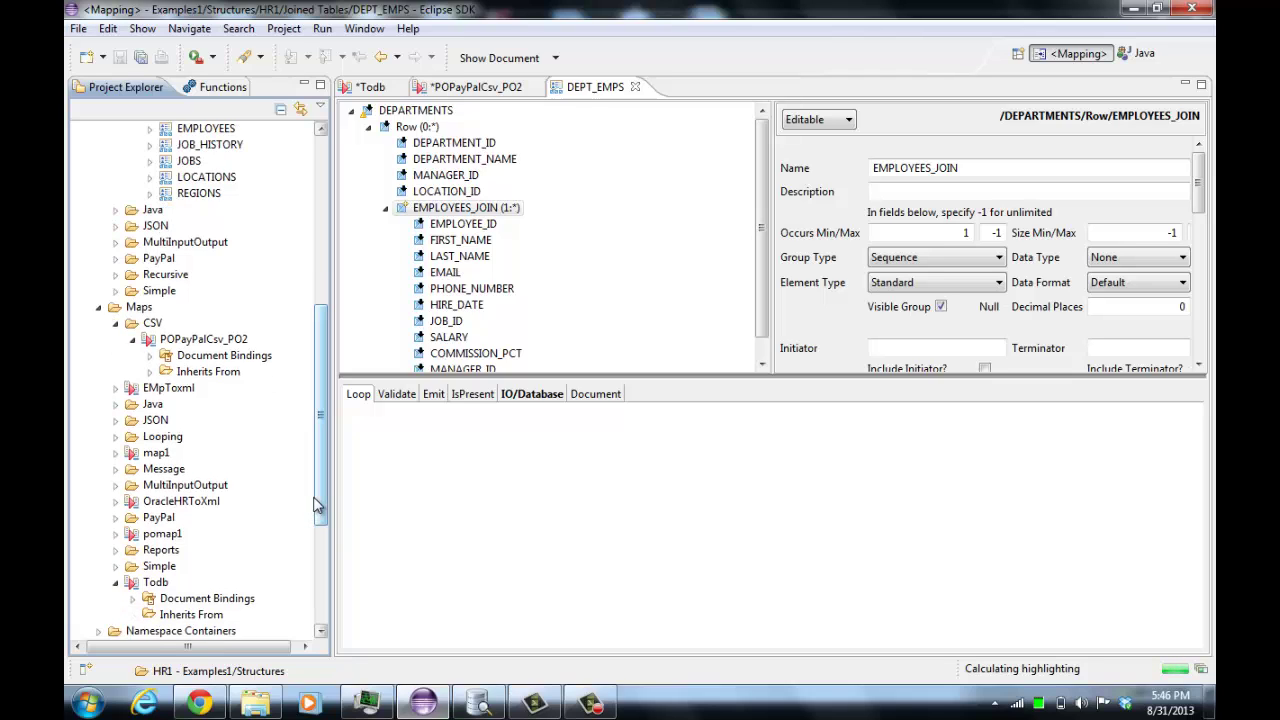
double_click(207, 503)
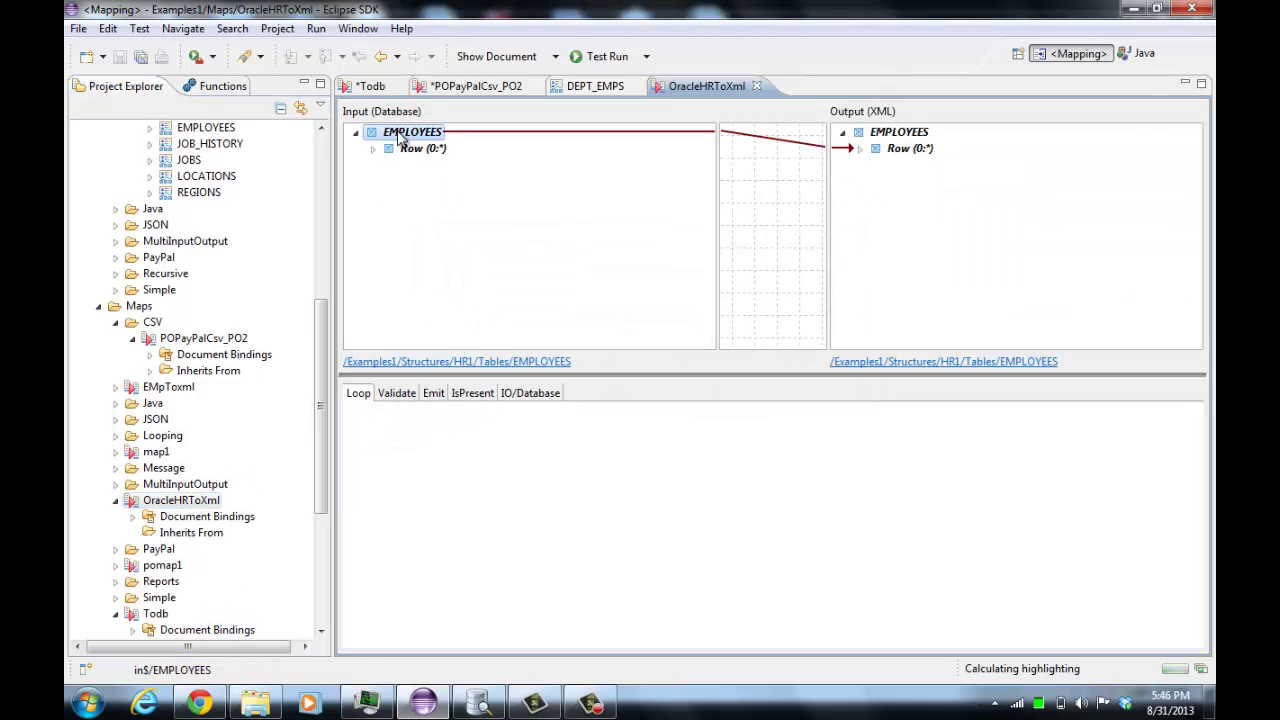
click(212, 88)
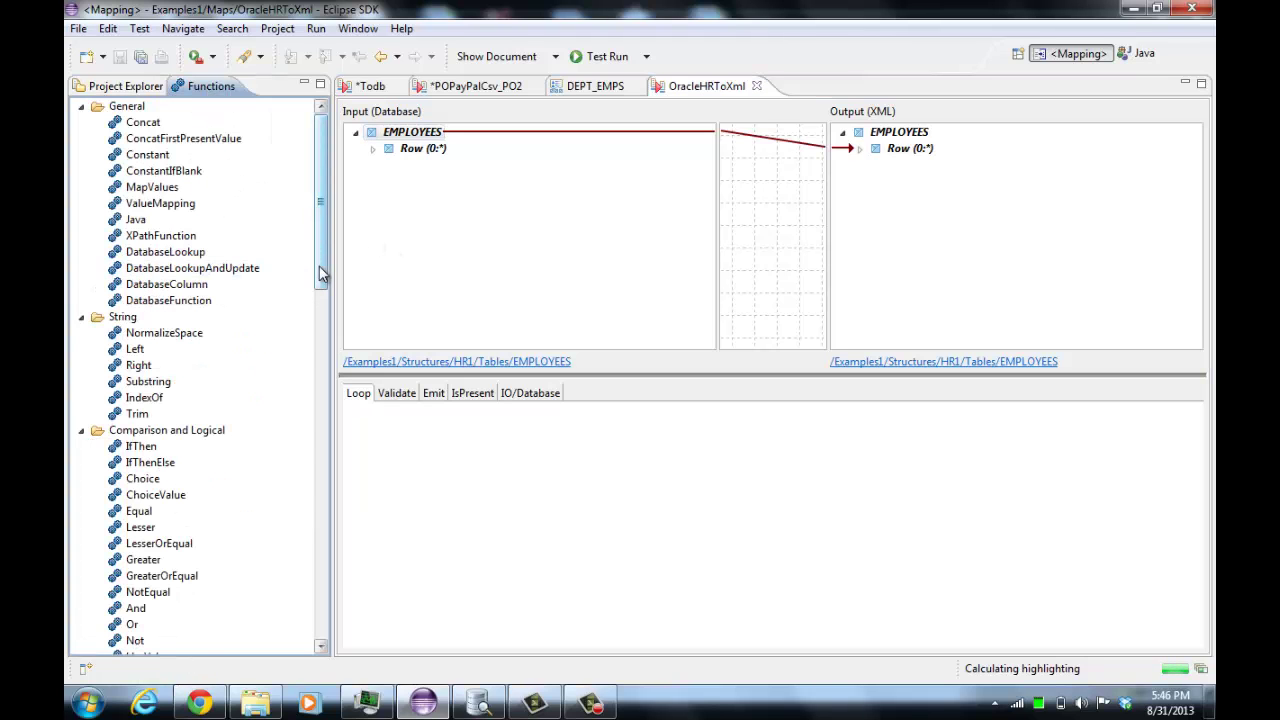
Attach DatabaseSelect to the input EMPLOYEES node's IO/Database tab and check its empty query properties.
drag(321, 272, 312, 648)
click(150, 592)
click(529, 393)
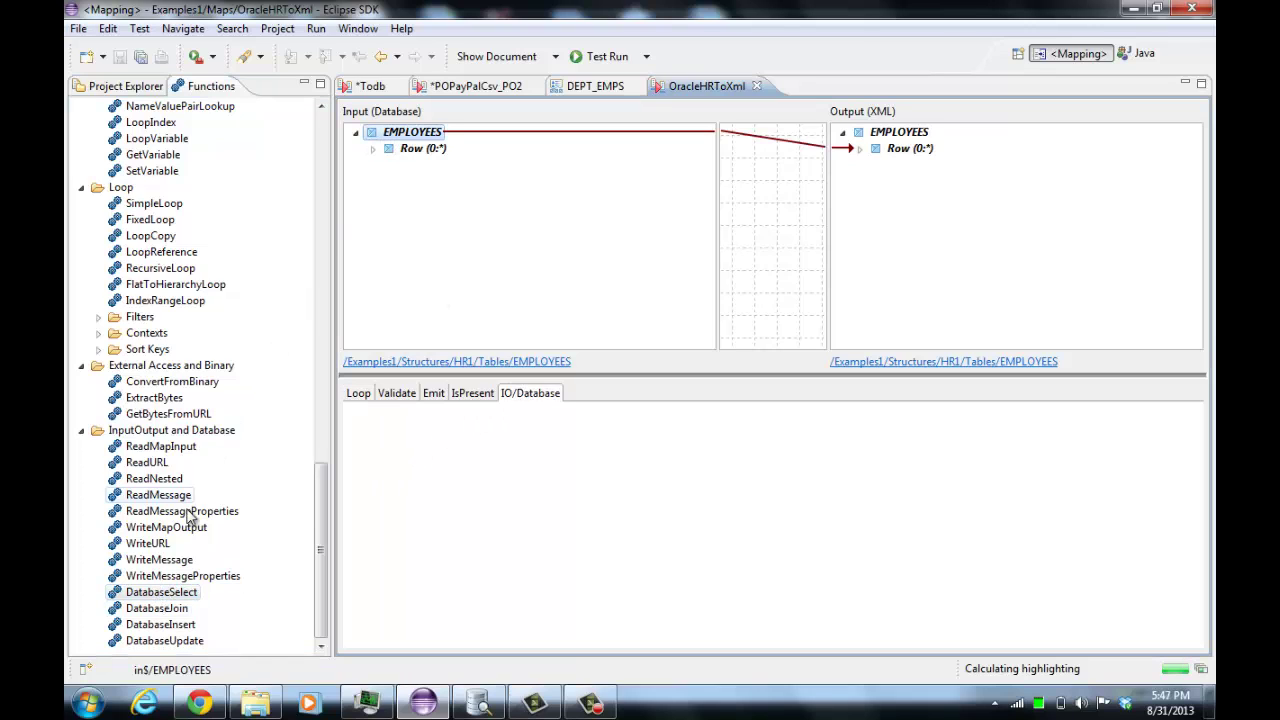
drag(160, 592, 516, 535)
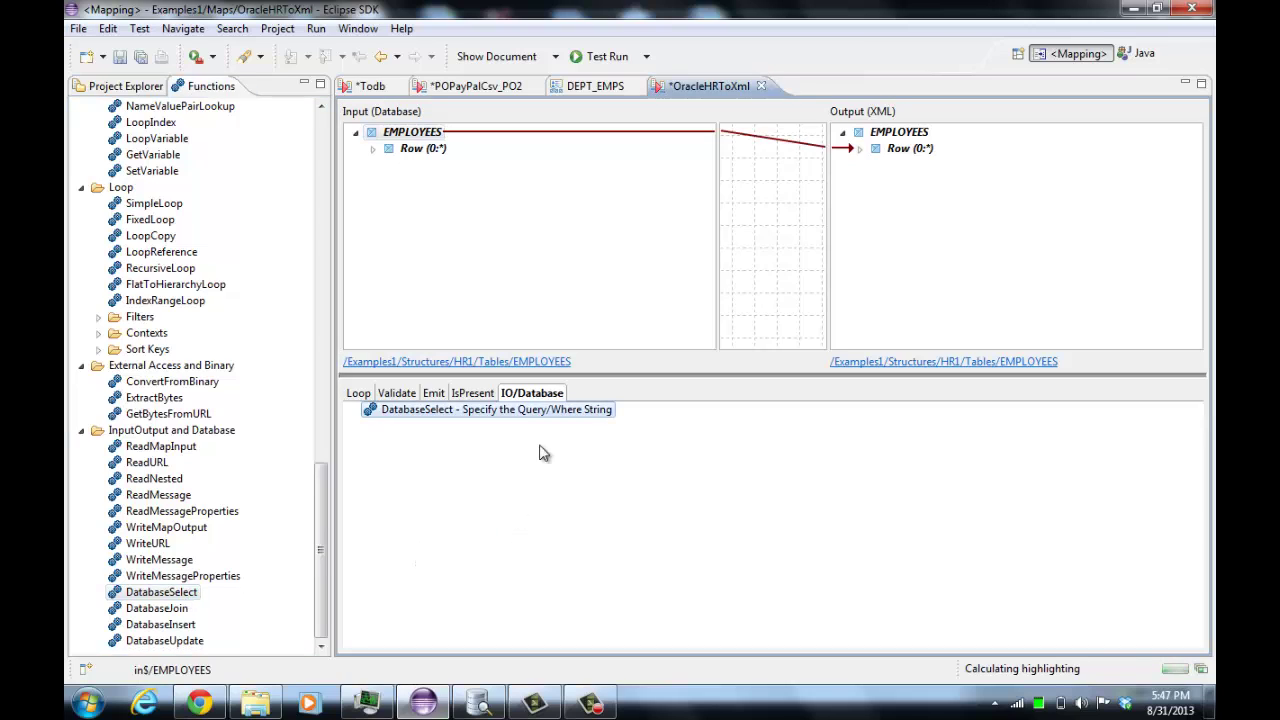
double_click(597, 412)
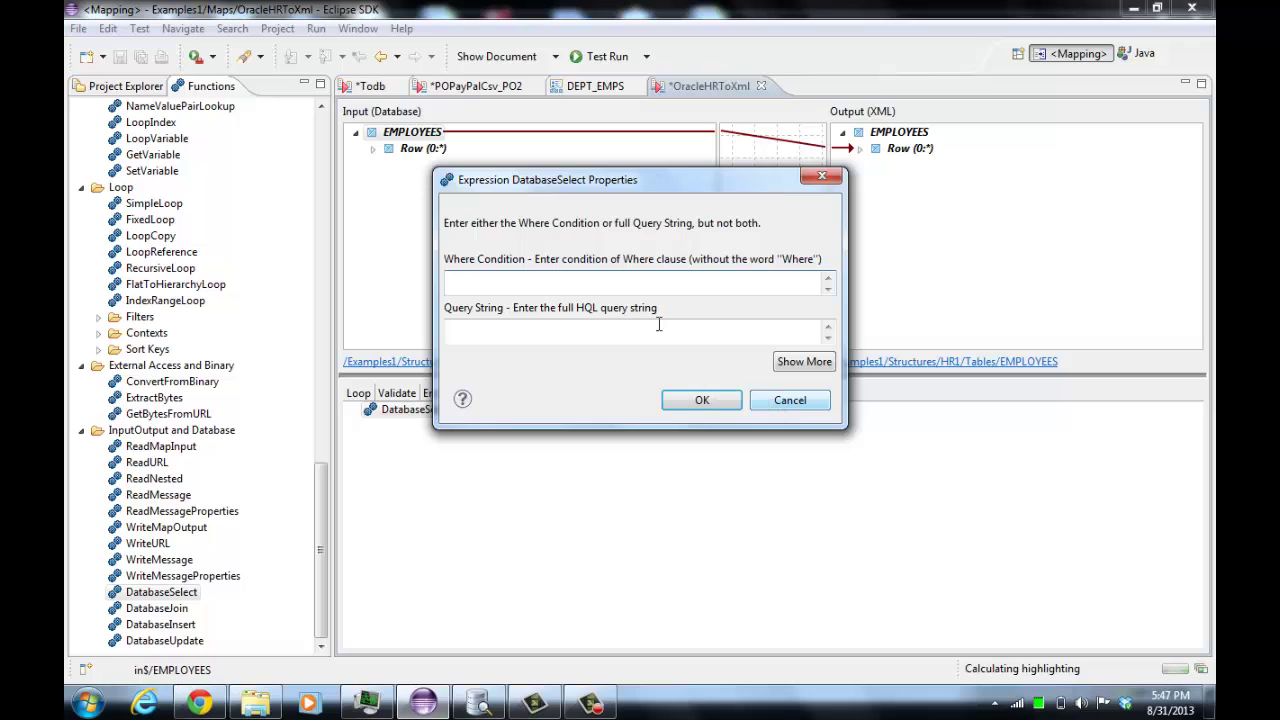
click(778, 403)
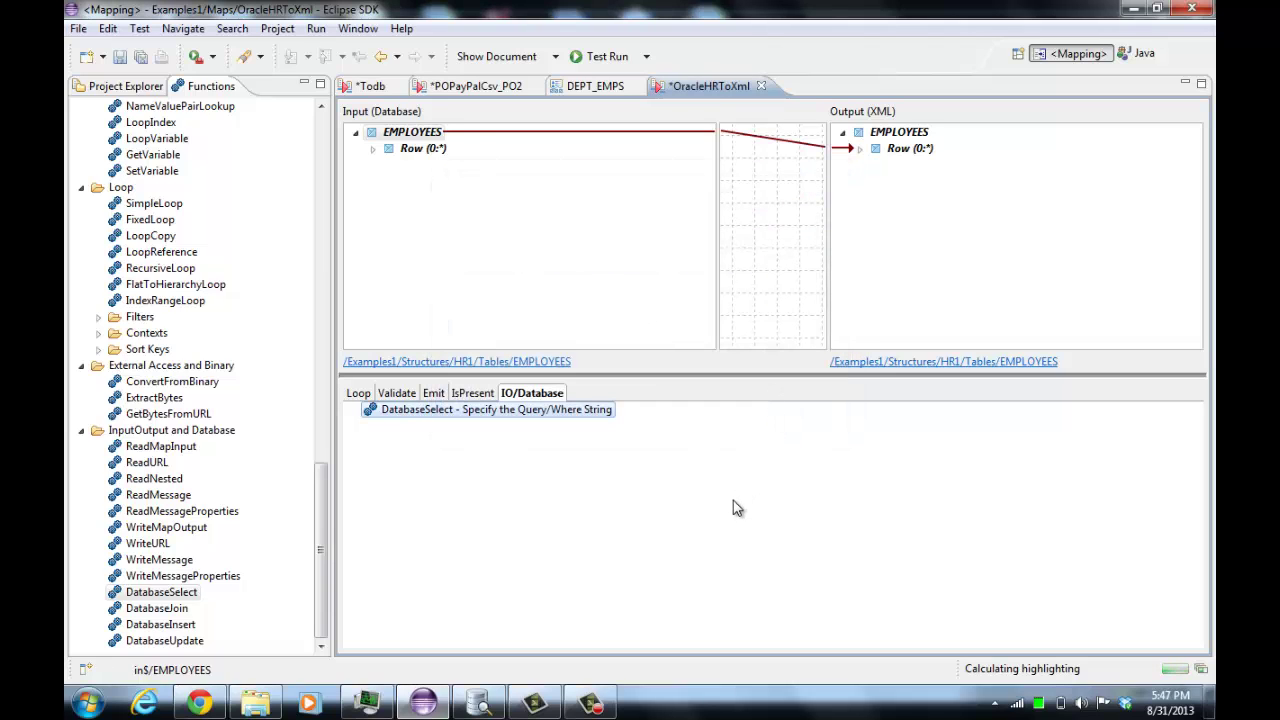